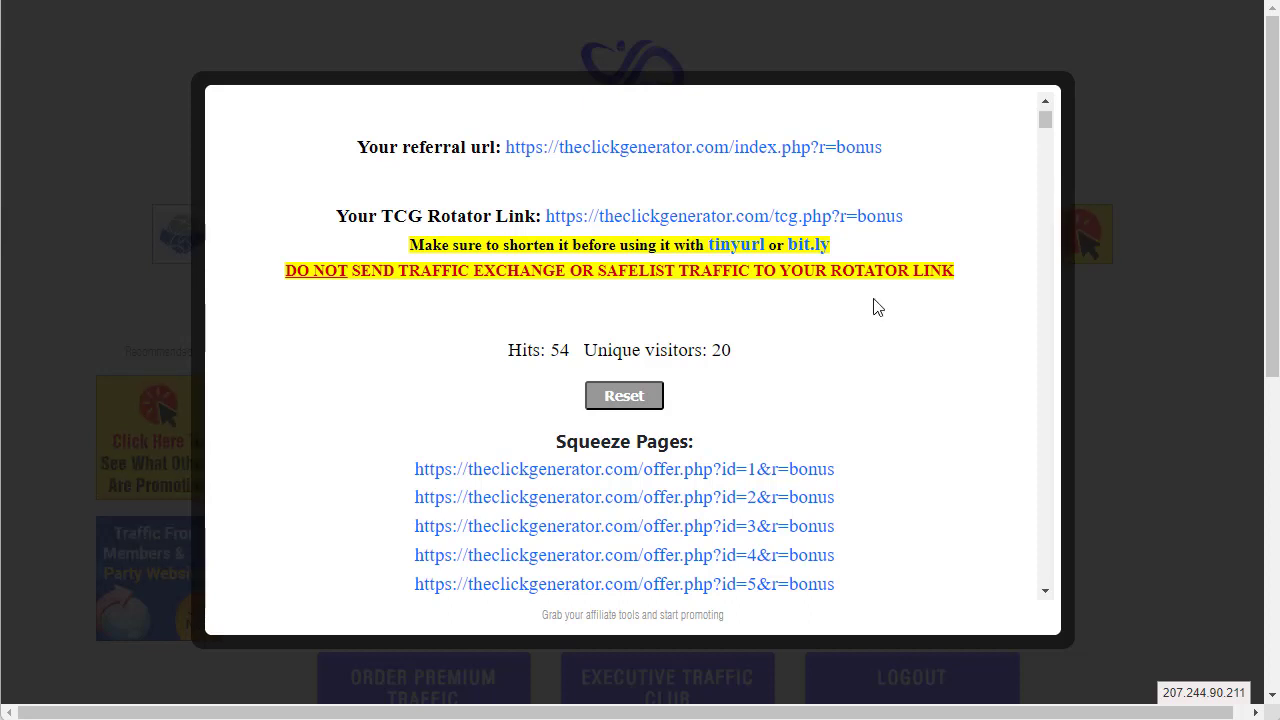
Preview two squeeze pages, opening and closing the INSTANT ACCESS and SHOW ME THE TRAFFIC! signup popups.
click(771, 497)
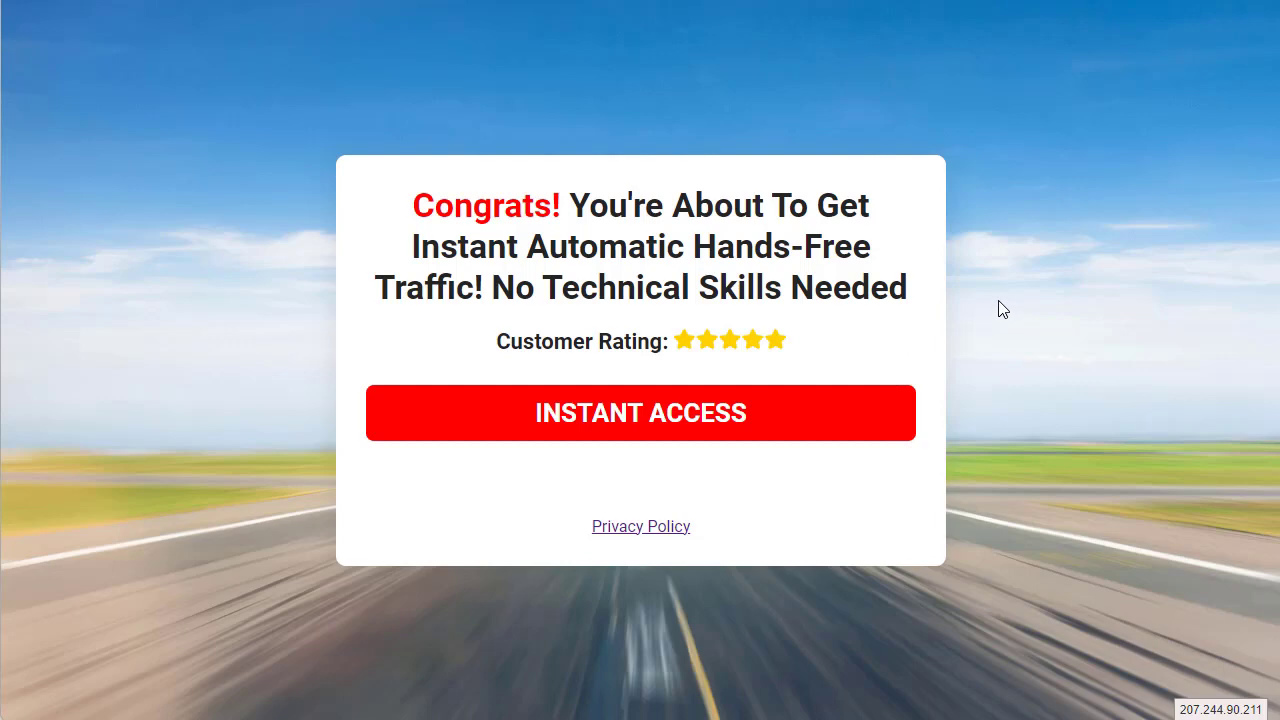
click(666, 410)
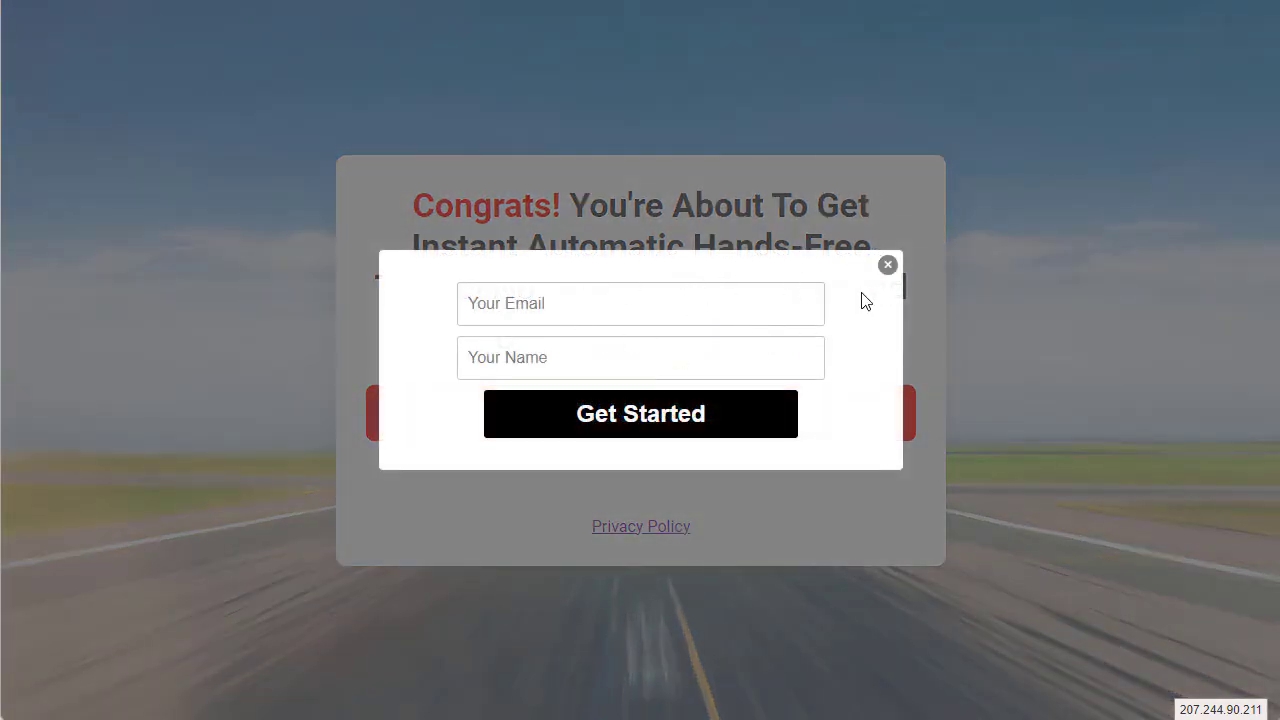
click(887, 266)
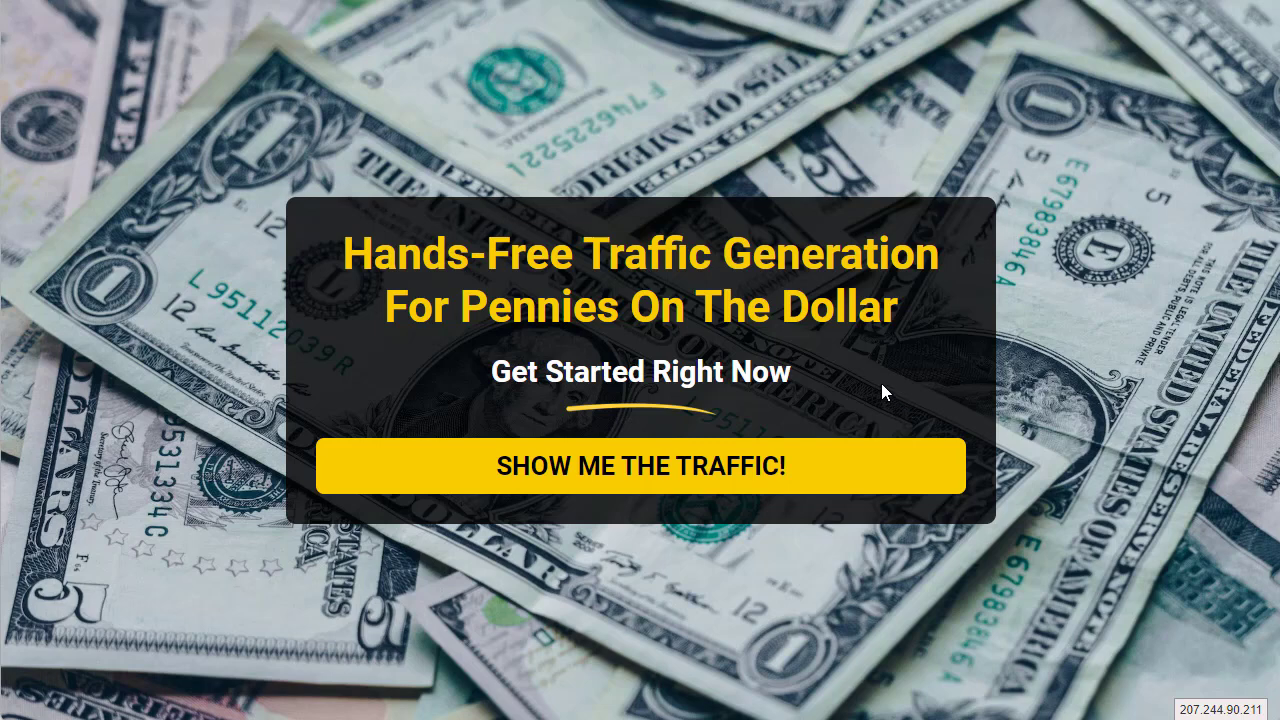
click(675, 474)
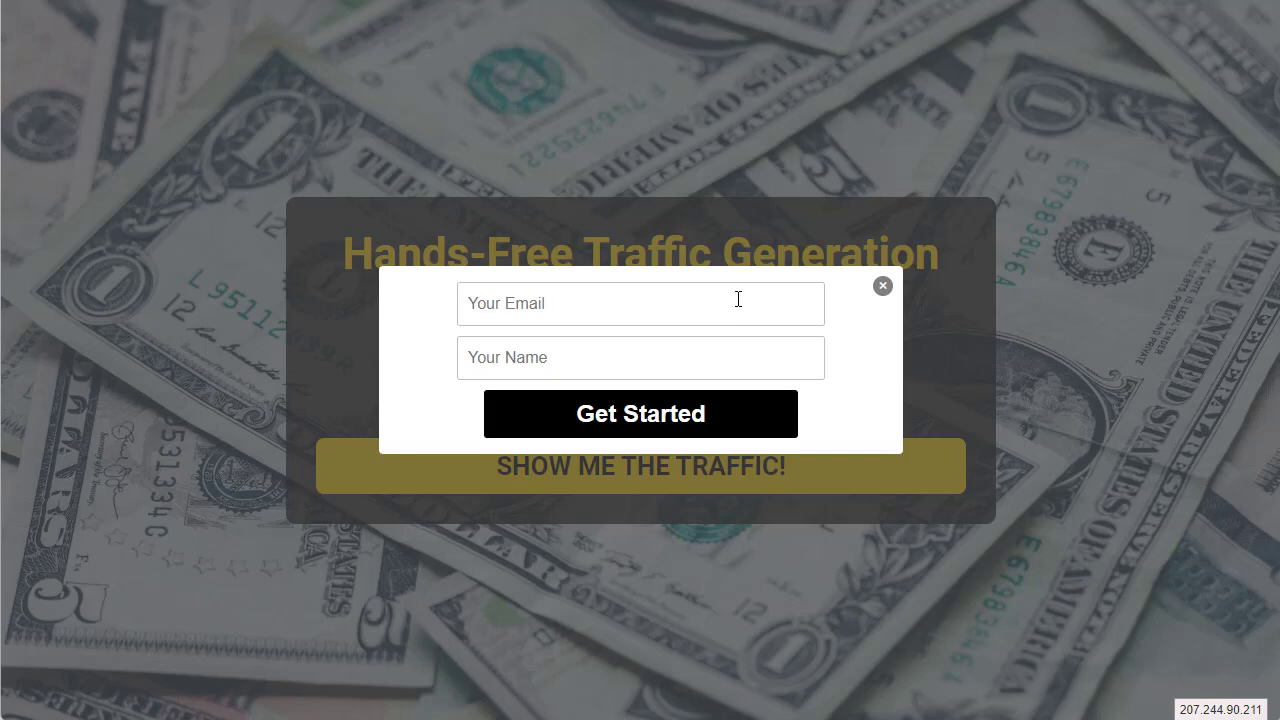
click(883, 287)
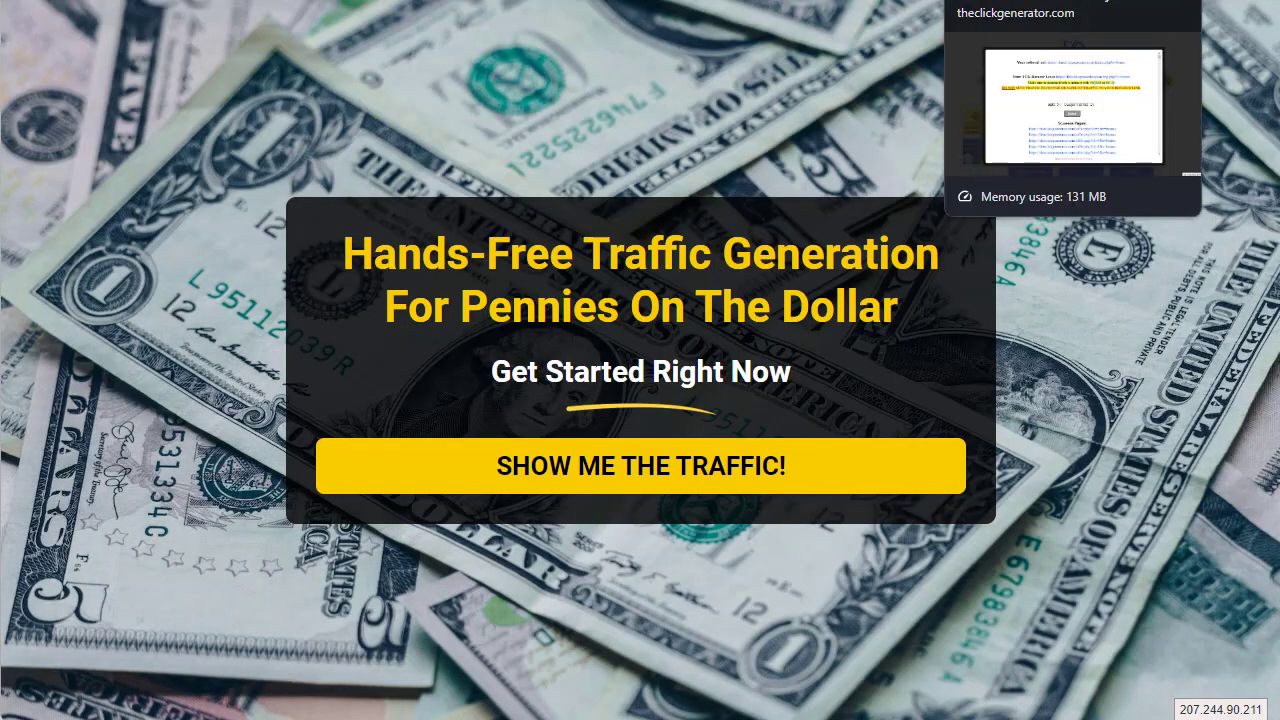
Back in the member area, highlight the referral URL, then close the Affiliates window.
click(1000, 0)
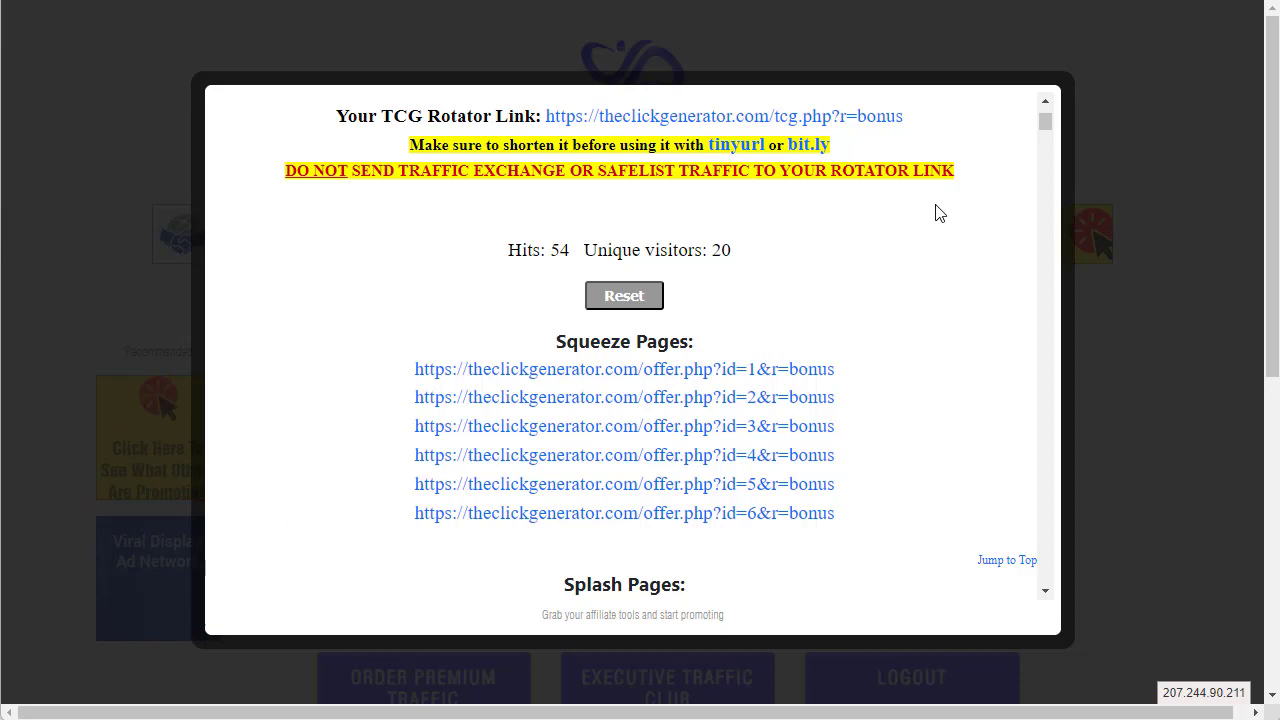
scroll(934, 209, up, 2)
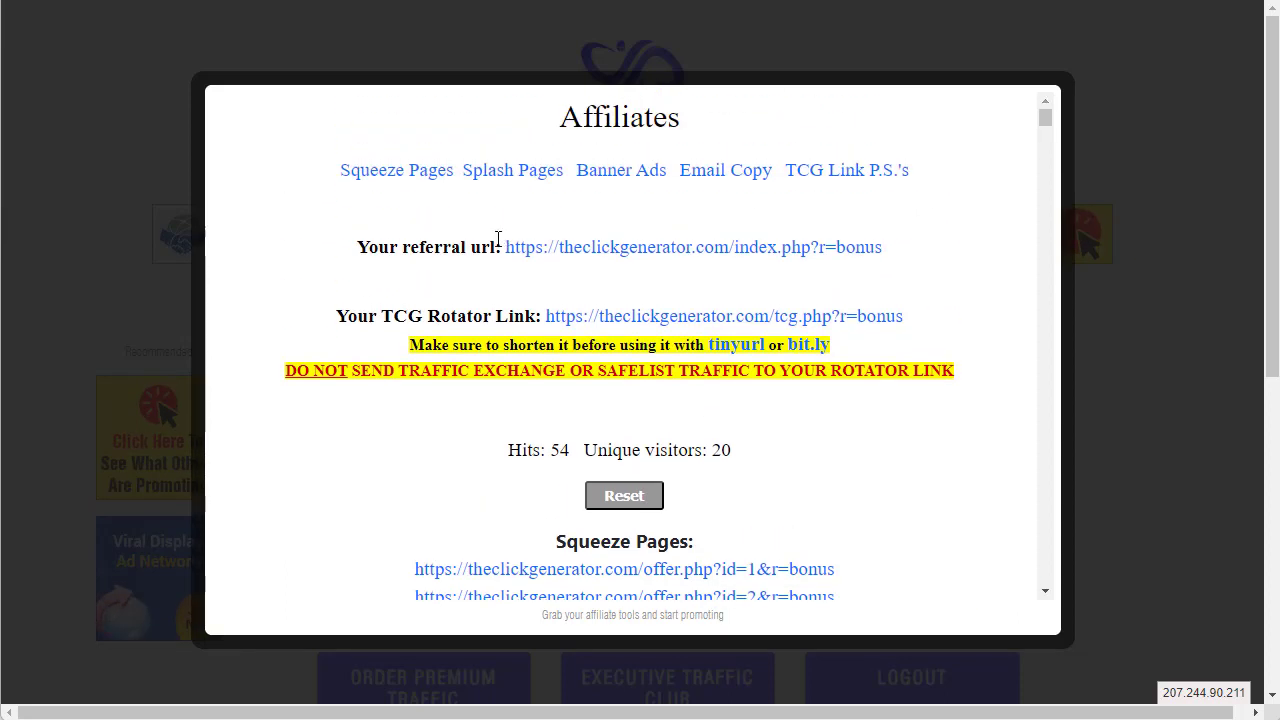
drag(497, 238, 934, 254)
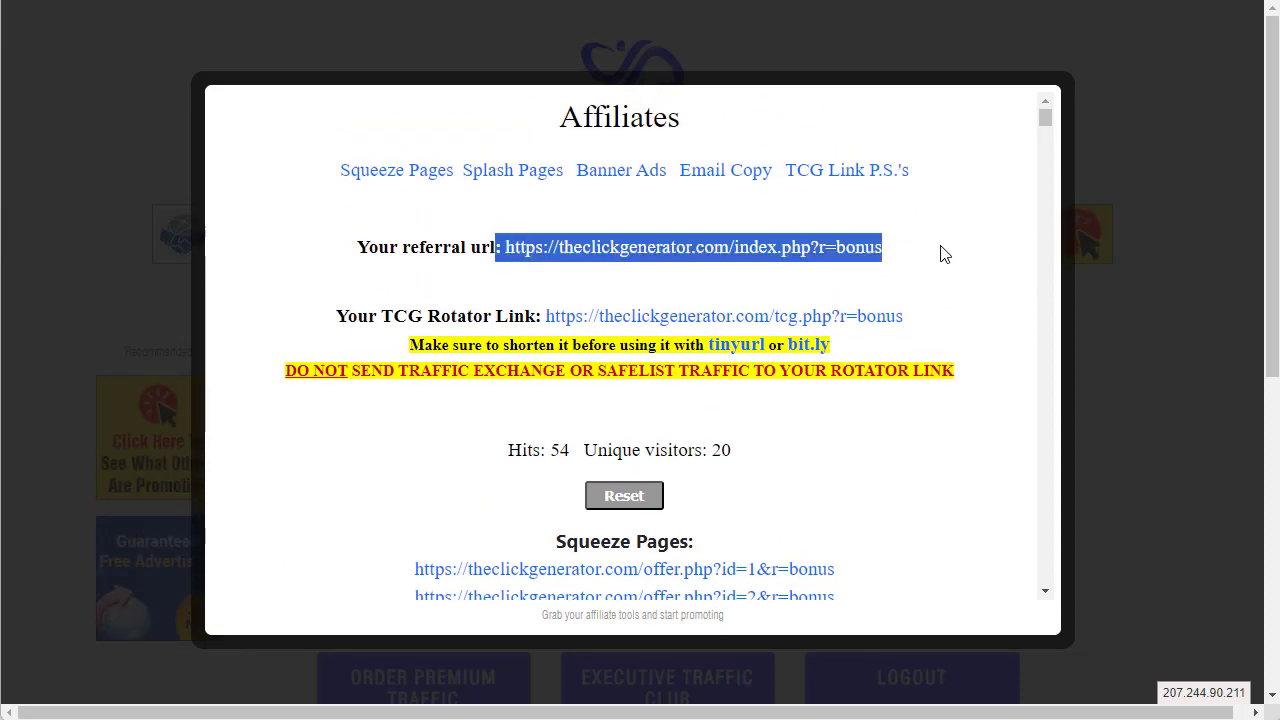
click(914, 234)
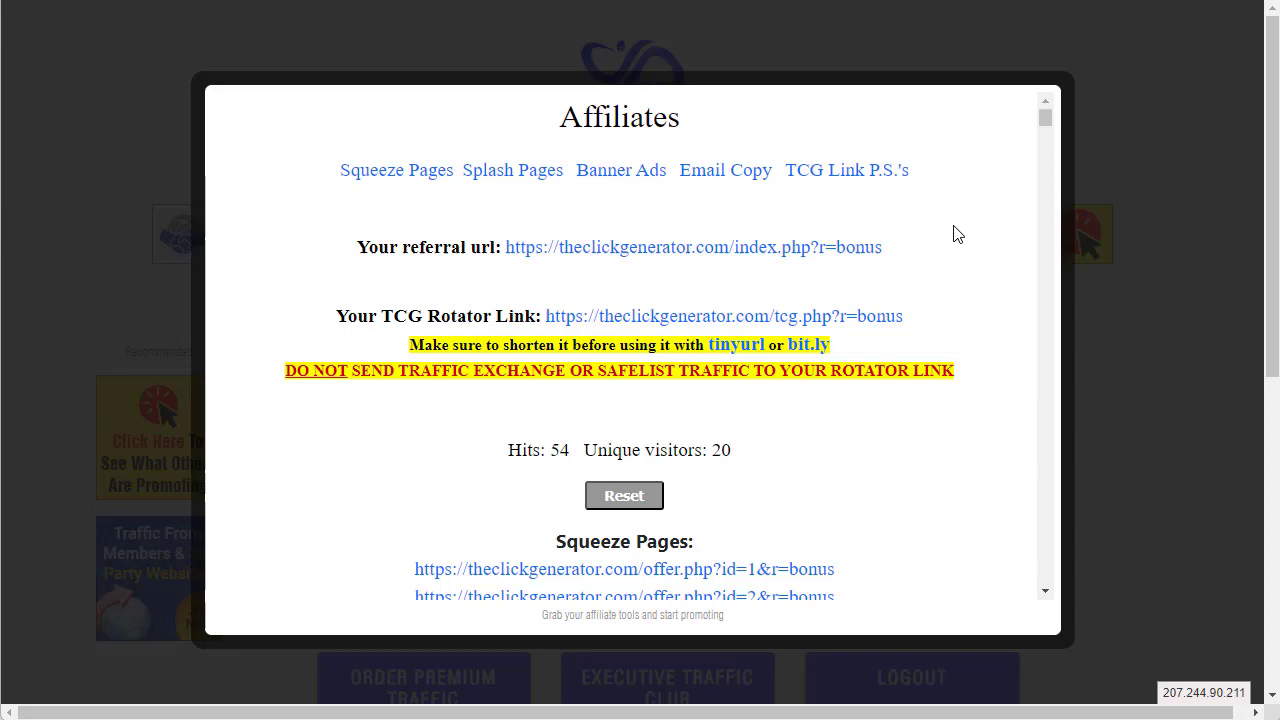
click(1128, 308)
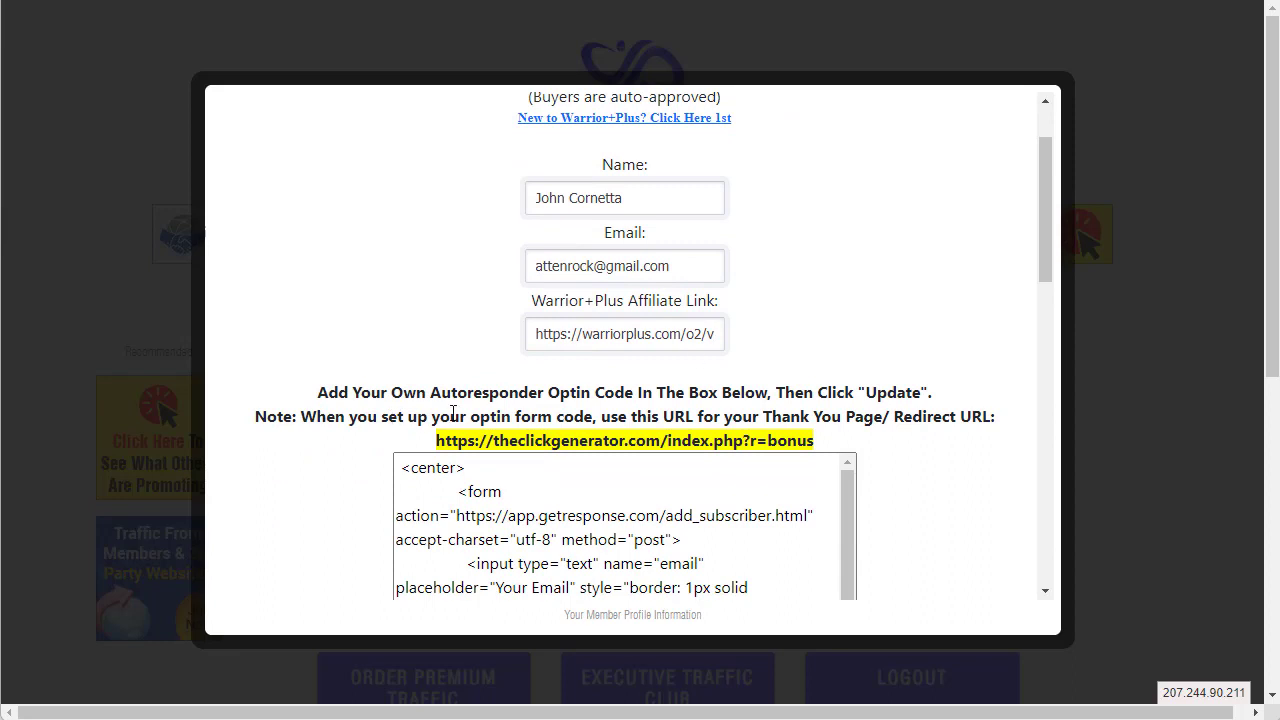
scroll(453, 412, down, 1)
Scroll to the opt-in code box and highlight its instructions and thank-you page note.
drag(437, 390, 515, 560)
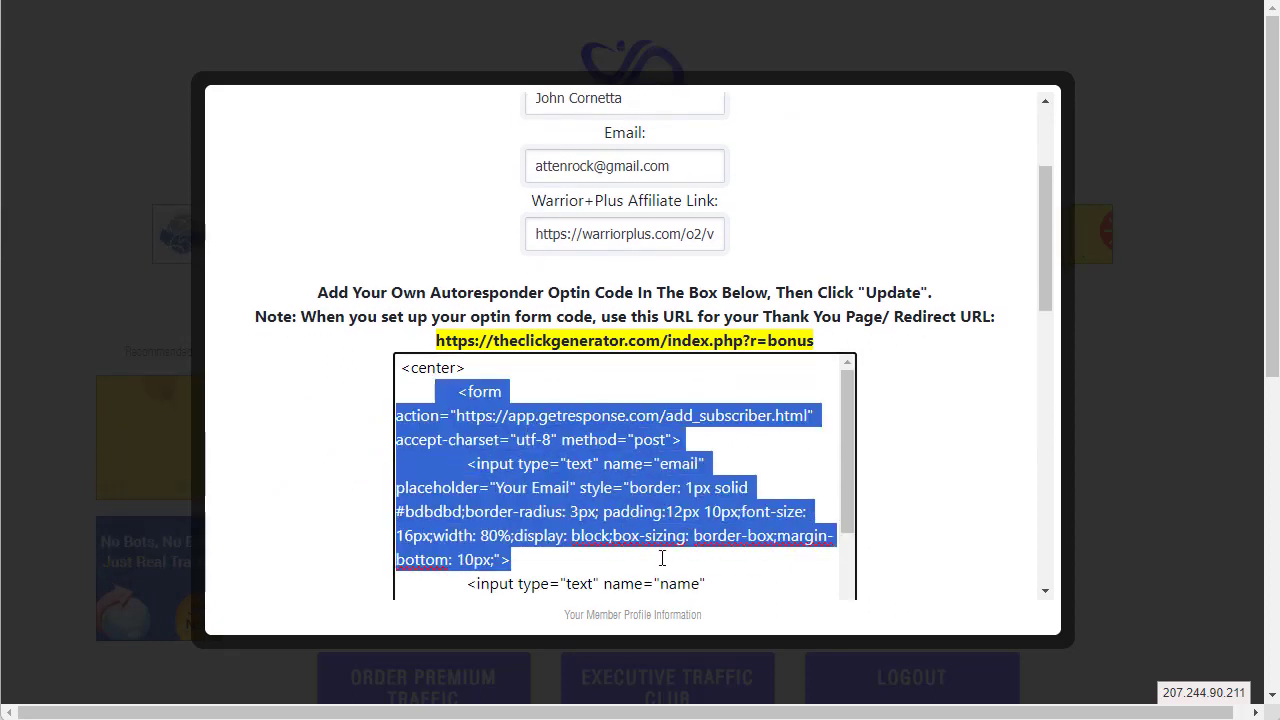
click(659, 350)
drag(316, 298, 876, 316)
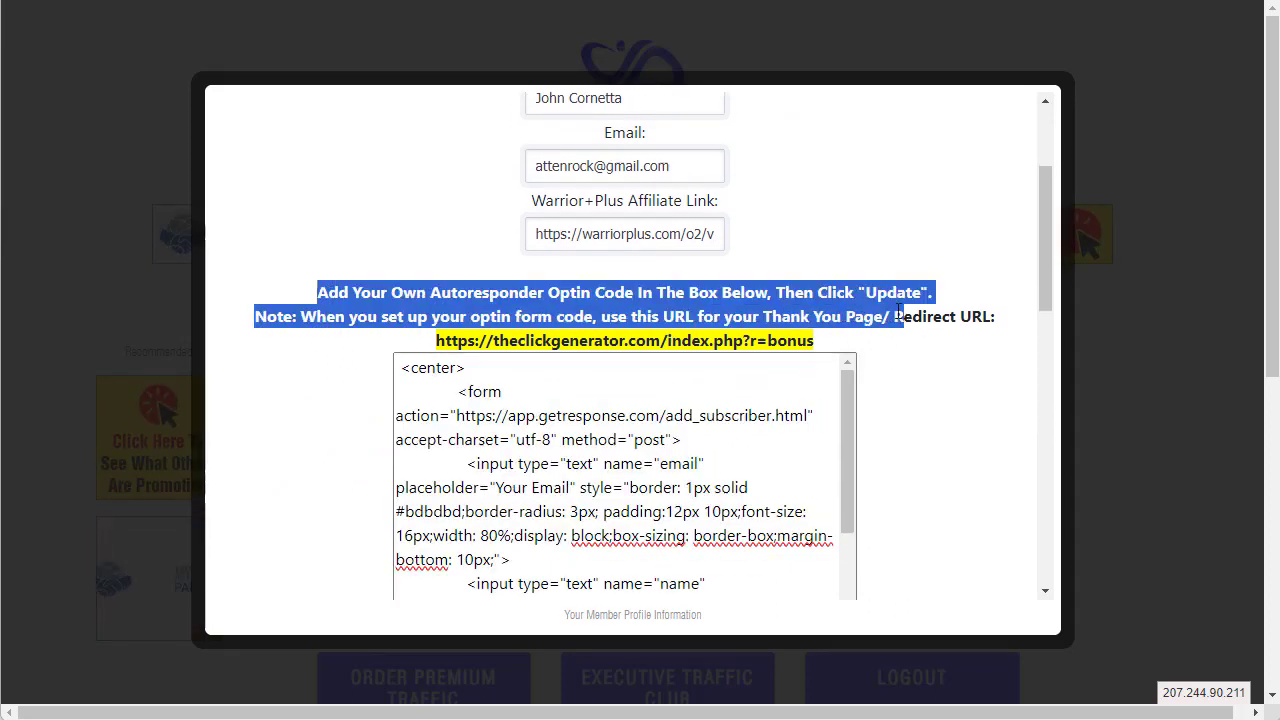
click(876, 316)
drag(763, 316, 982, 306)
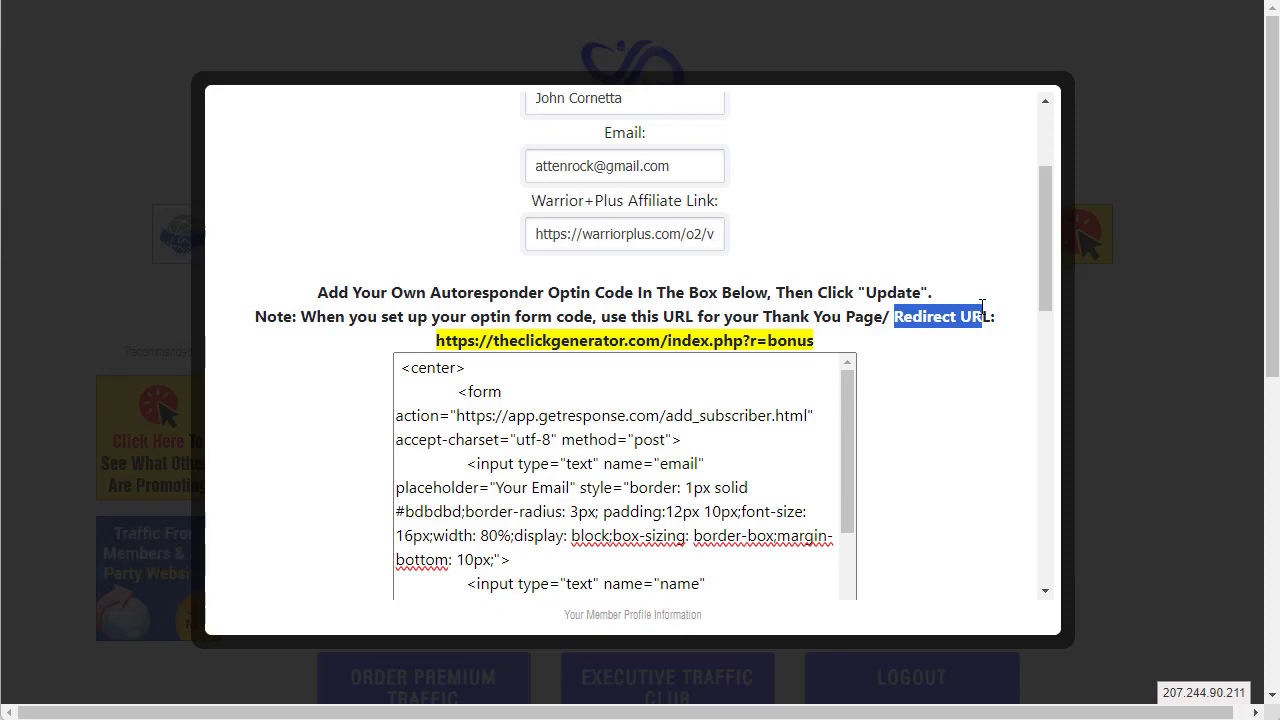
click(850, 299)
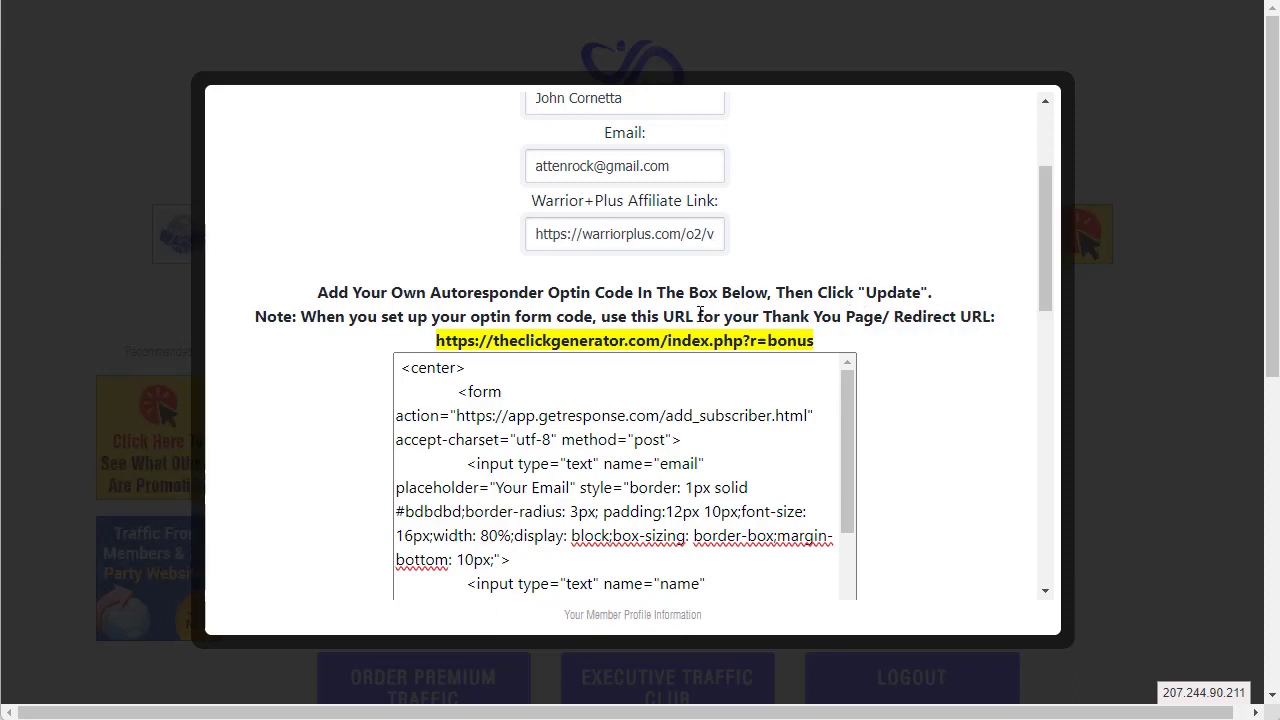
Copy the yellow thank-you redirect URL and switch to the AWeber tab.
drag(437, 341, 812, 342)
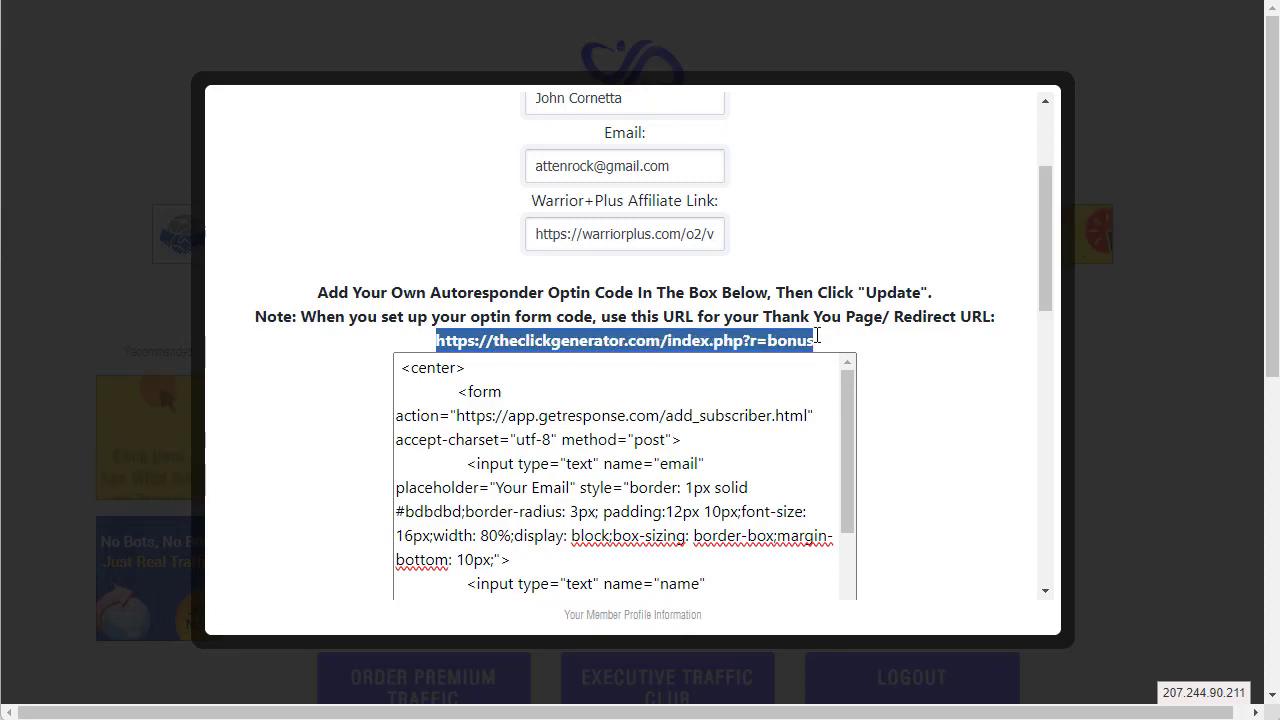
right_click(808, 342)
click(837, 360)
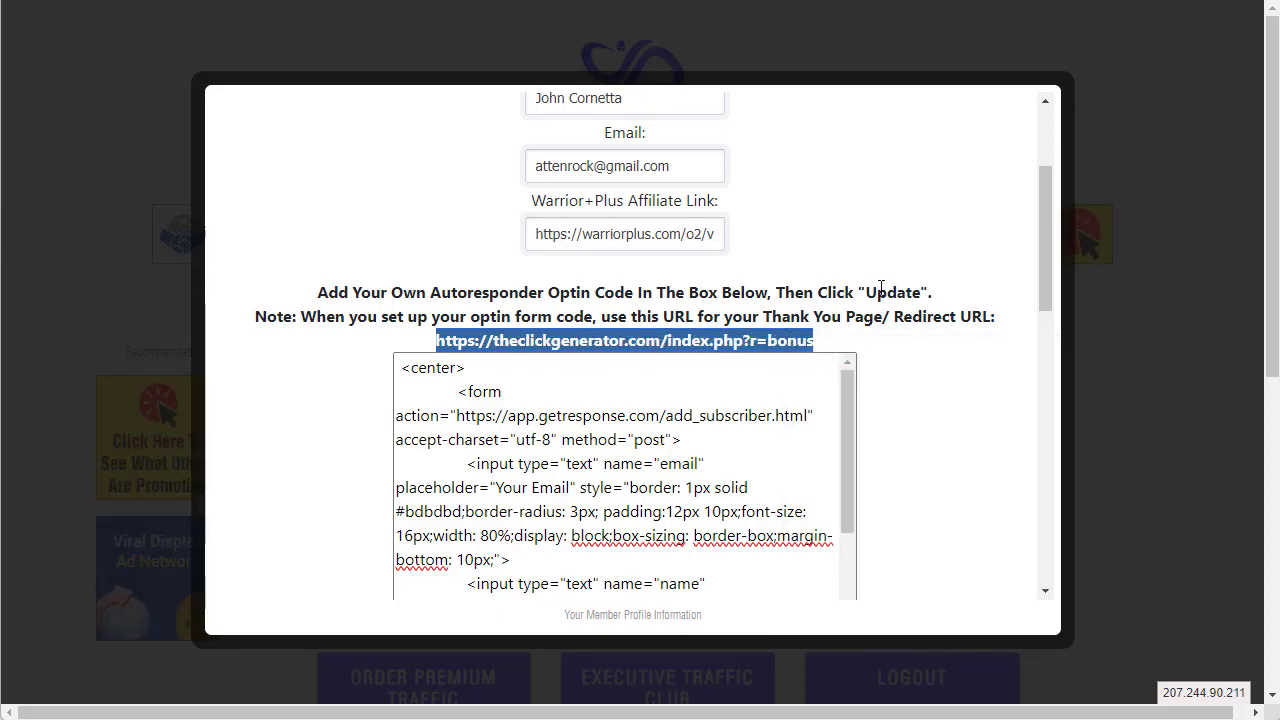
scroll(891, 280, up, 2)
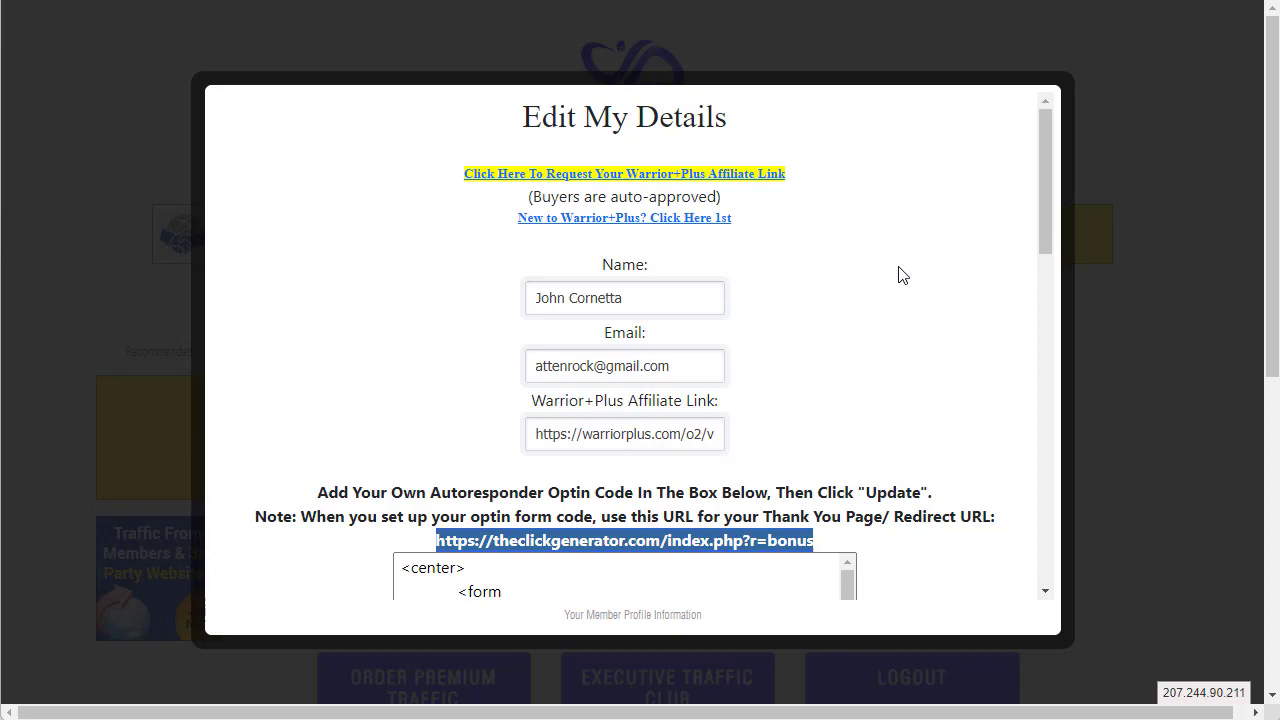
scroll(903, 262, down, 3)
click(904, 262)
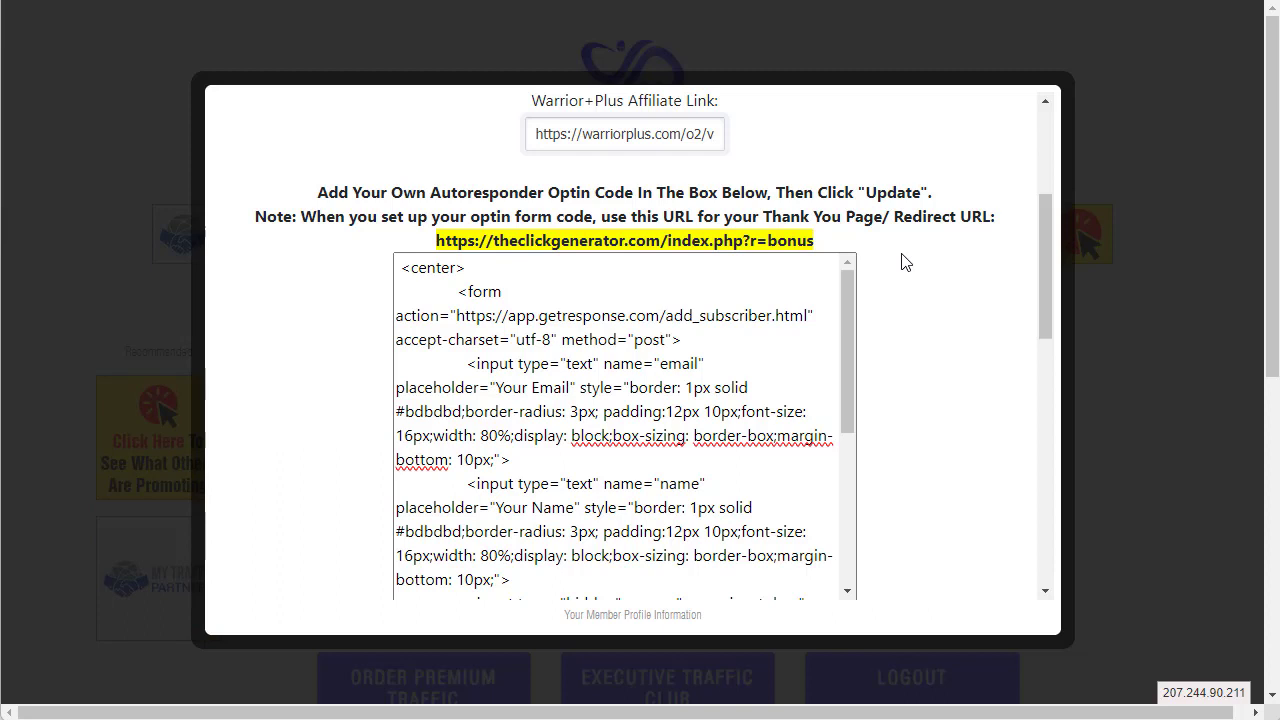
scroll(904, 261, up, 2)
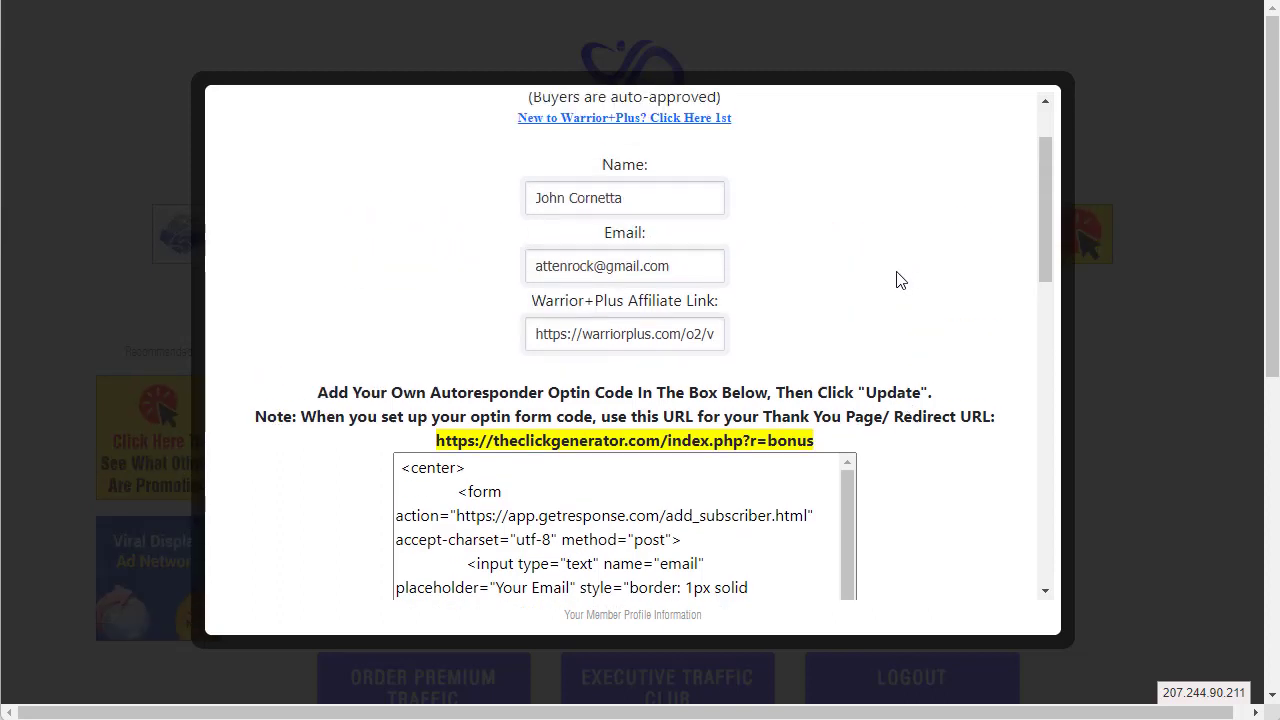
triple_click(667, 438)
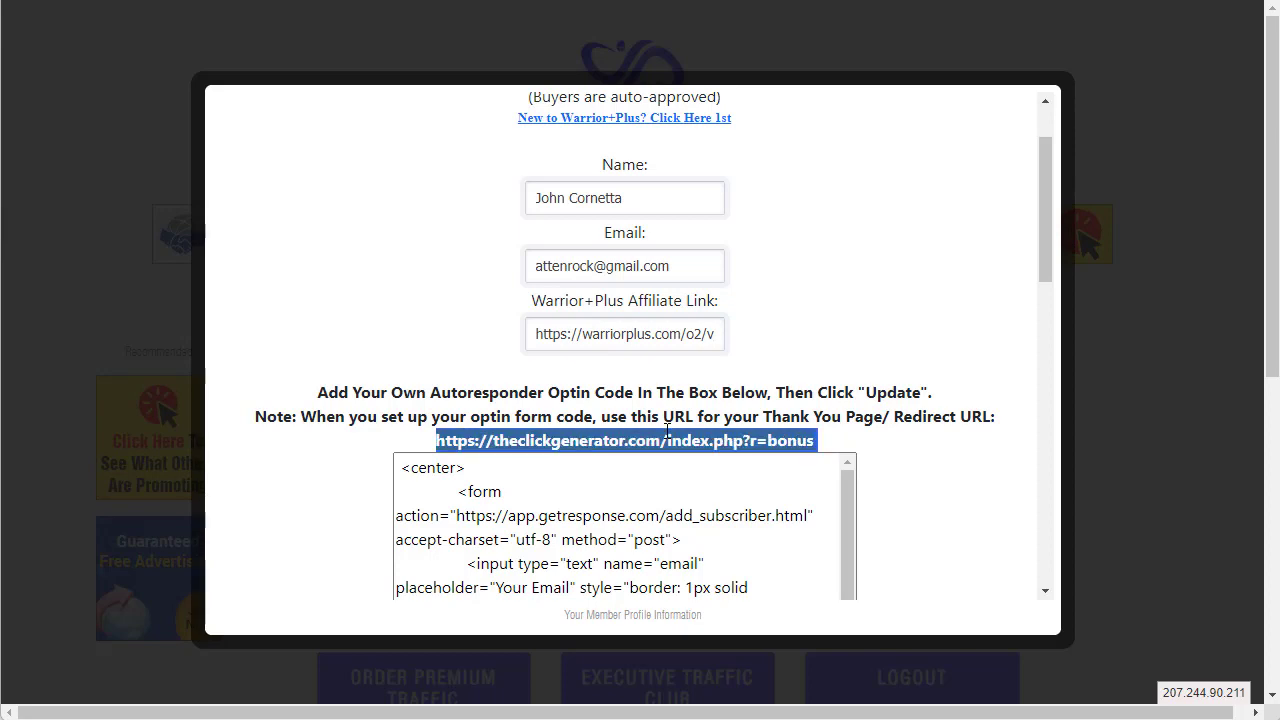
right_click(667, 432)
click(747, 443)
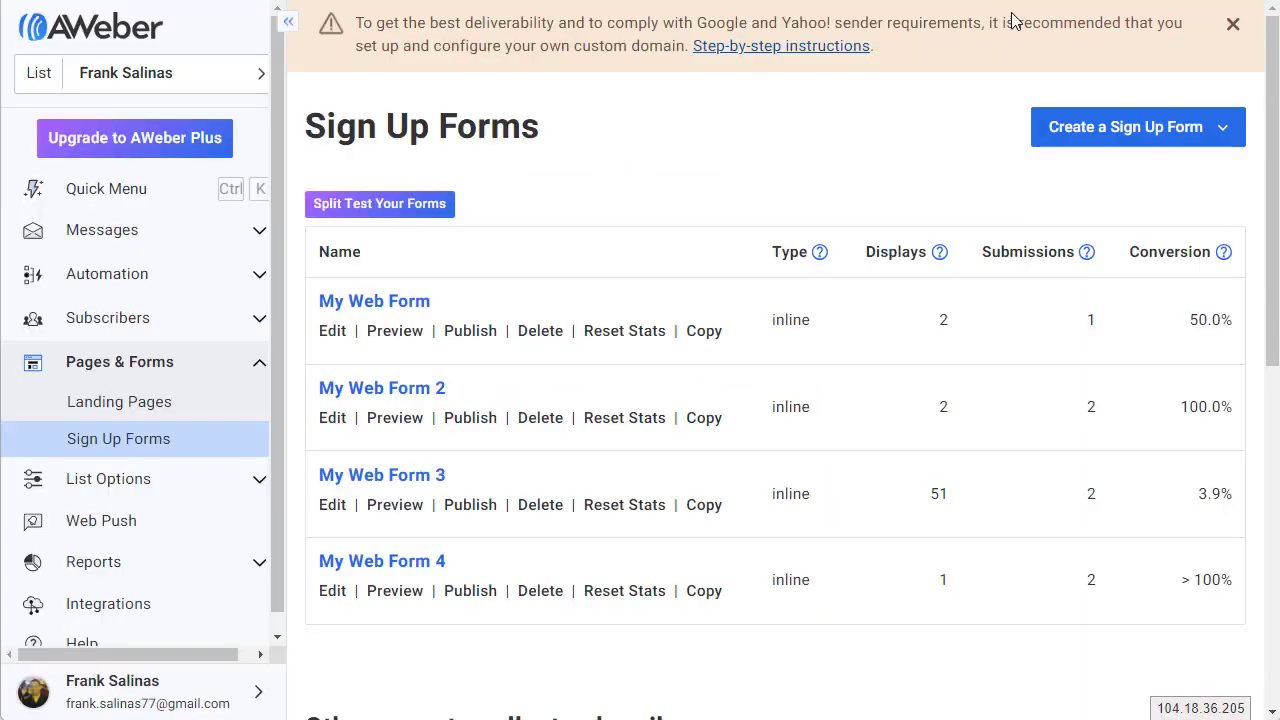
click(1000, 0)
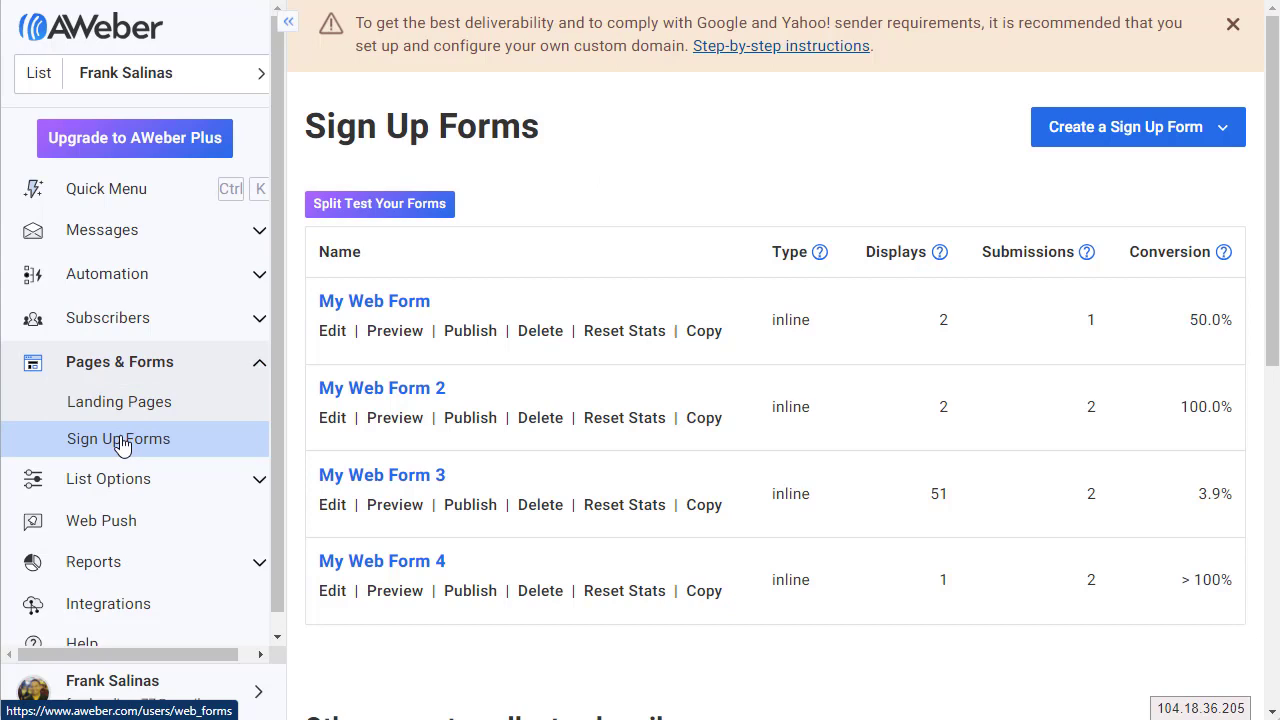
Choose Create a Sign Up Form > For My Website.
click(1118, 140)
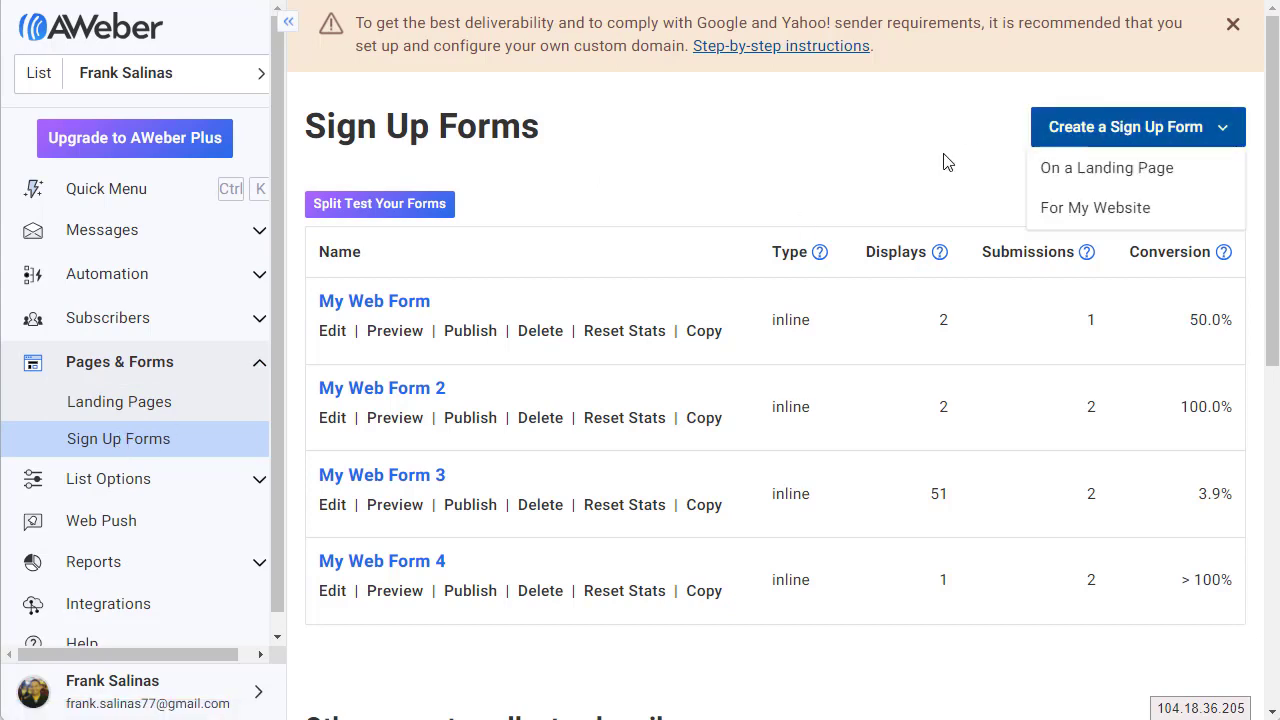
click(1082, 212)
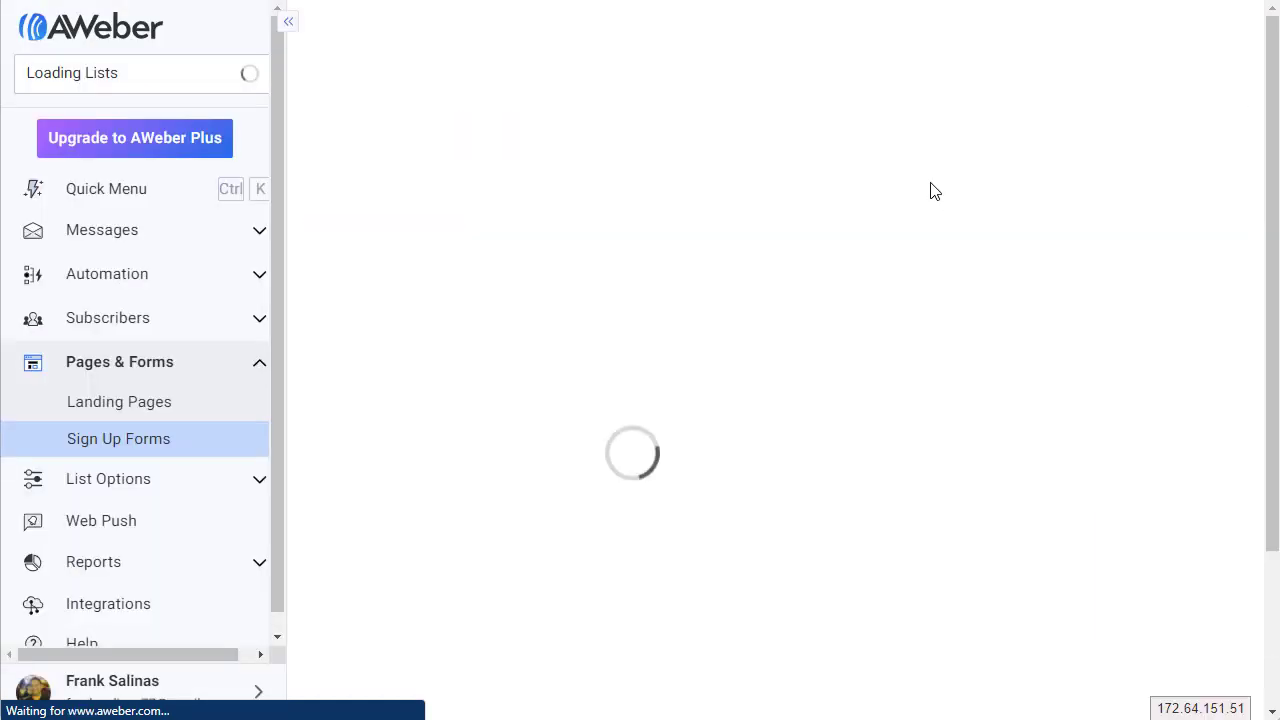
Delete the header, Powered by AWeber footer, empty footer and privacy note blocks.
scroll(940, 200, down, 5)
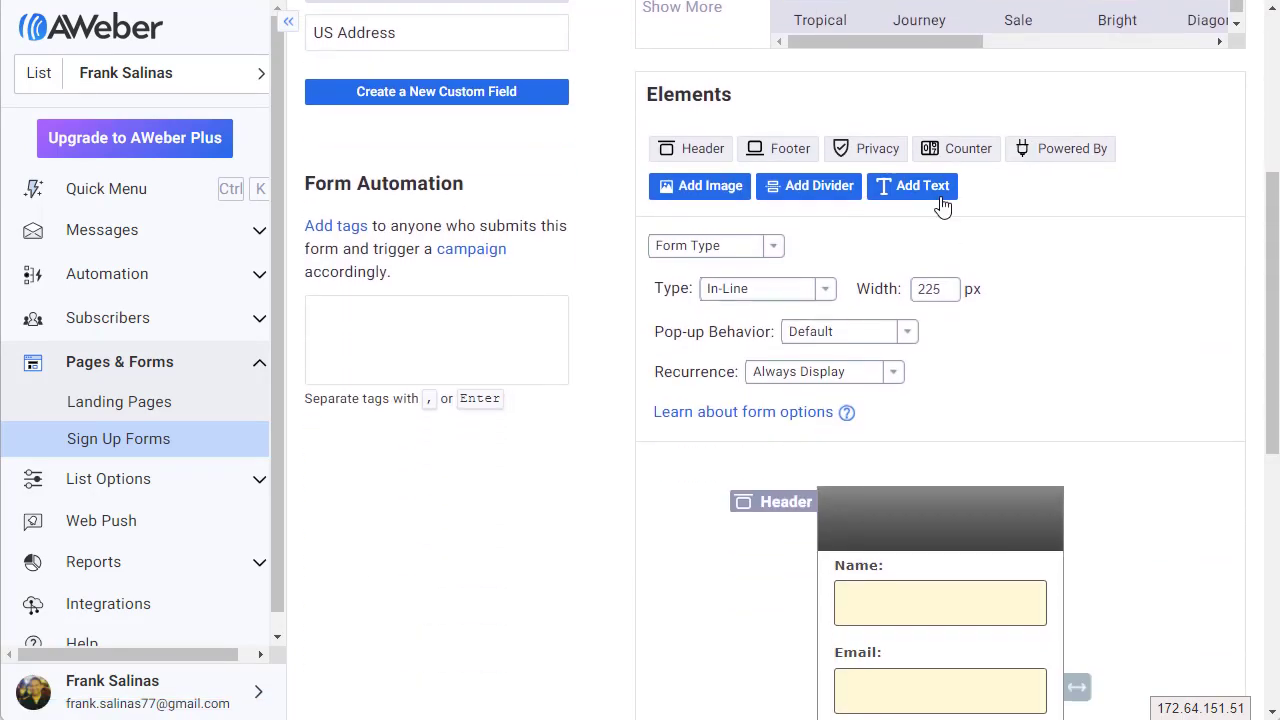
scroll(940, 266, down, 1)
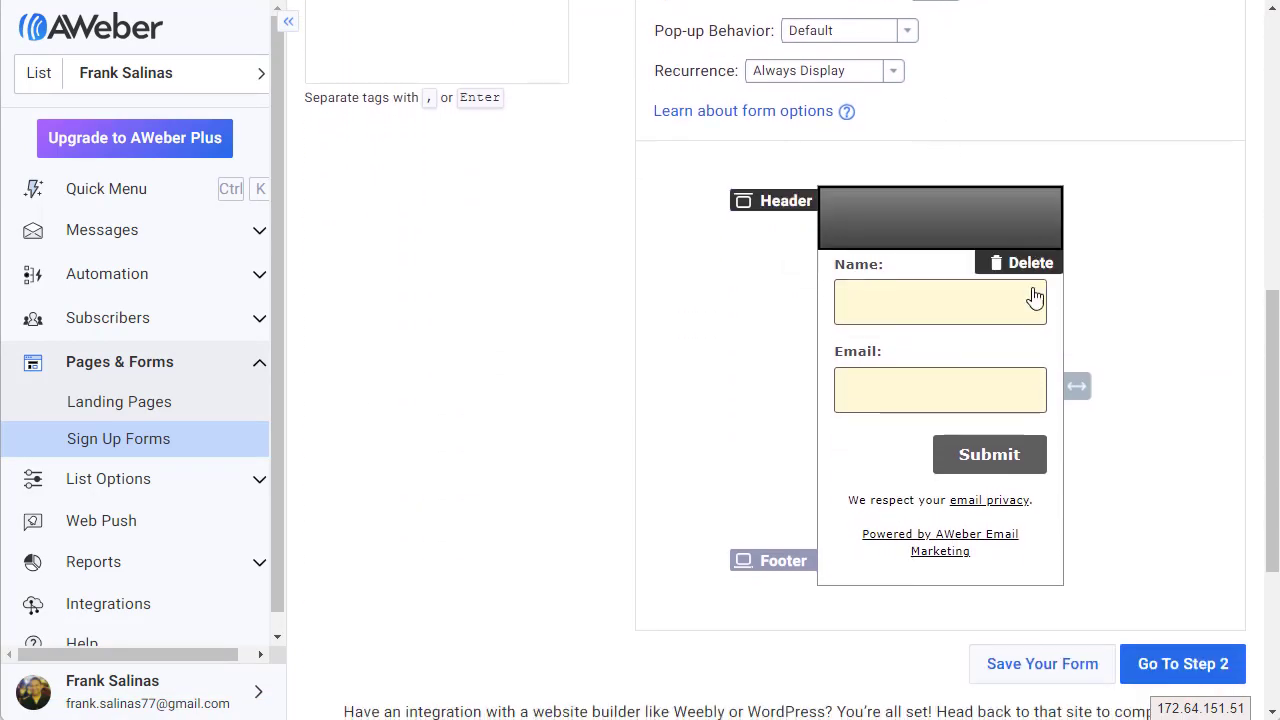
click(1008, 266)
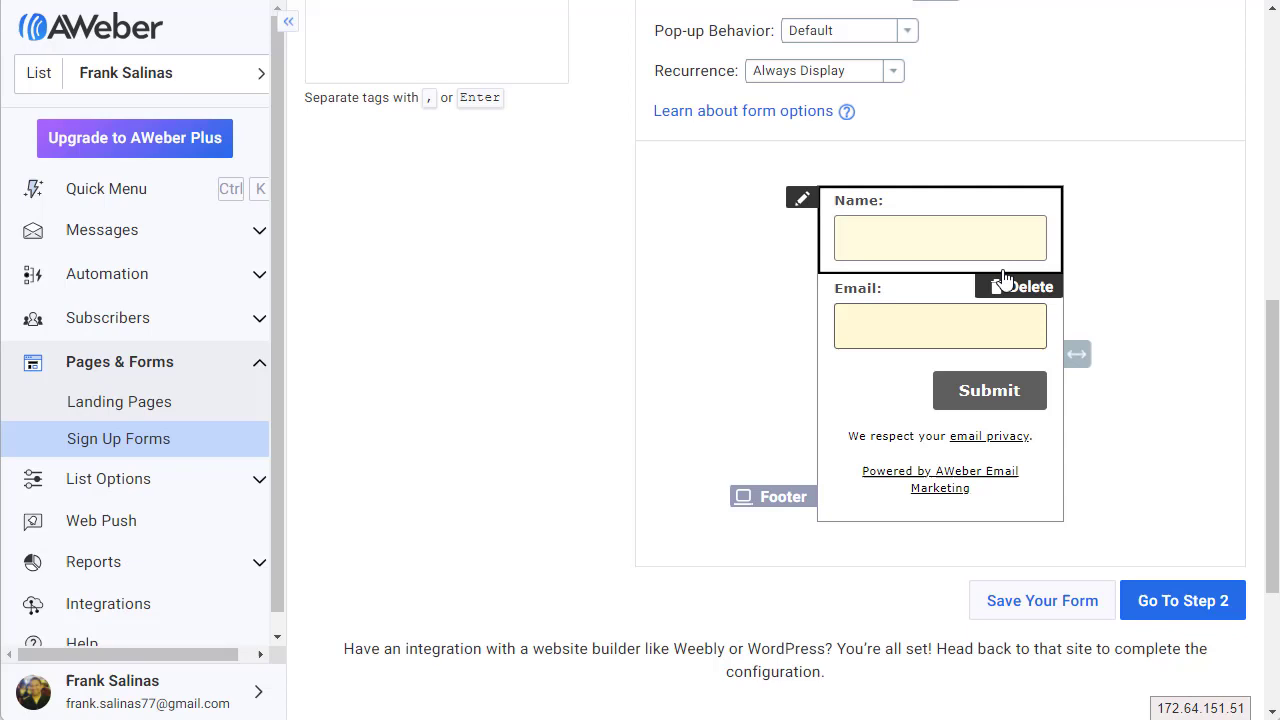
click(1015, 518)
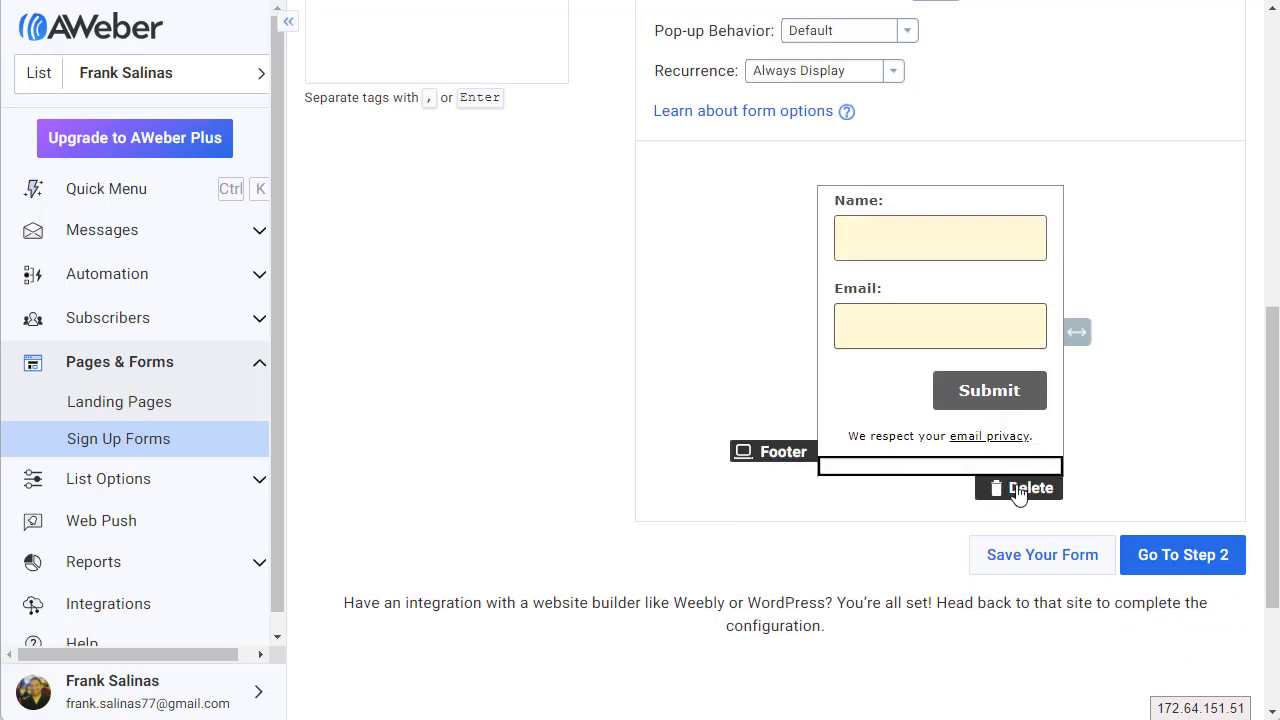
click(1018, 490)
click(1020, 455)
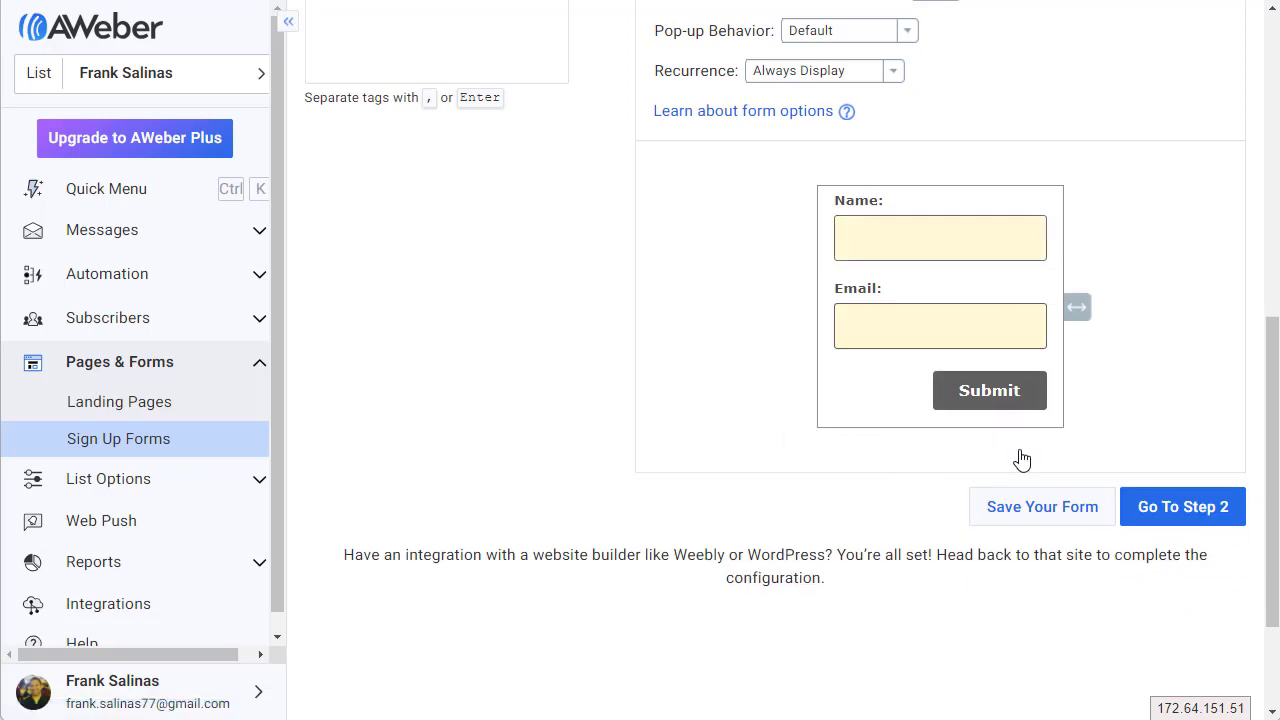
Change the submit button text from Submit to 'Get Started!'.
mouse_move(966, 403)
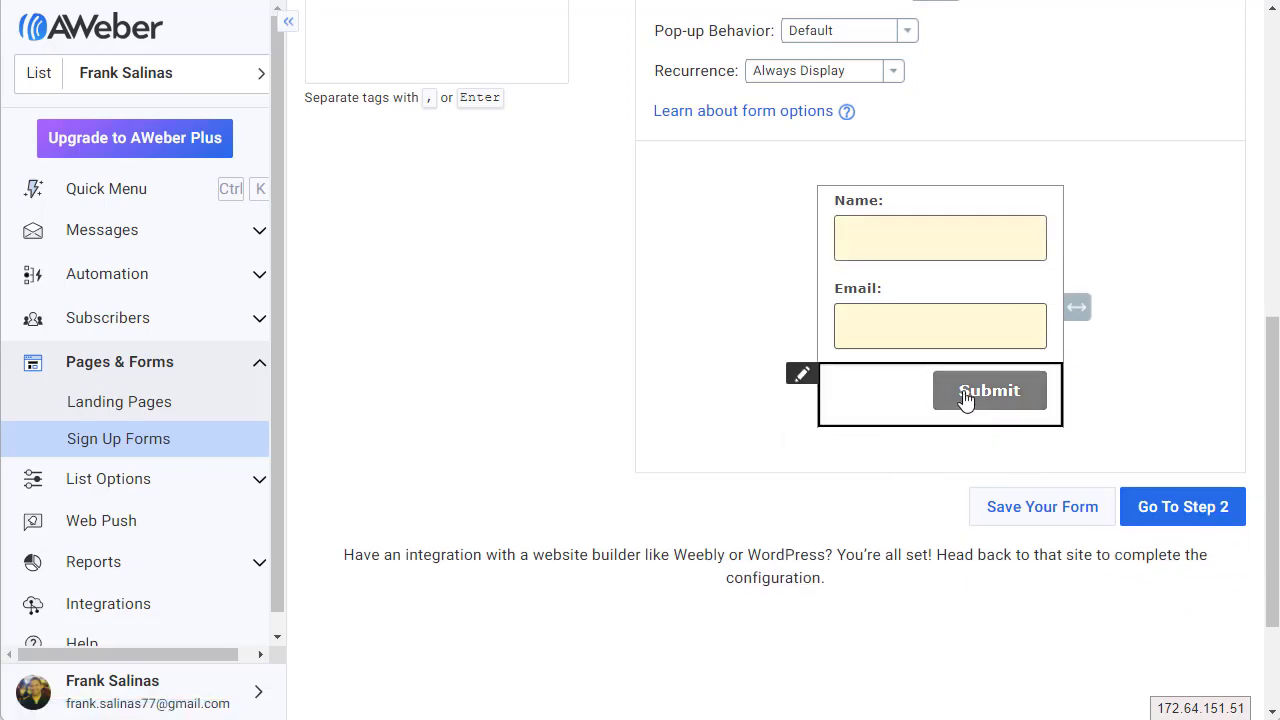
click(803, 376)
double_click(645, 395)
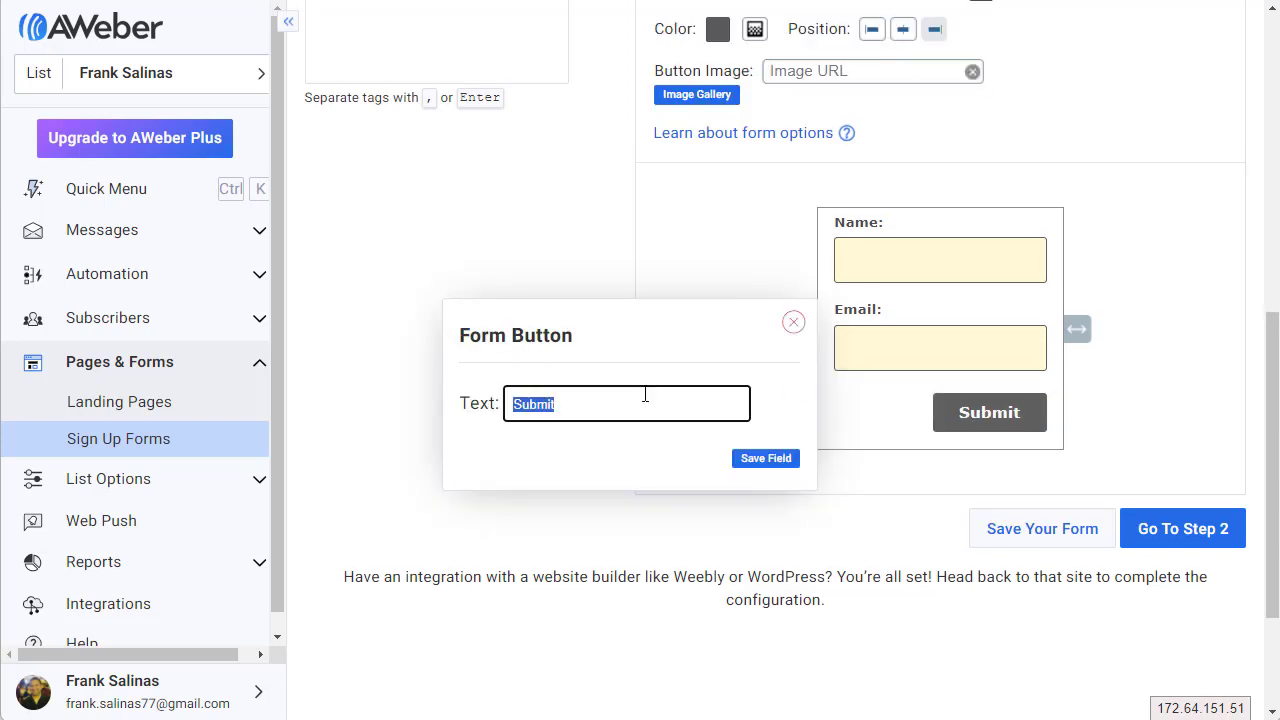
text(Get Sta)
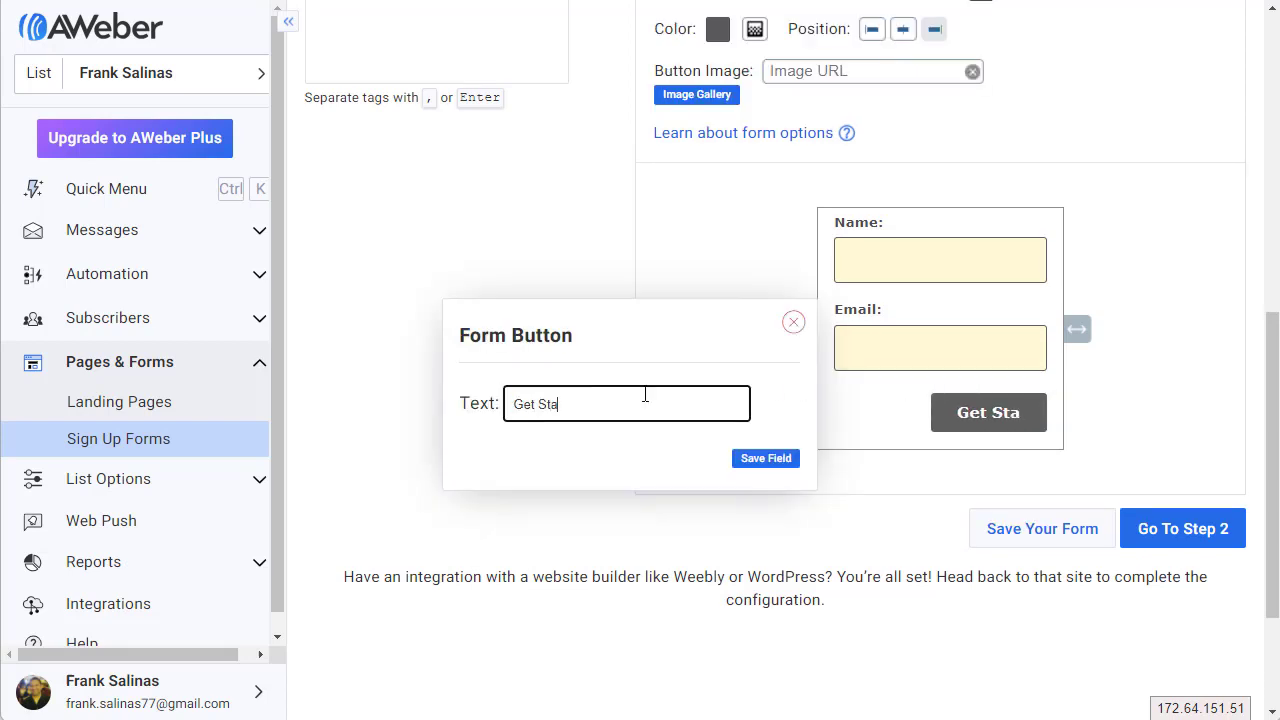
text(rted!)
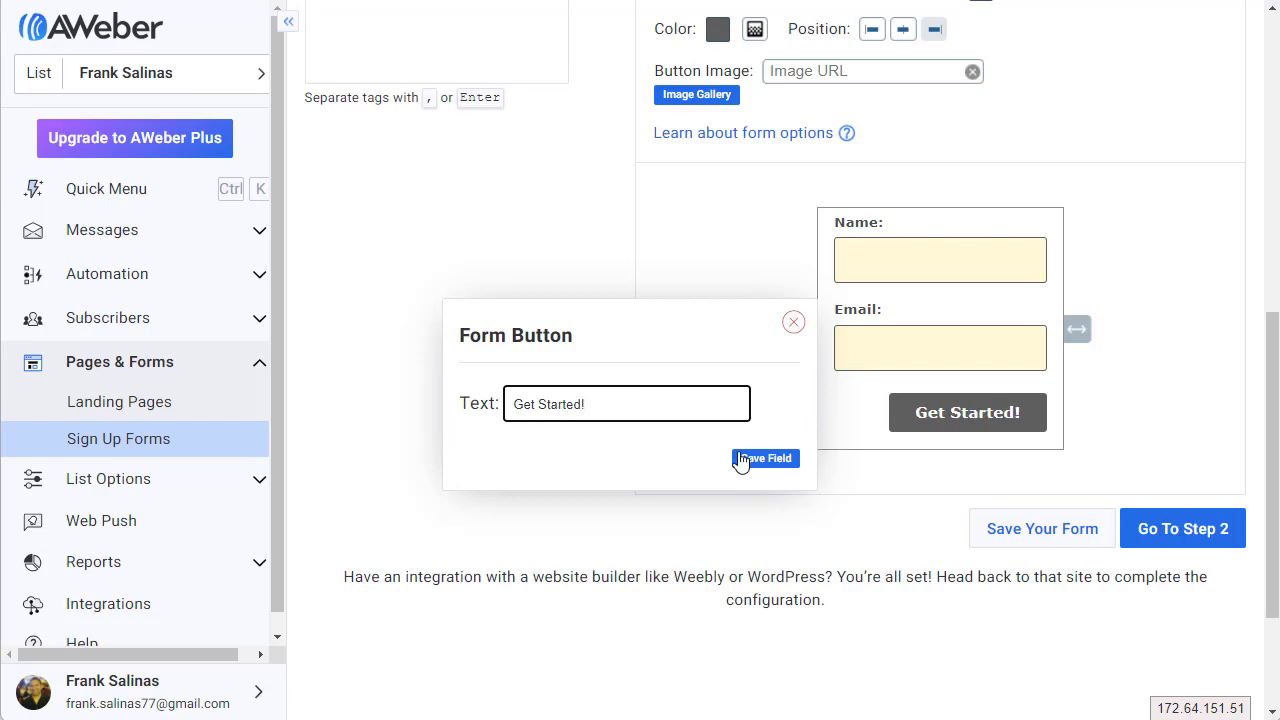
click(765, 458)
scroll(1037, 423, down, 5)
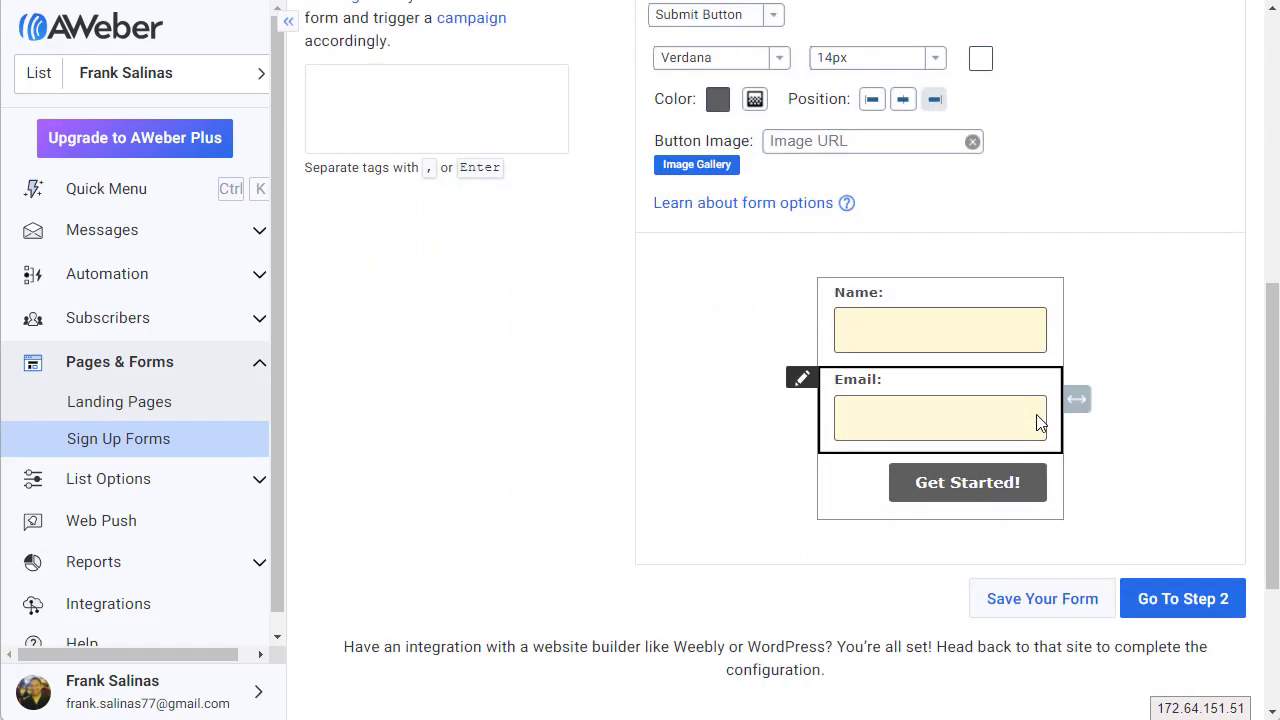
scroll(1074, 386, up, 1)
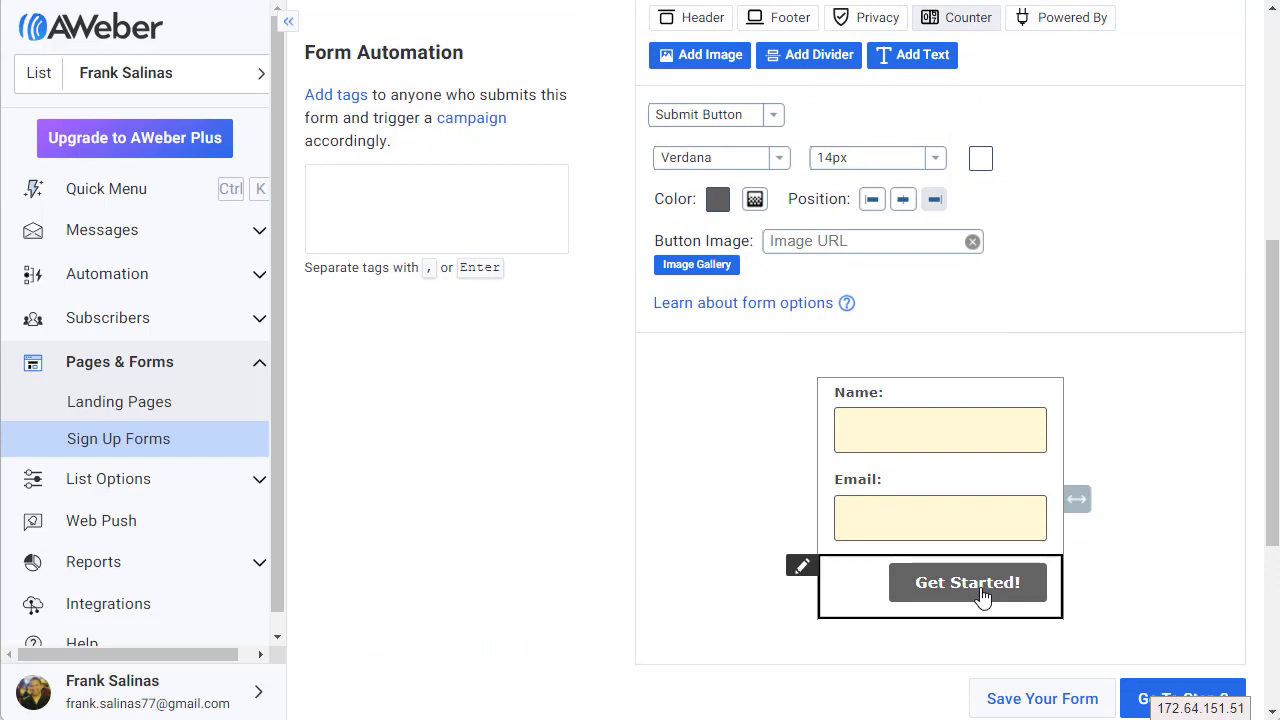
Centre the button, set its text to 24px, widen the form, and make it black.
click(904, 204)
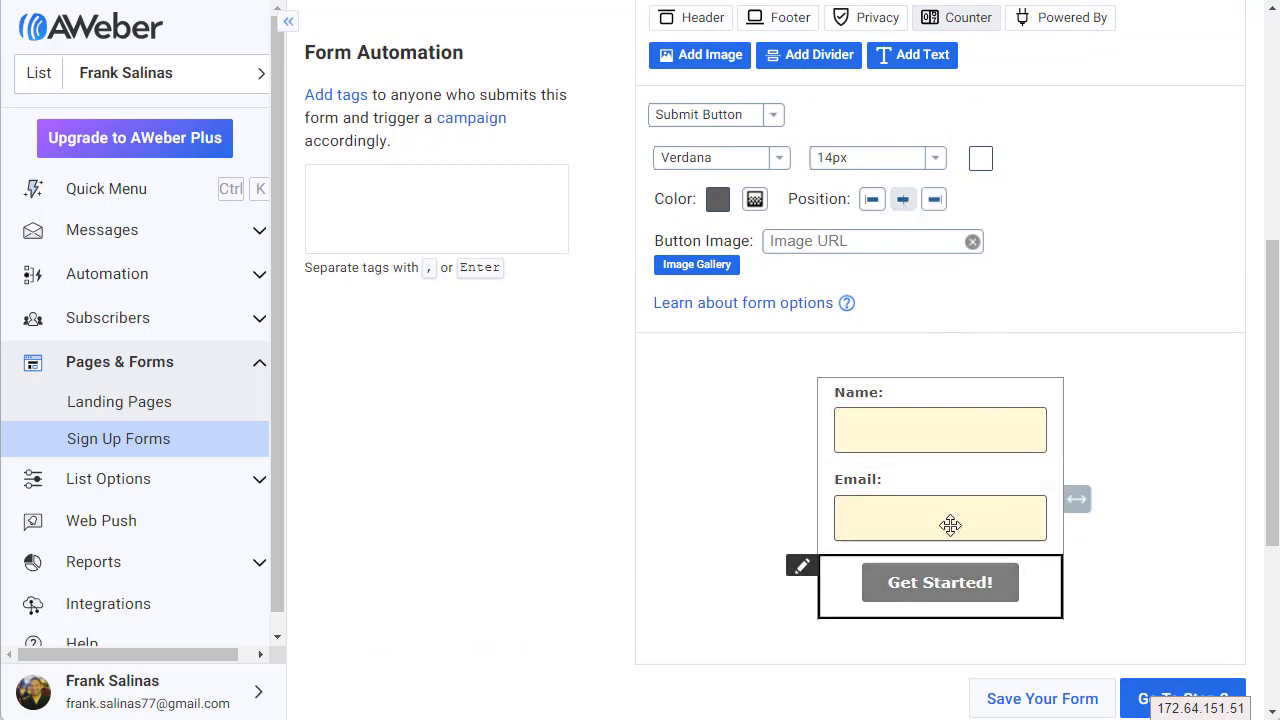
click(860, 175)
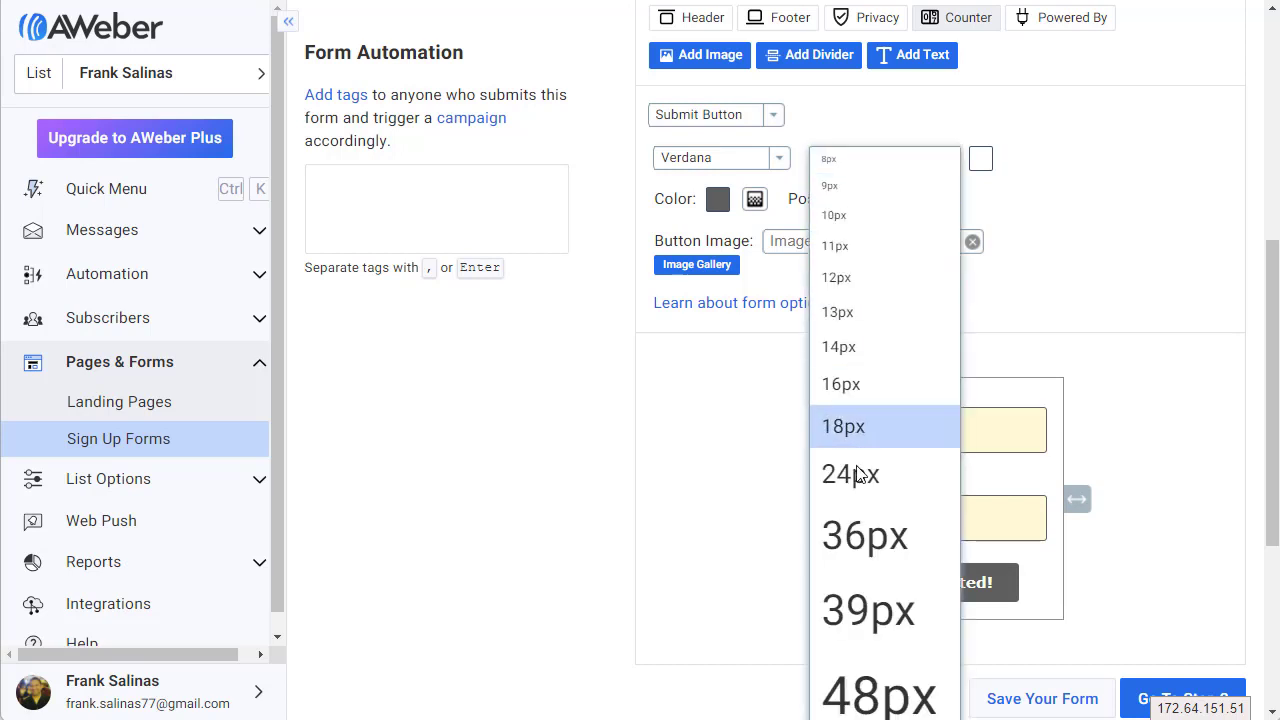
click(856, 485)
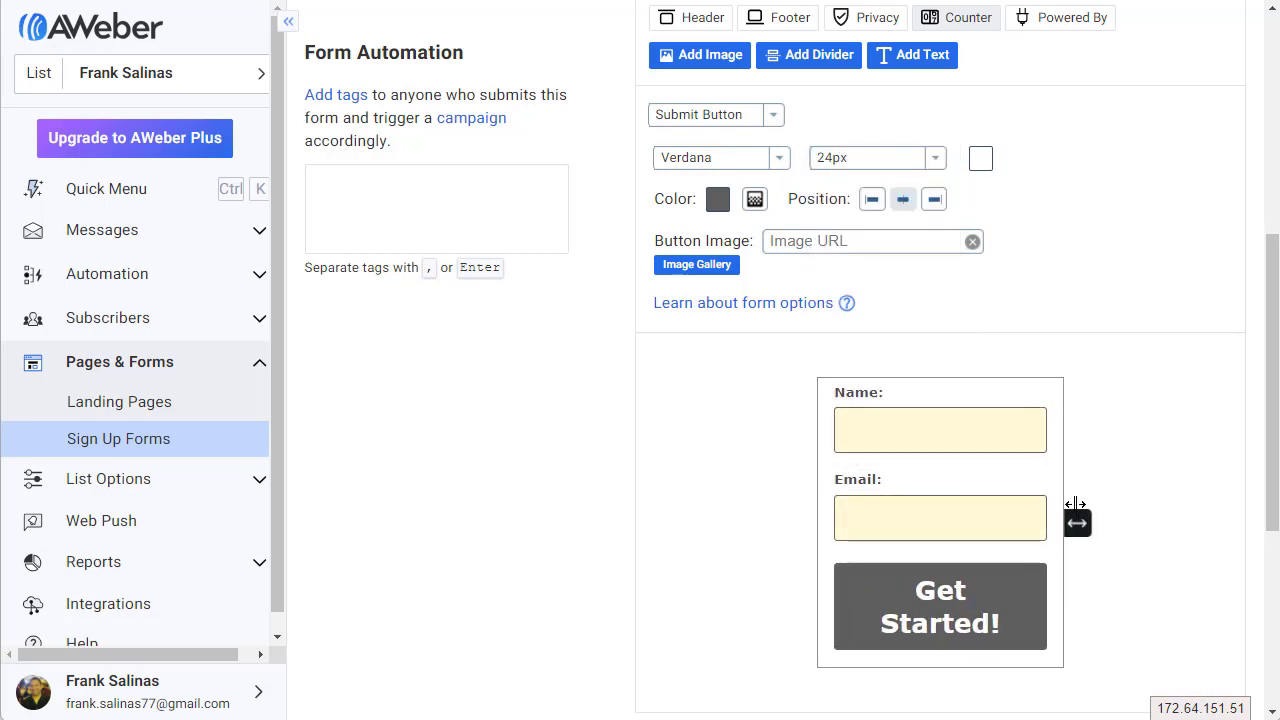
drag(1078, 515, 1127, 510)
click(718, 199)
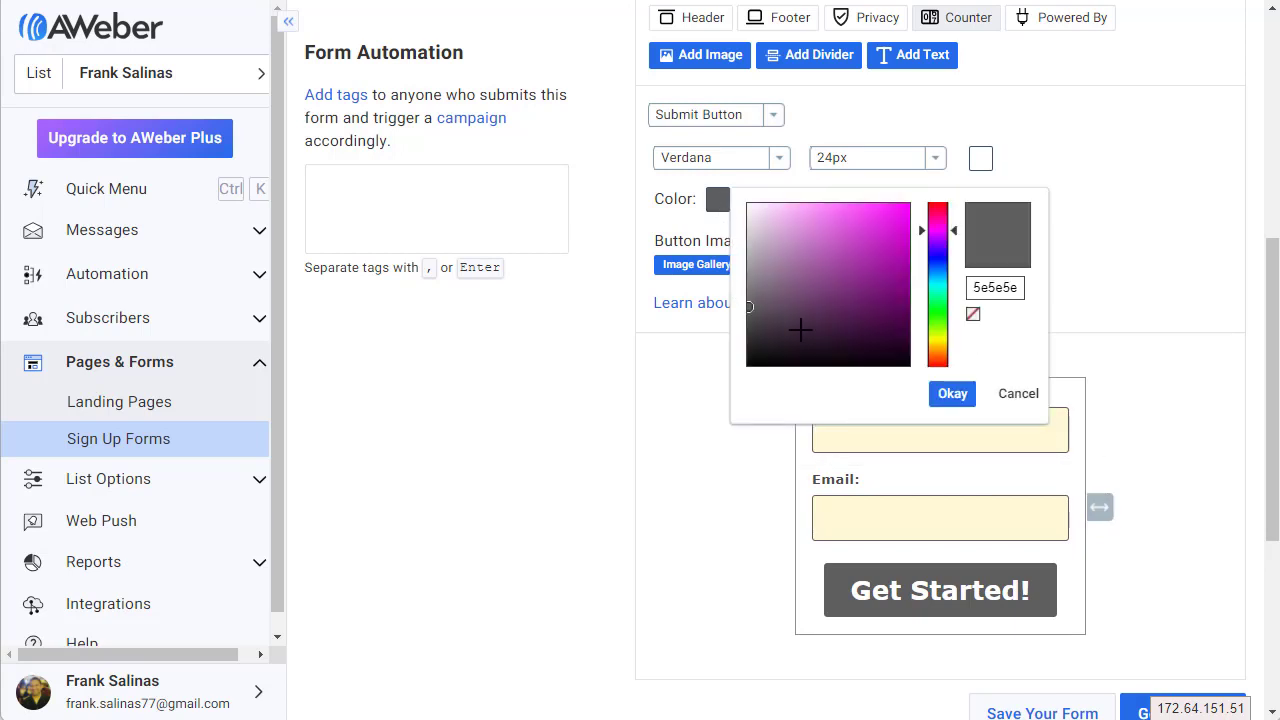
drag(851, 326, 757, 371)
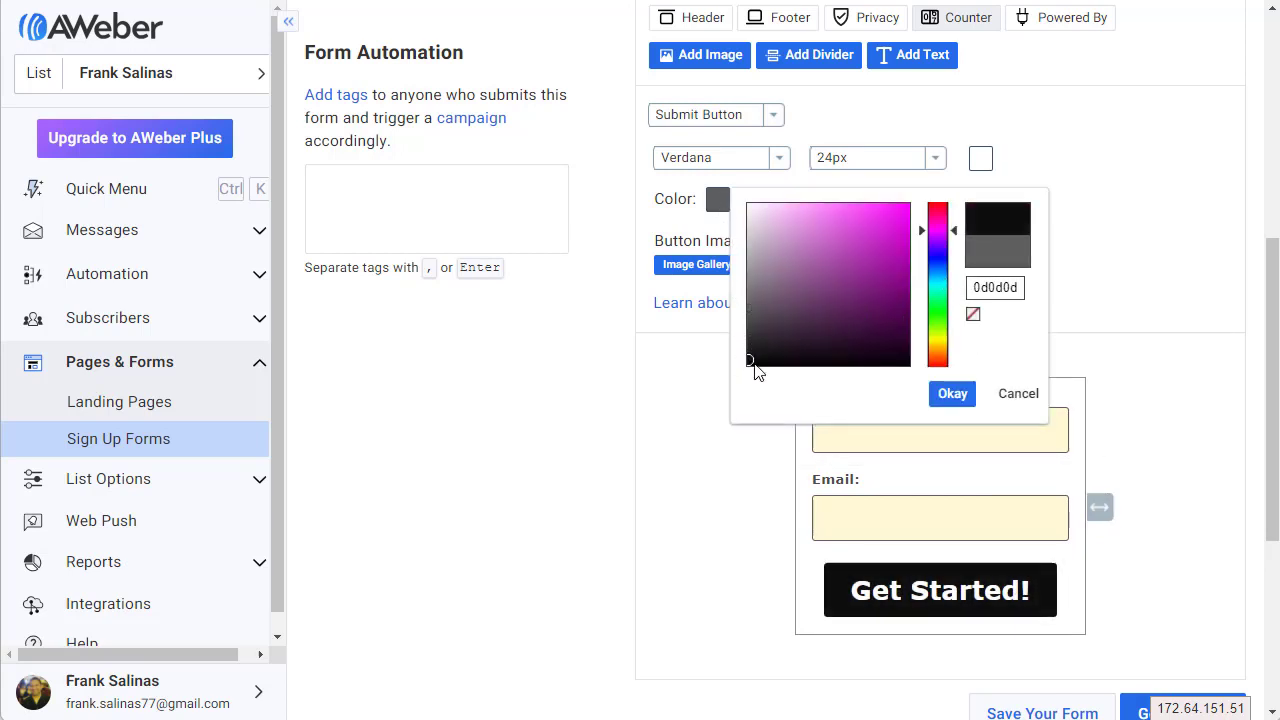
click(952, 393)
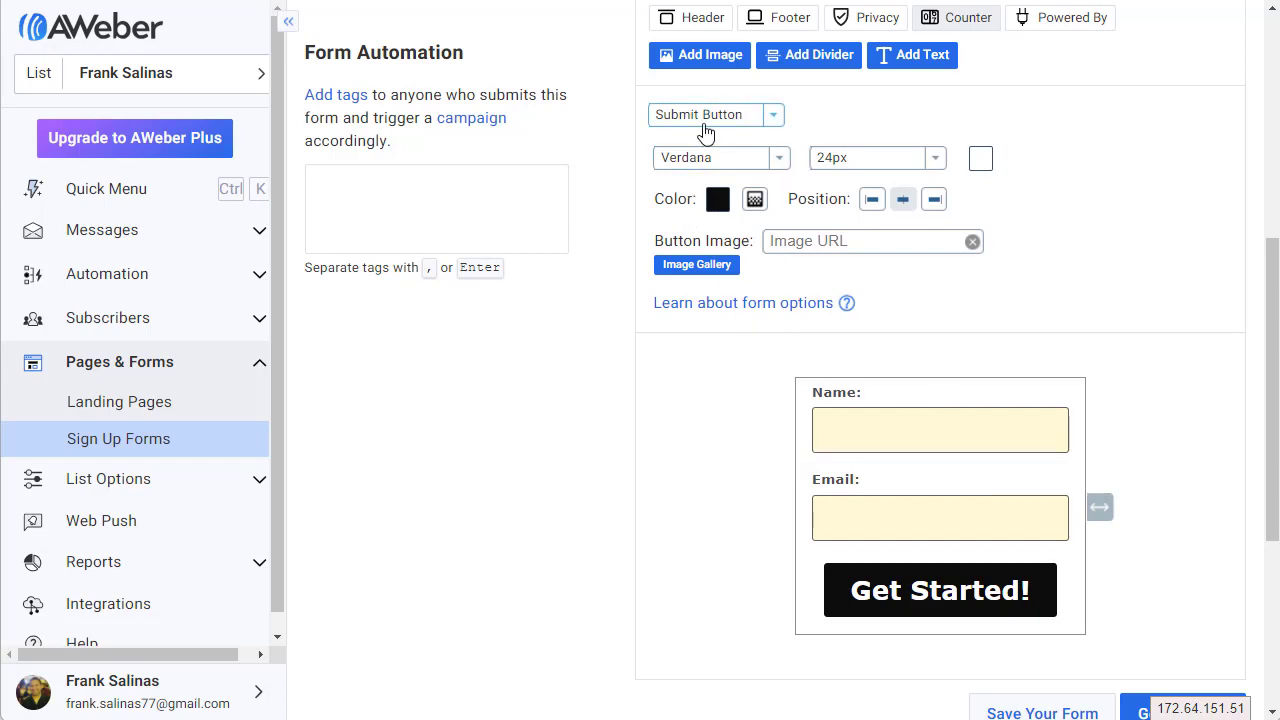
Set the form Body border style to None.
click(708, 120)
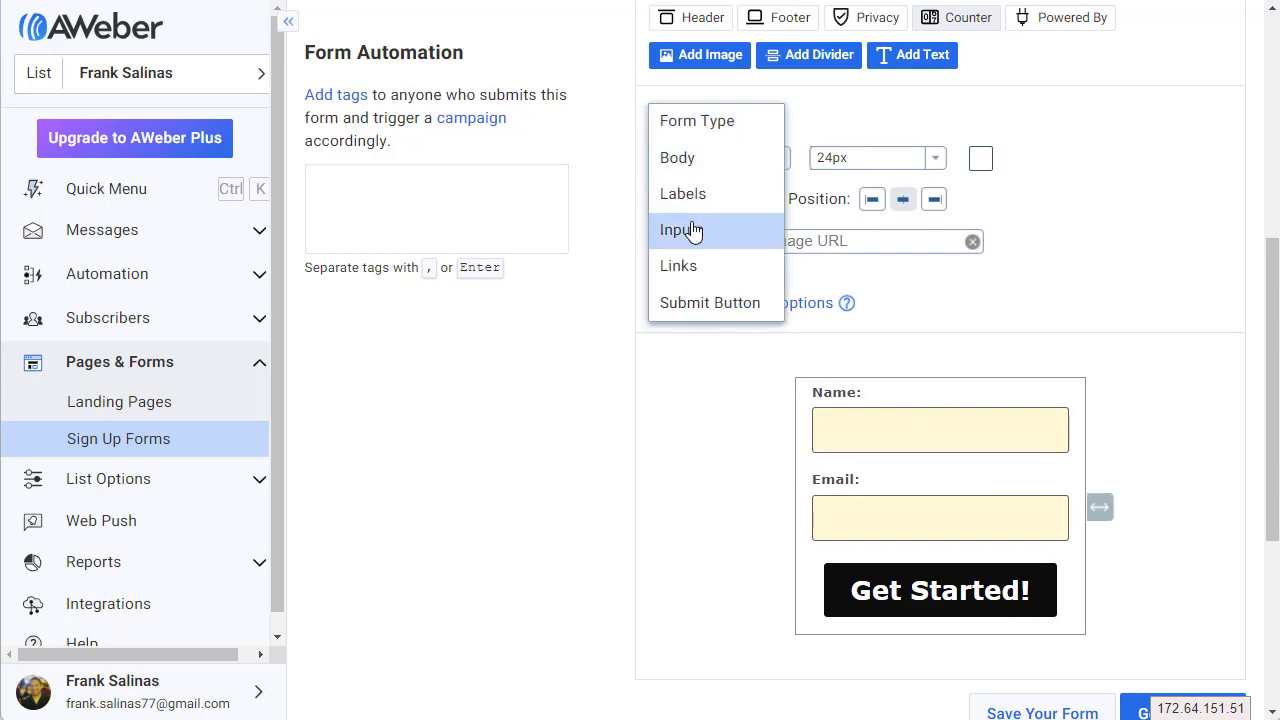
click(694, 163)
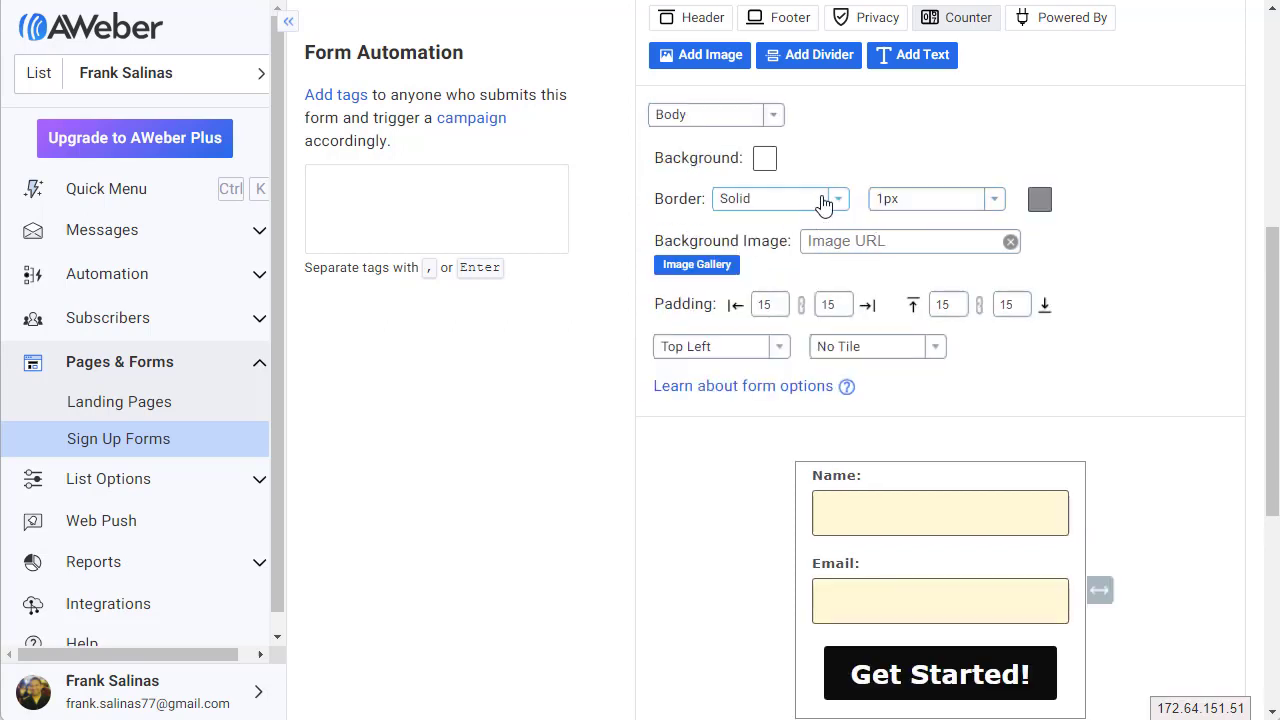
click(822, 204)
click(798, 210)
scroll(1074, 346, down, 2)
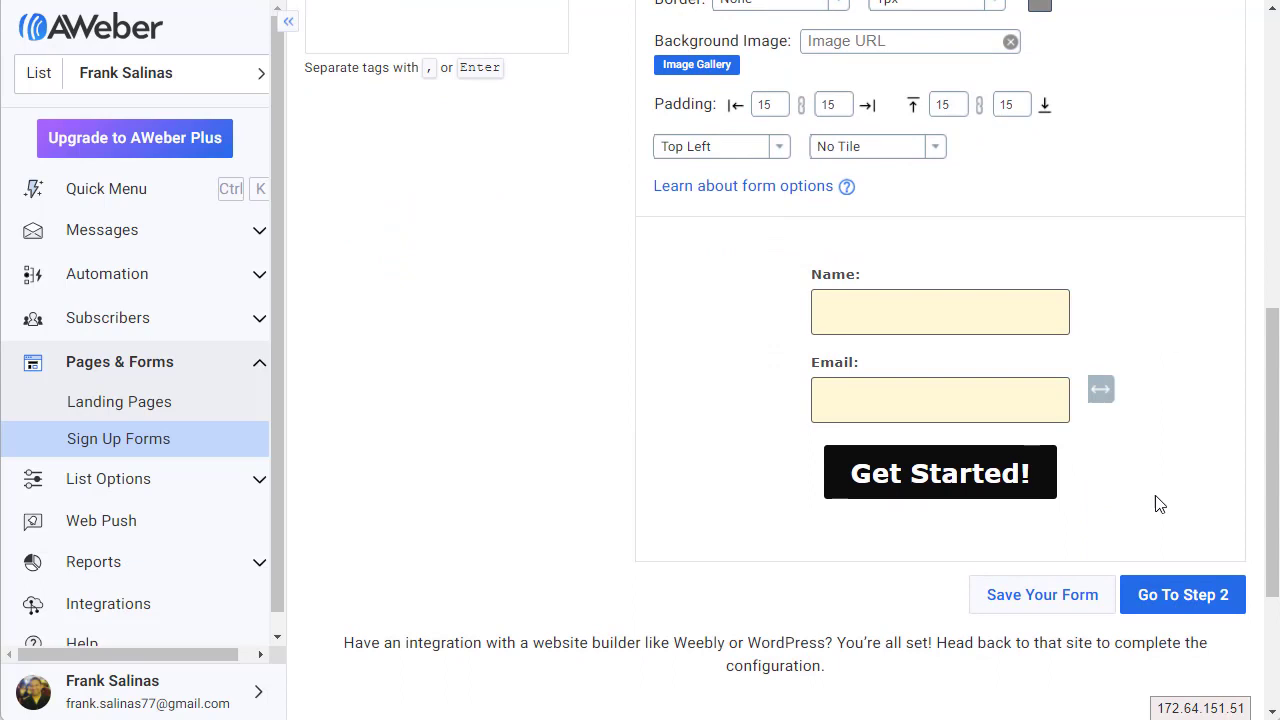
In form settings, set a custom thank-you page to the pasted bonus redirect URL.
click(1143, 594)
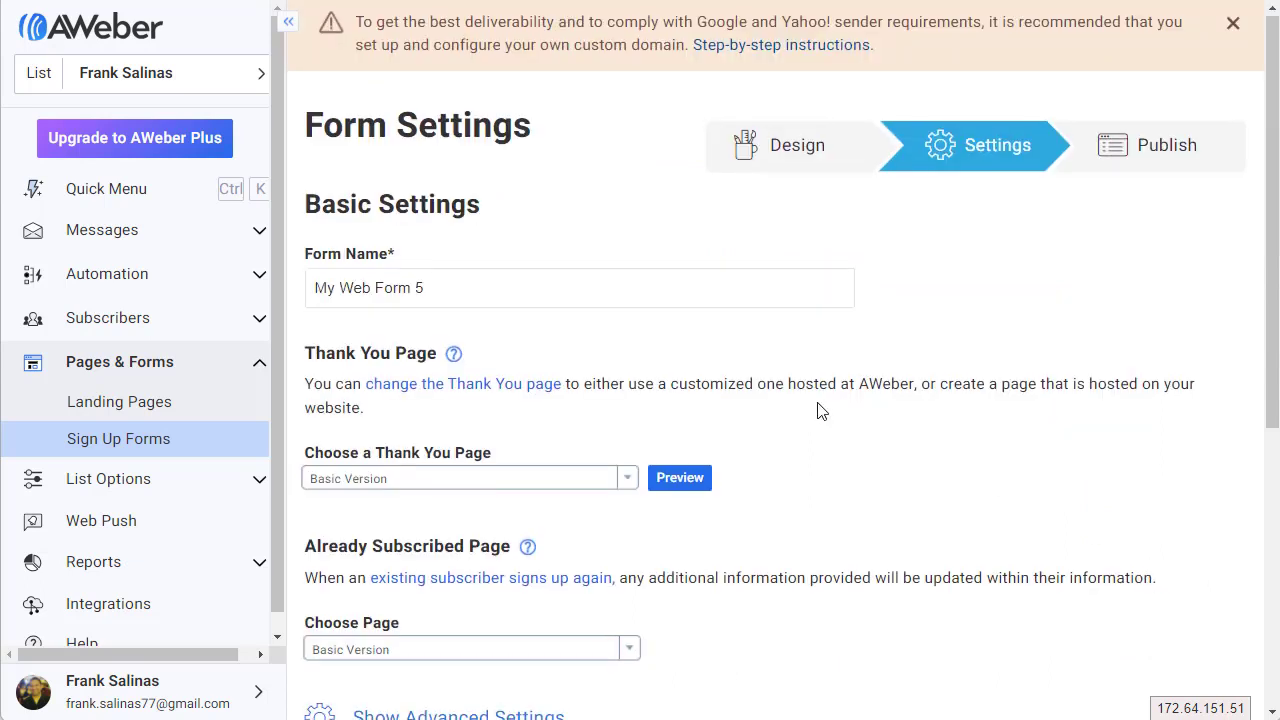
scroll(817, 409, down, 2)
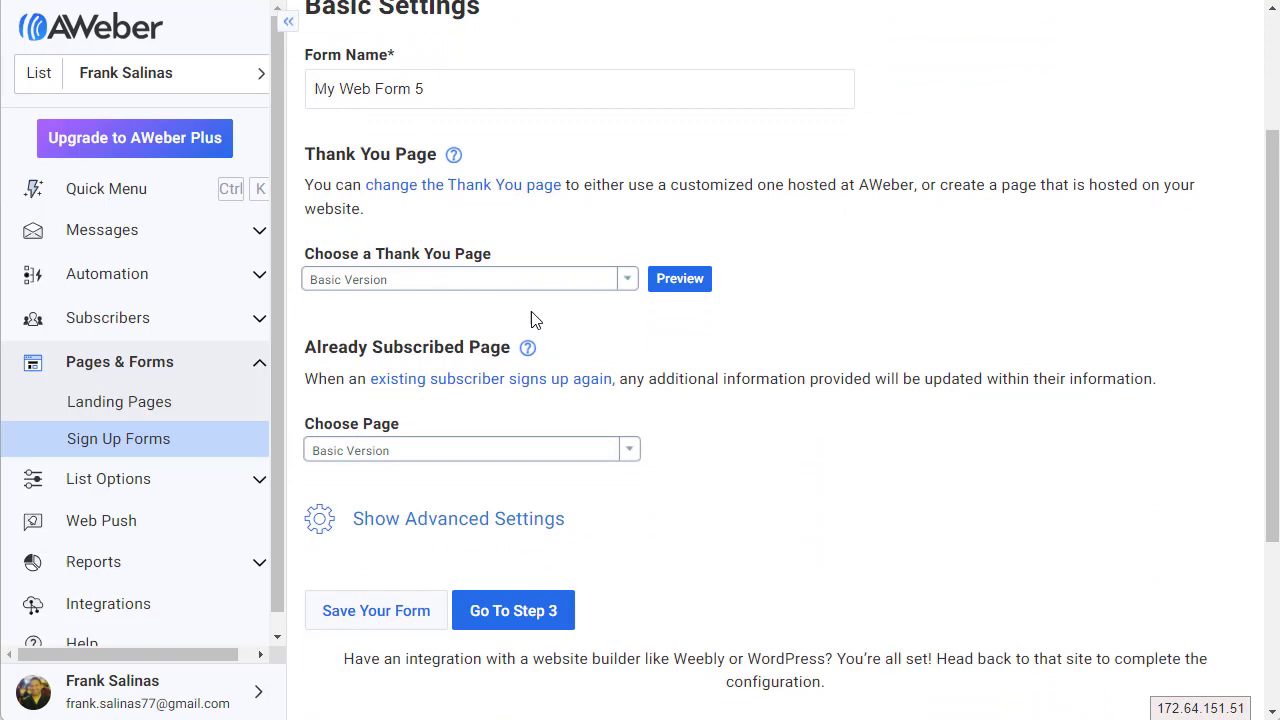
click(418, 280)
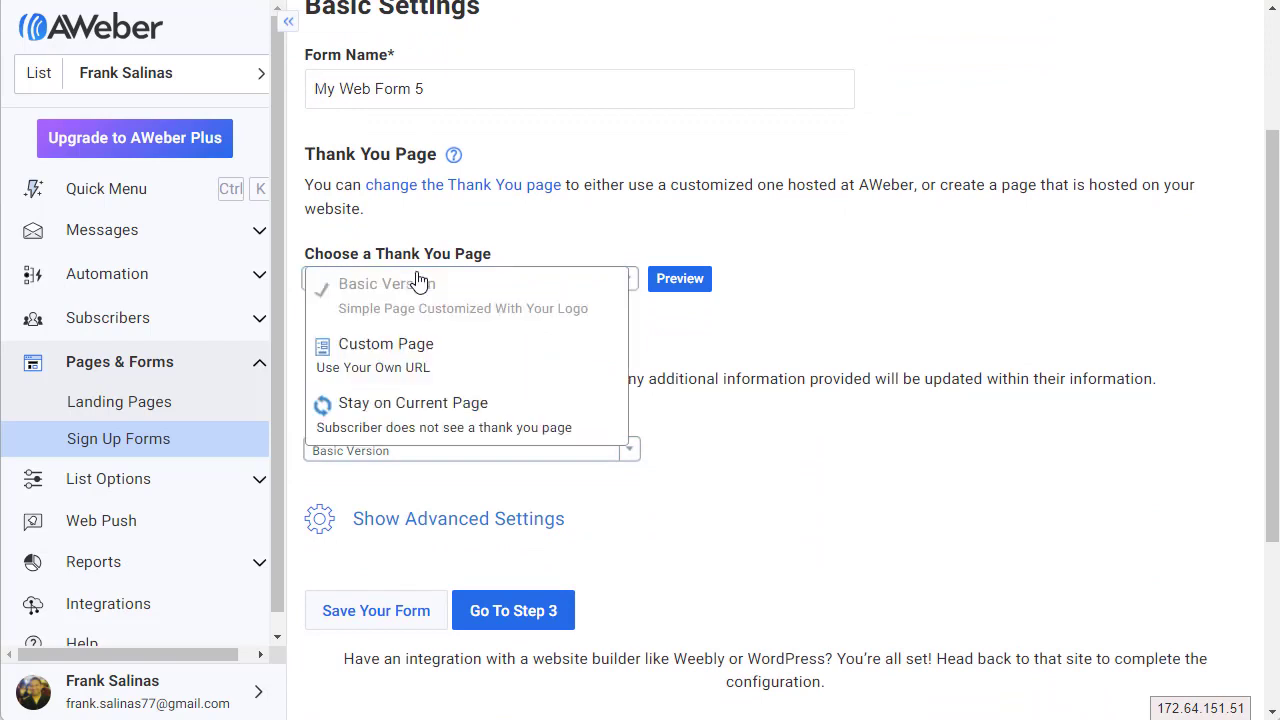
click(410, 350)
click(466, 334)
key(ctrl+a)
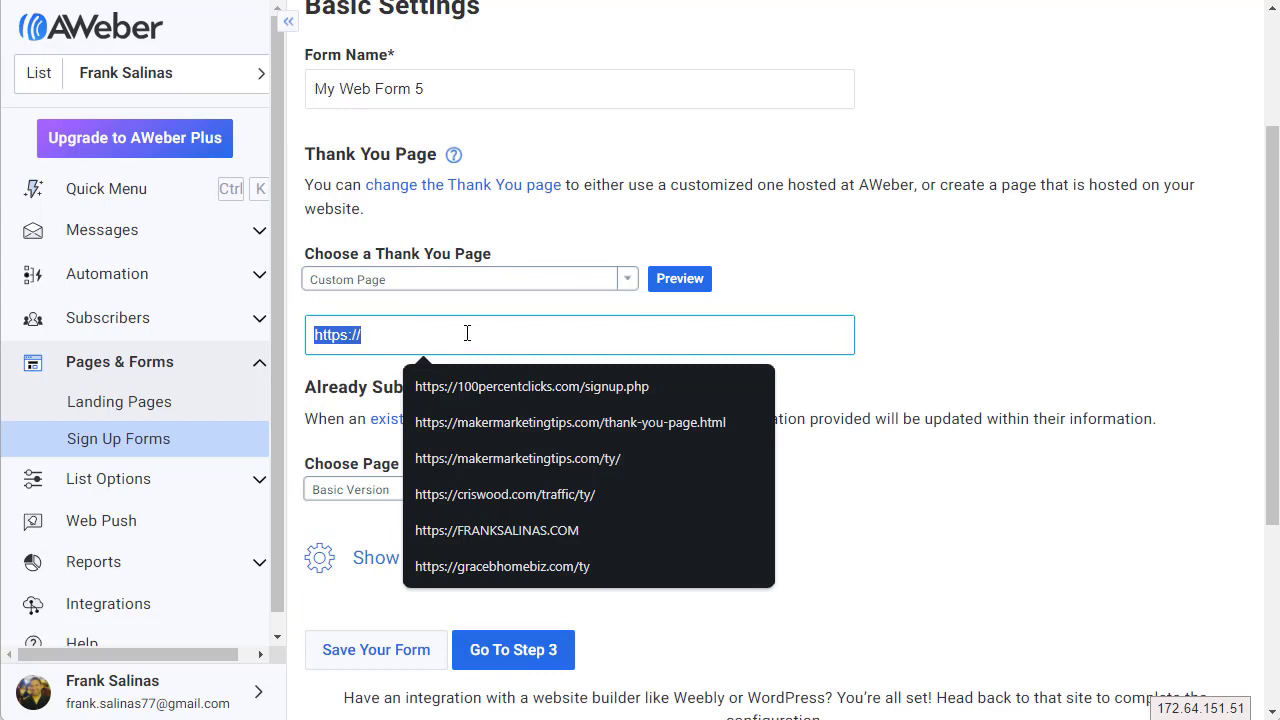
text(https://theclickgenerator.com/index.php?r=bonus)
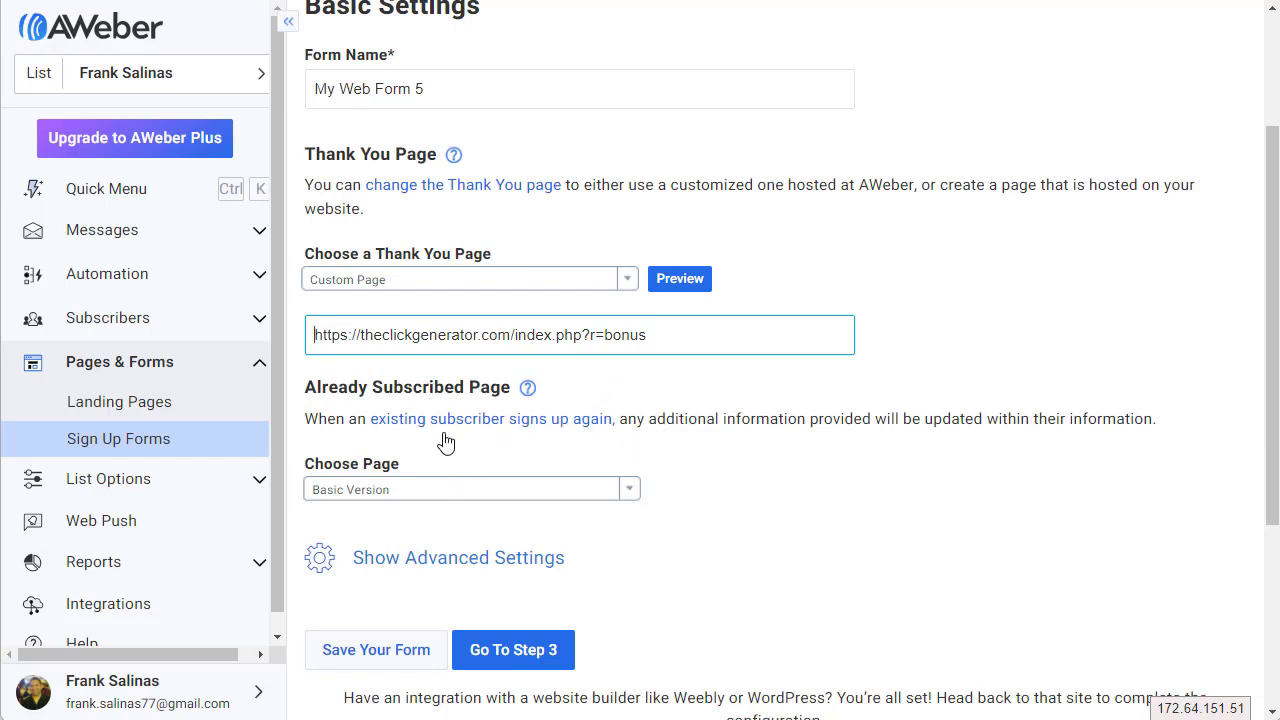
Set a custom already-subscribed page to the same bonus URL and save the form.
click(429, 494)
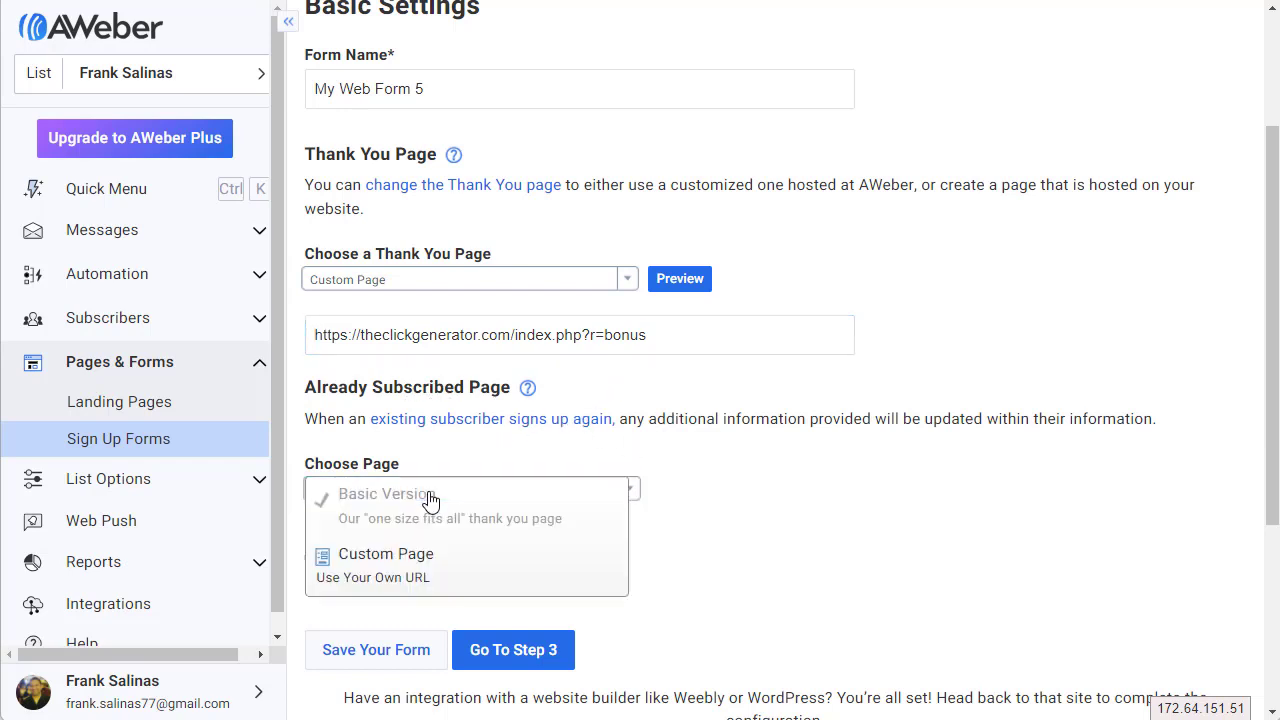
click(420, 558)
click(460, 535)
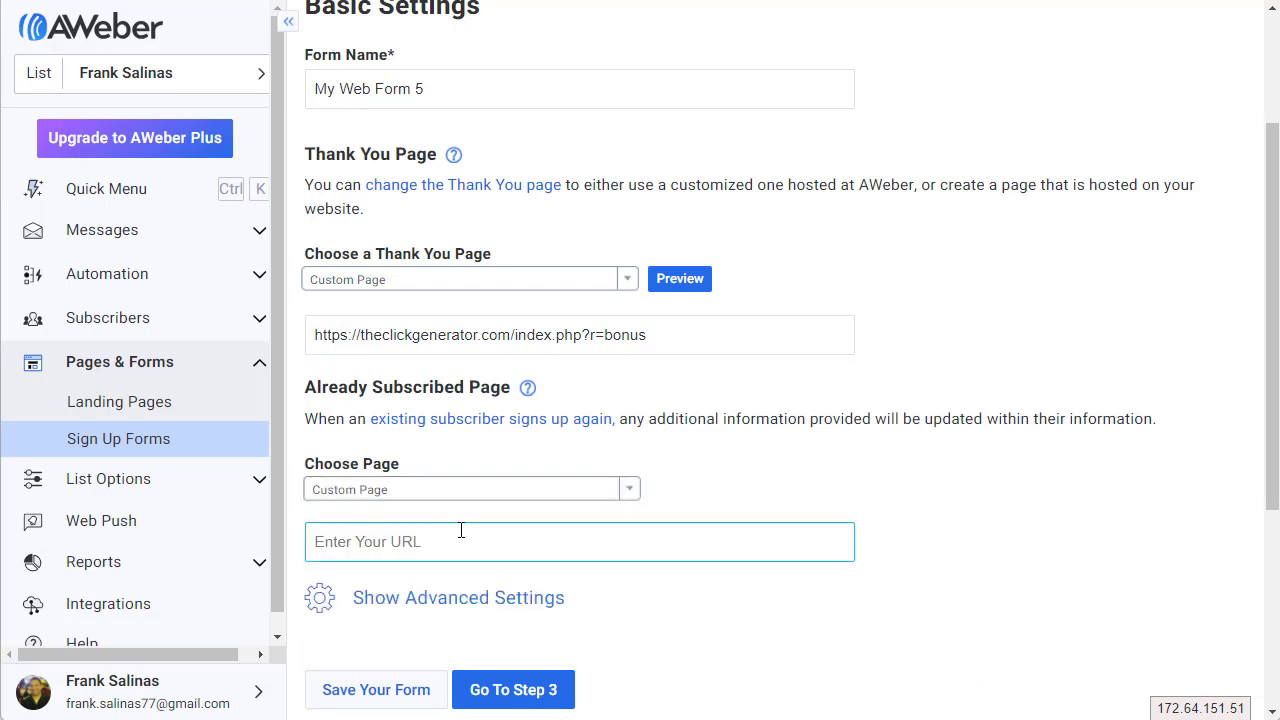
text(https://)
key(ctrl+a)
text(https://theclickgenerator.com/index.php?r=bonus)
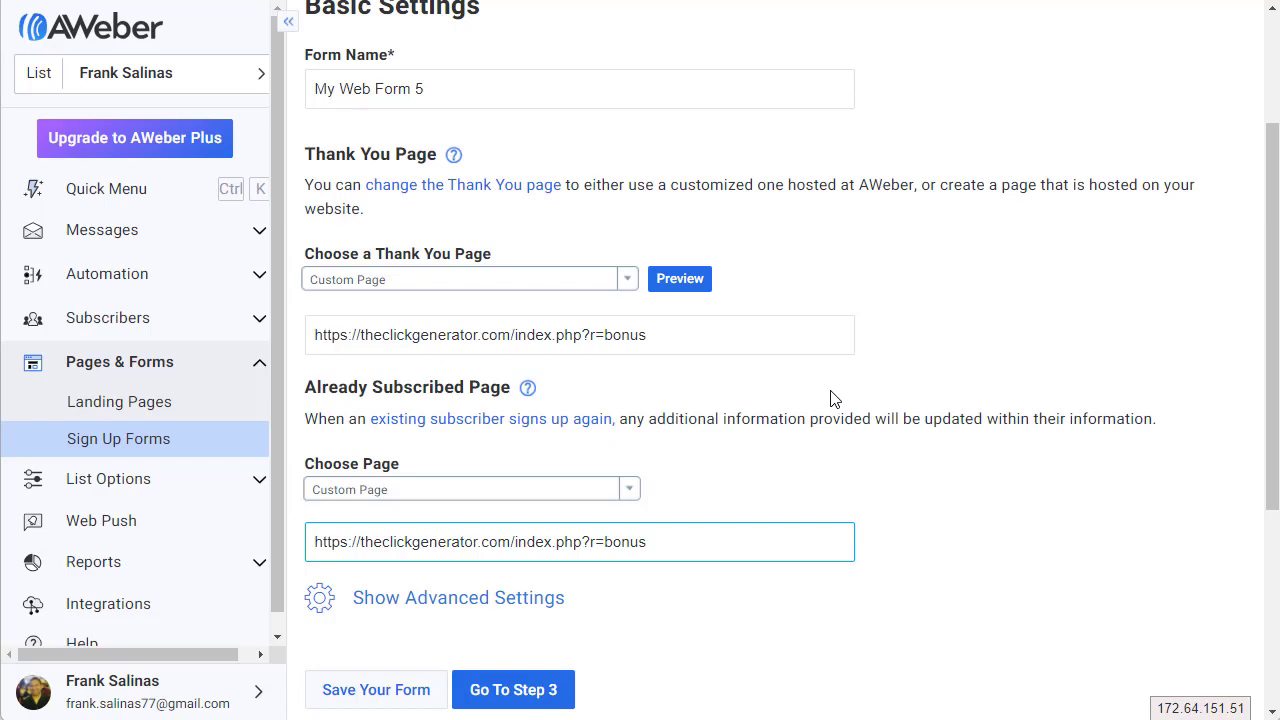
scroll(829, 397, down, 2)
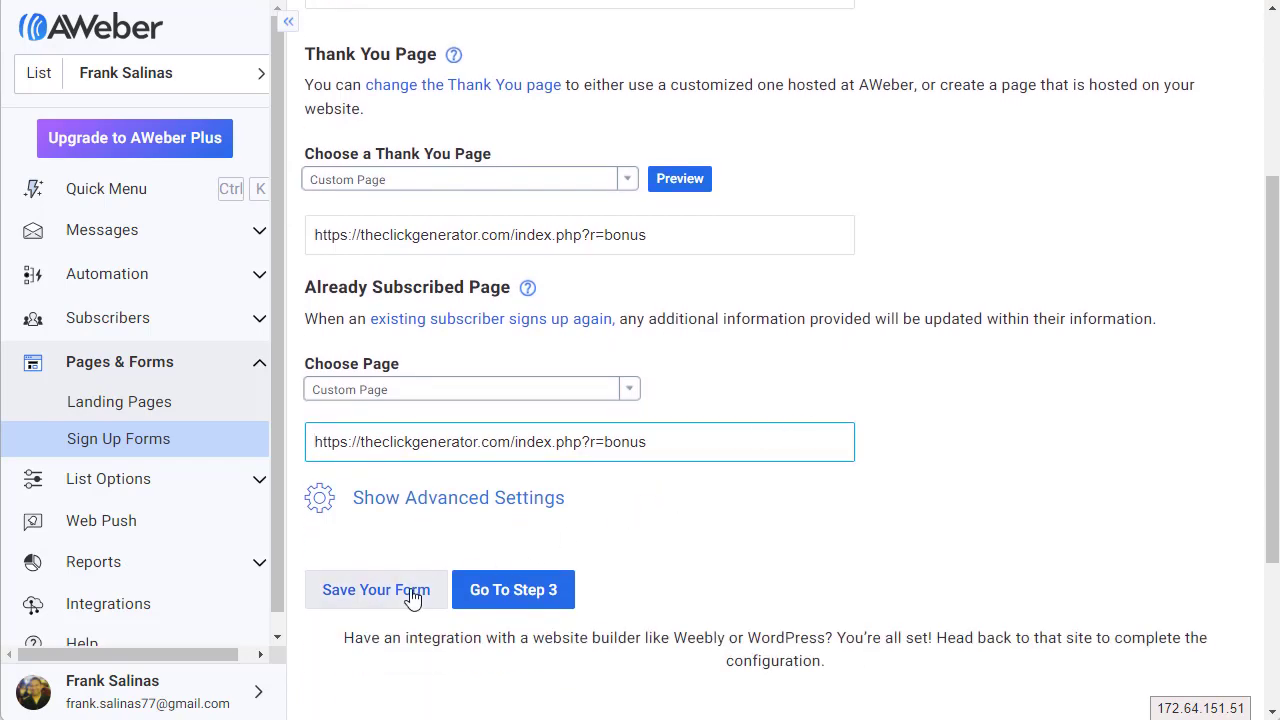
click(376, 590)
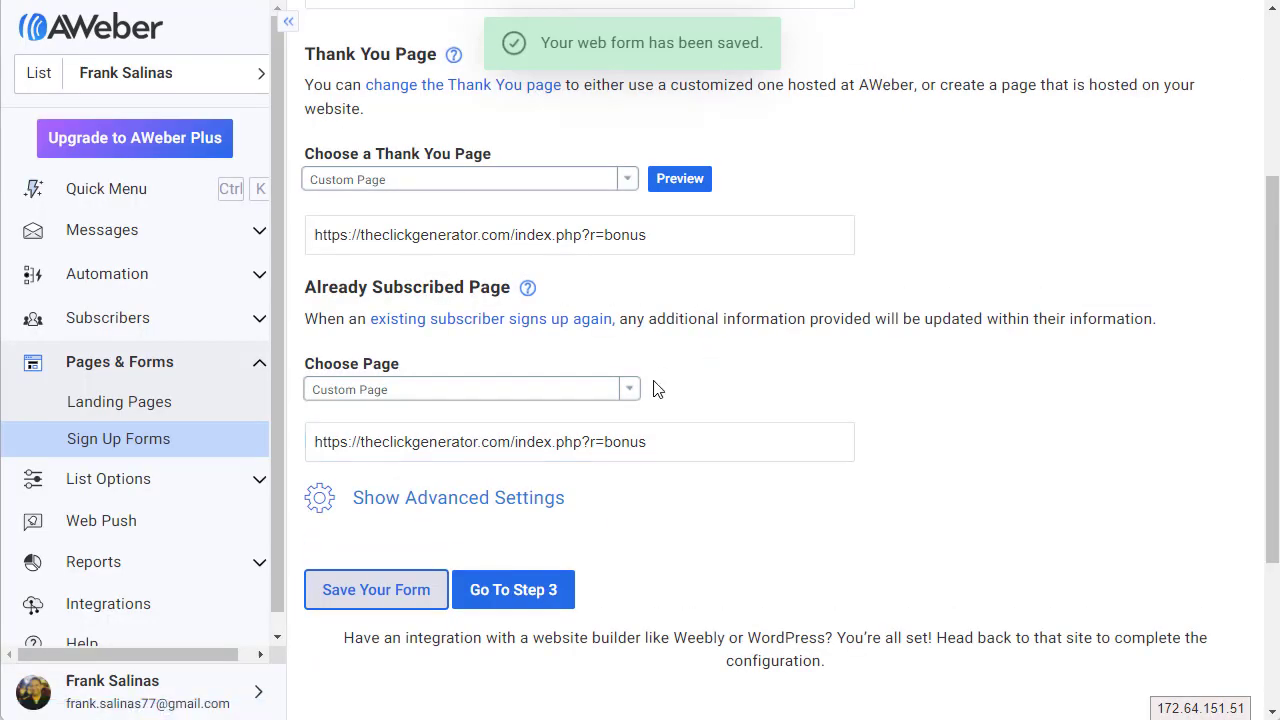
scroll(594, 480, down, 2)
Choose I Will Install My Form, copy the JavaScript snippet, and return to The Click Generator.
click(541, 489)
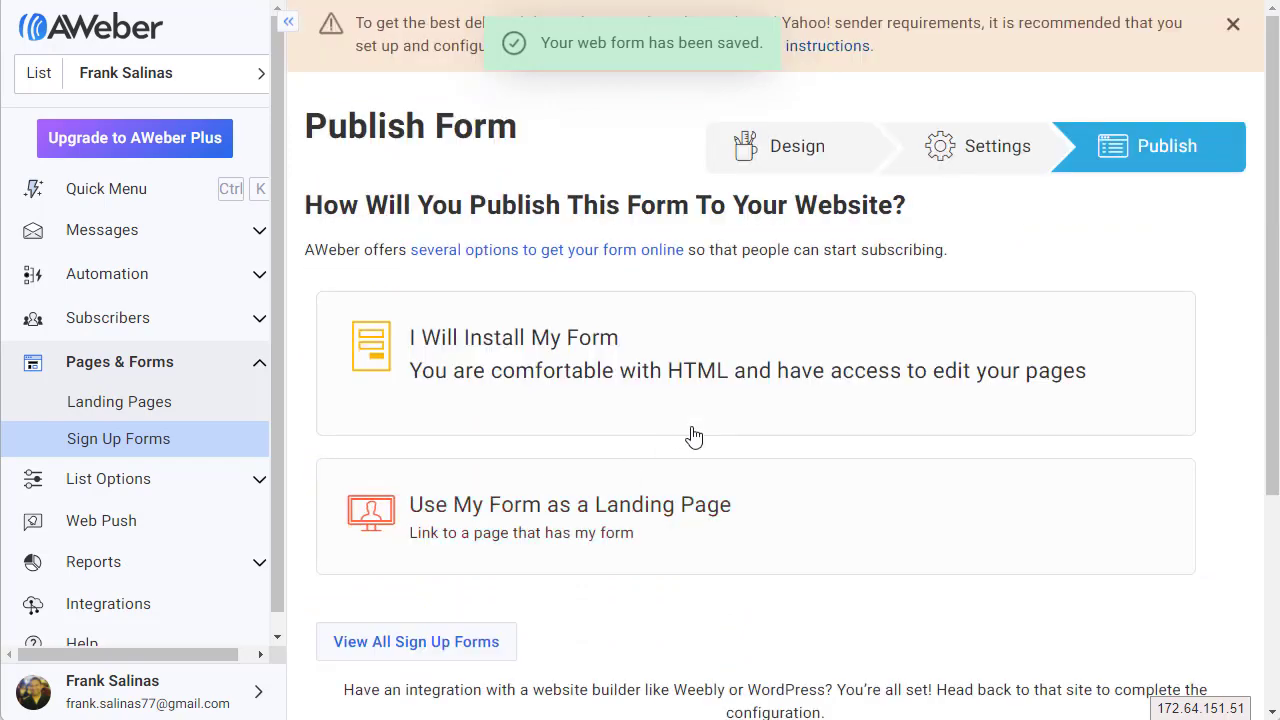
click(589, 365)
scroll(586, 337, down, 3)
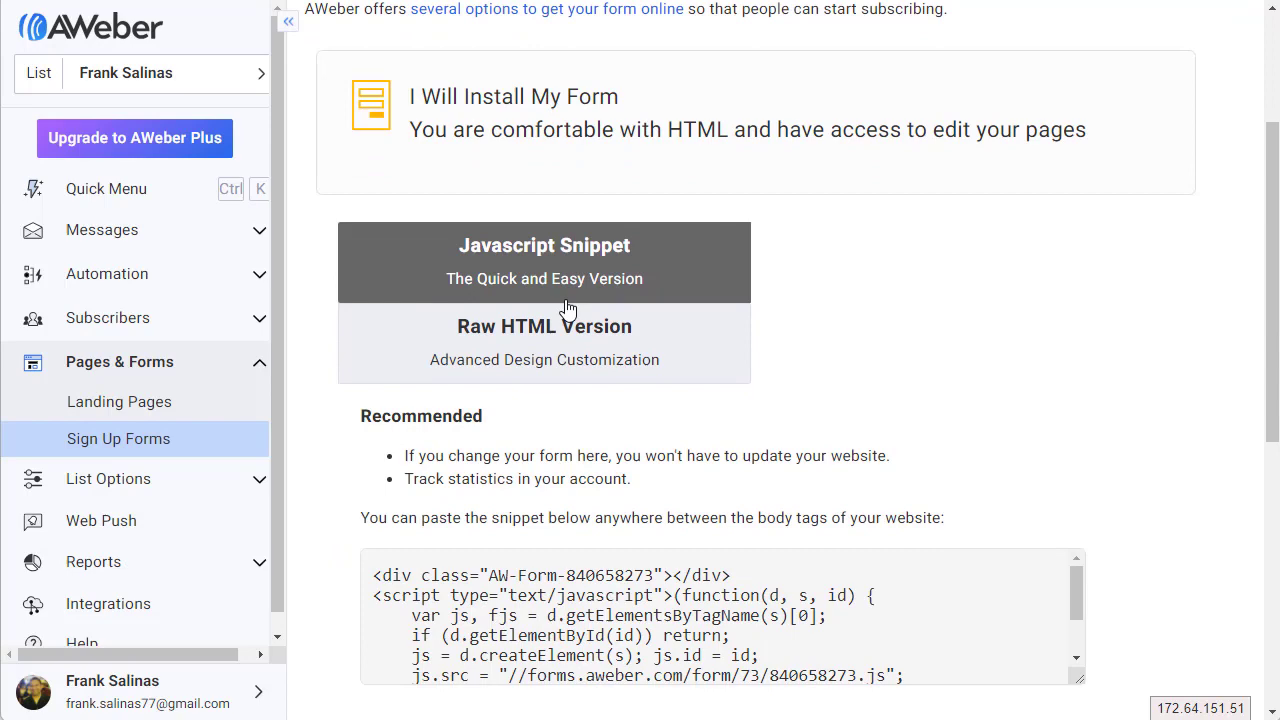
scroll(566, 307, down, 2)
click(551, 433)
right_click(560, 430)
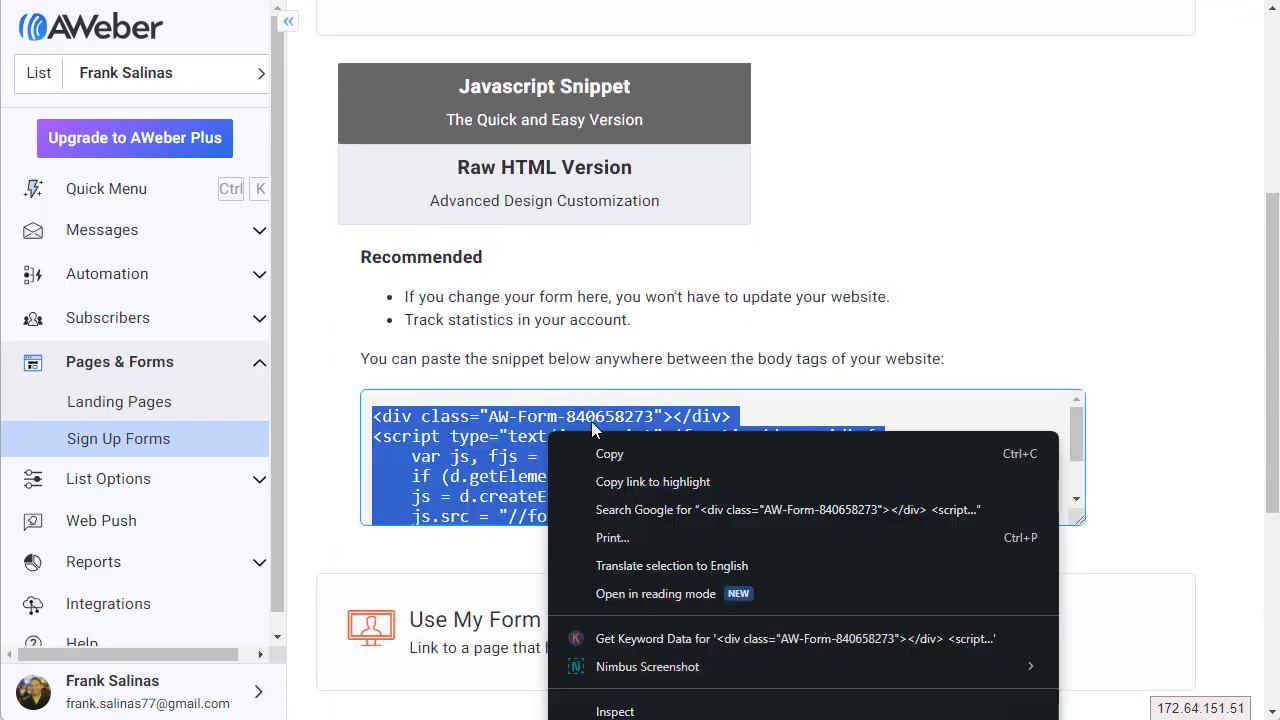
click(606, 446)
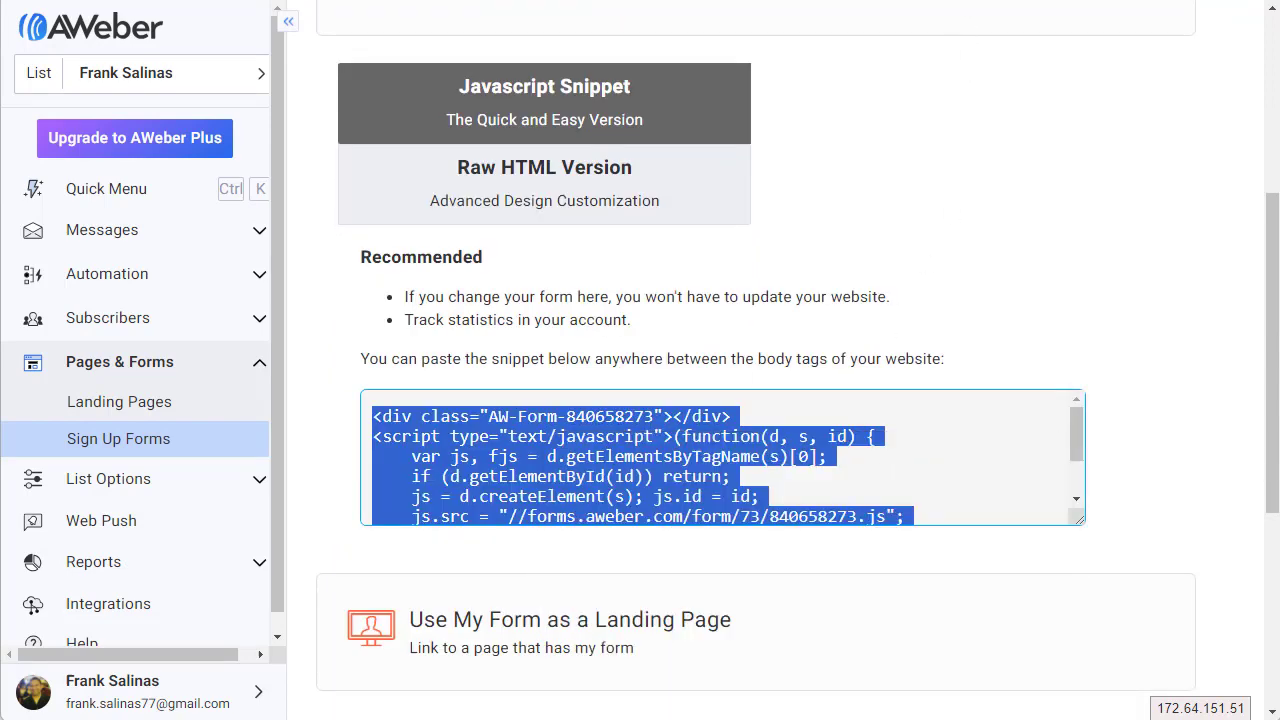
click(1000, 0)
Clear the old autoresponder opt-in code and paste in the AWeber snippet.
click(675, 462)
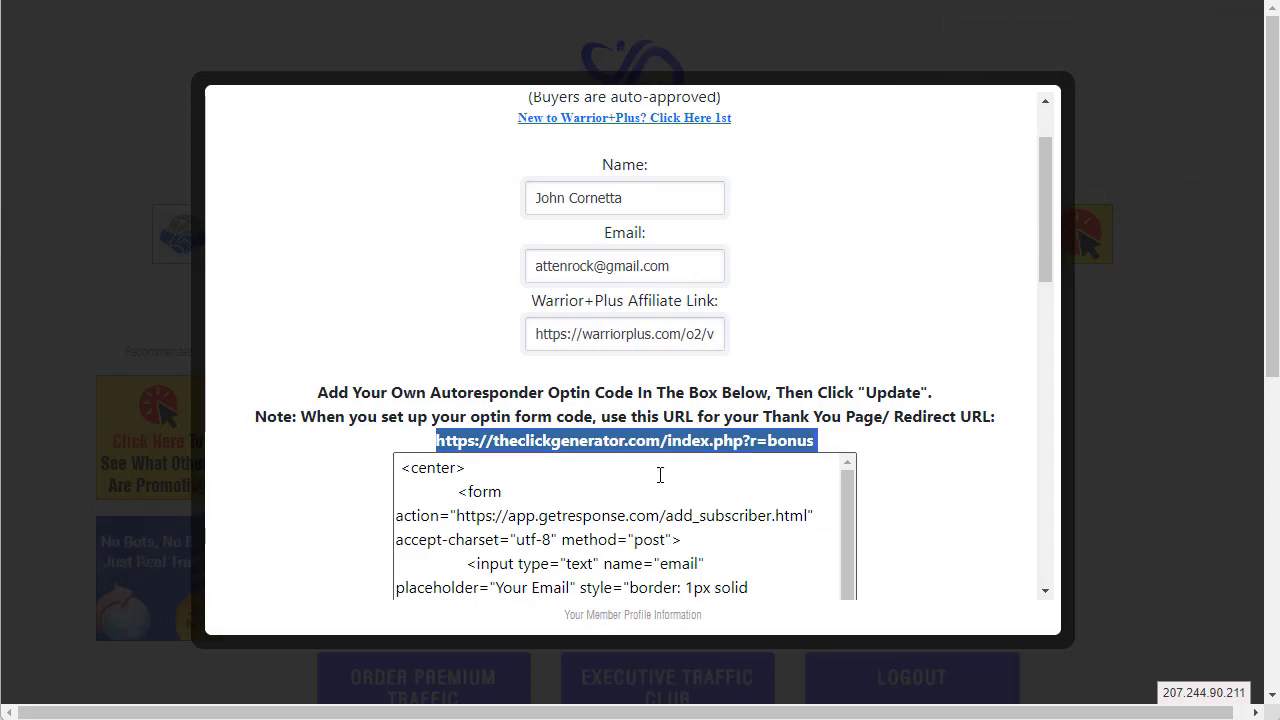
right_click(675, 462)
click(766, 234)
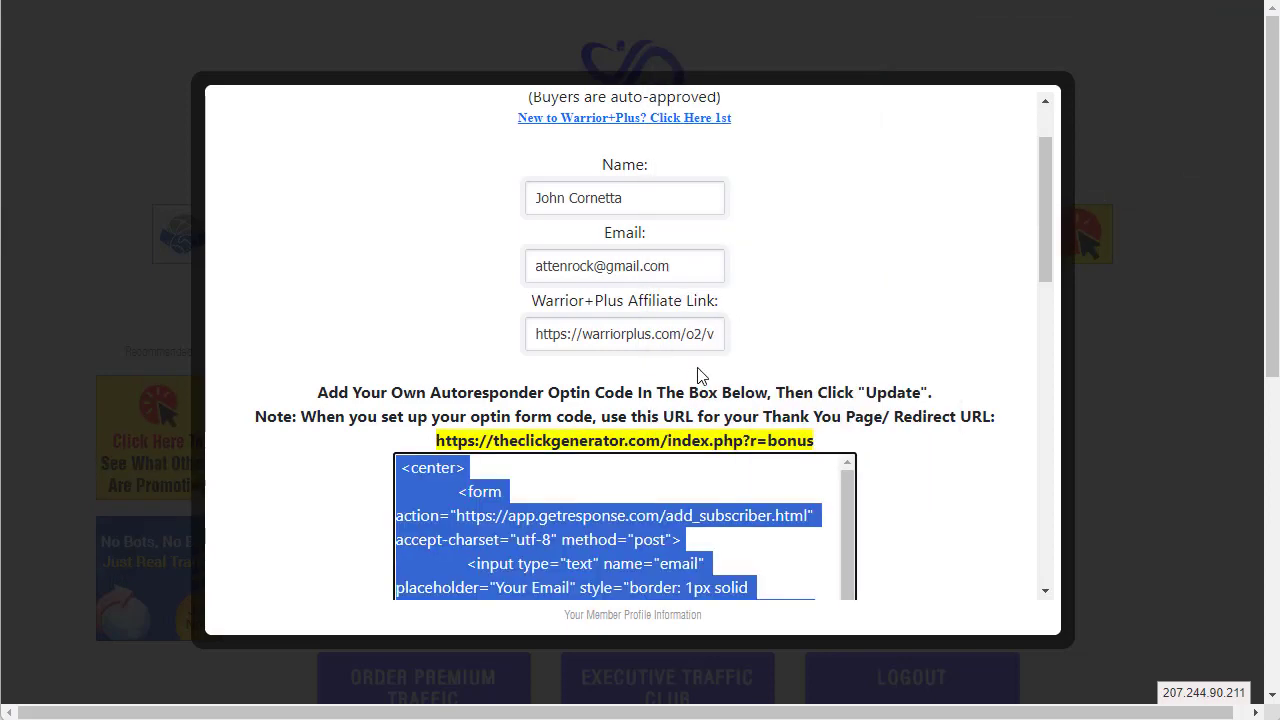
key(BackSpace)
key(ctrl+v)
scroll(777, 274, down, 4)
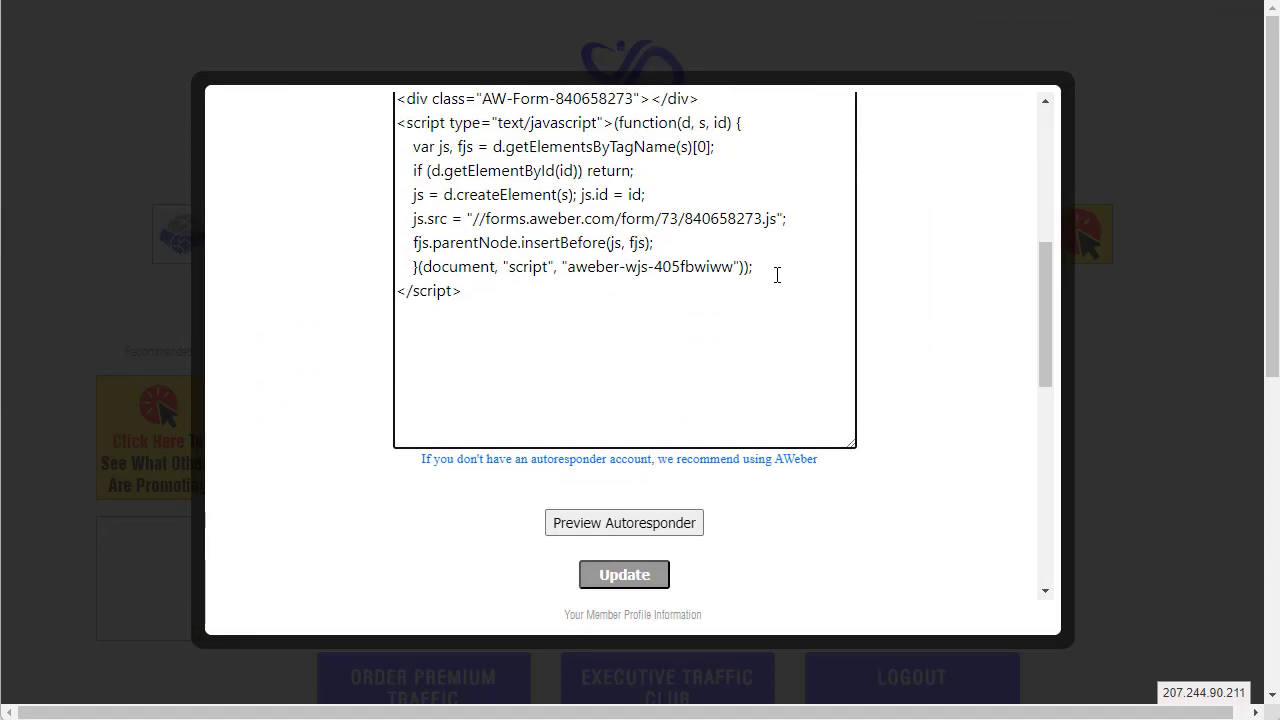
scroll(571, 474, up, 2)
Empty the box again, paste the snippet as plain text, and Update the profile.
drag(470, 495, 396, 296)
key(BackSpace)
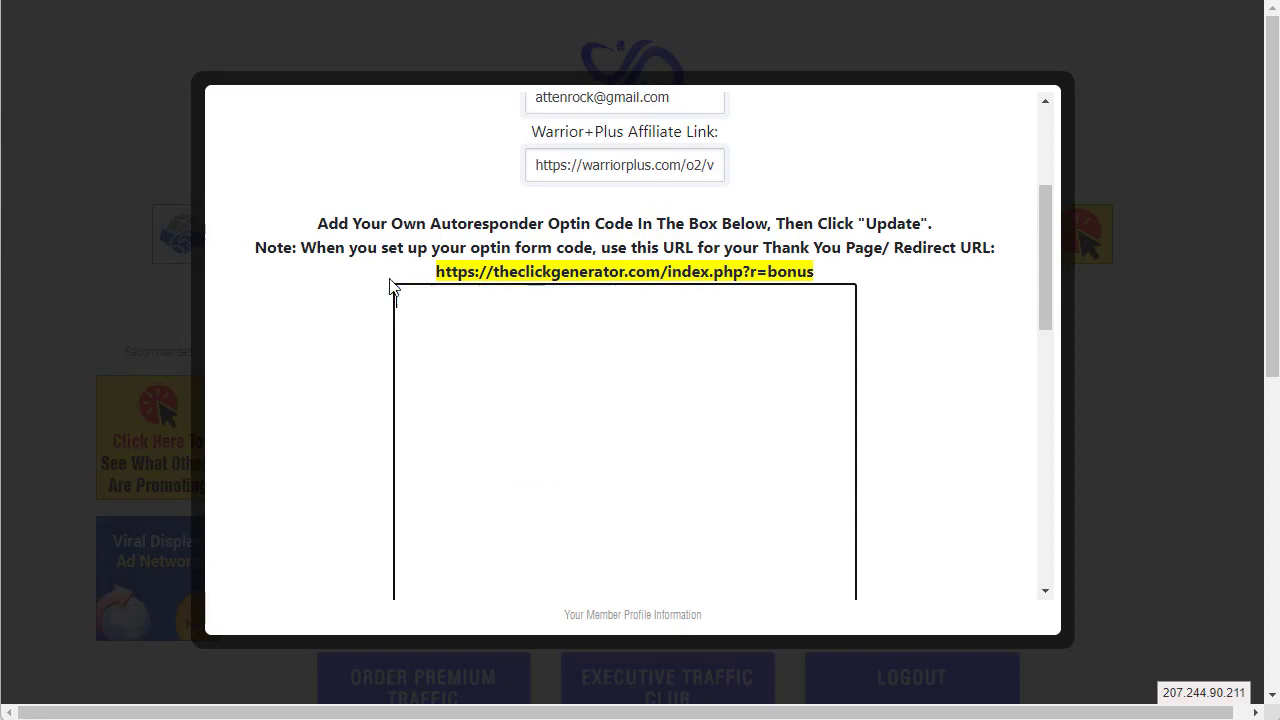
right_click(531, 396)
click(634, 133)
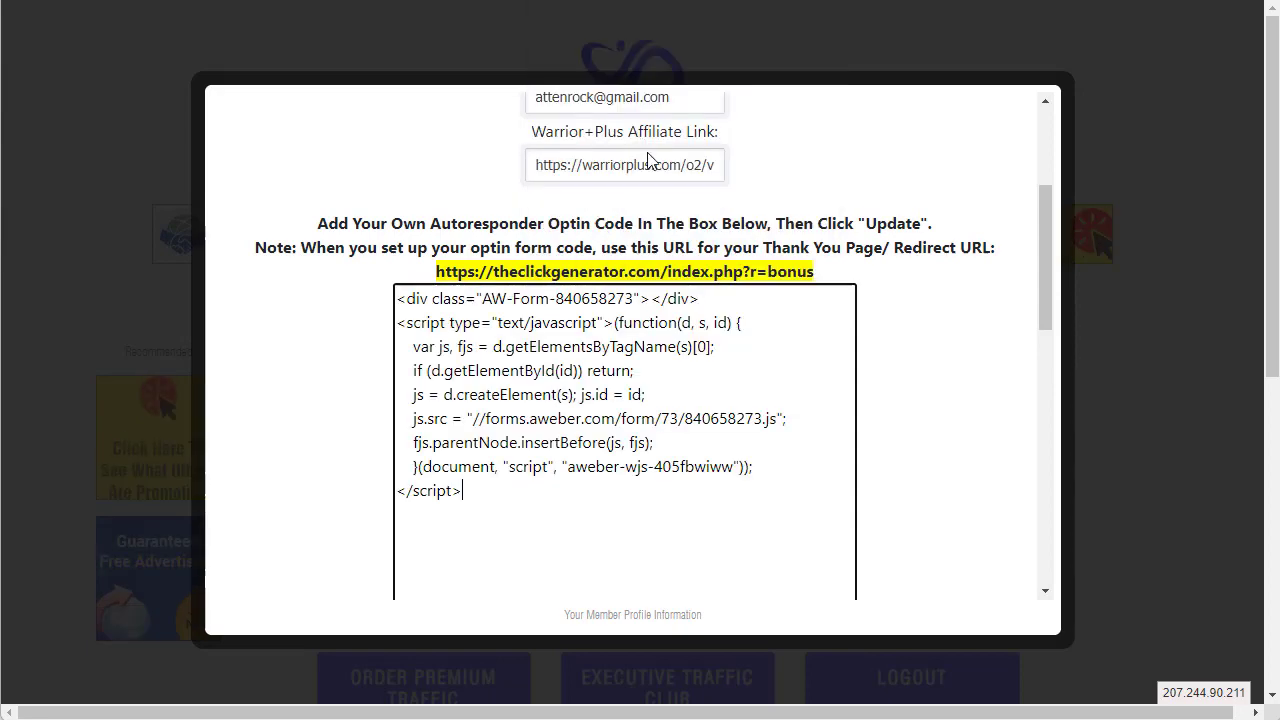
scroll(771, 345, down, 4)
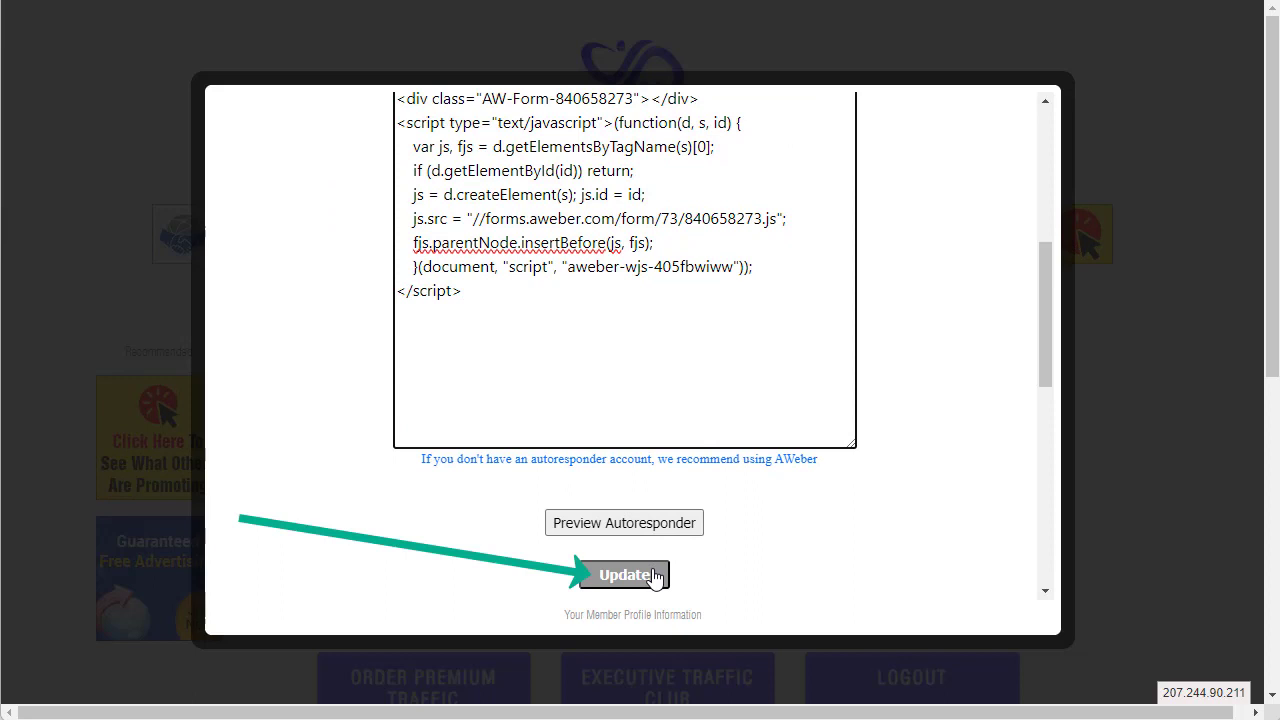
click(628, 574)
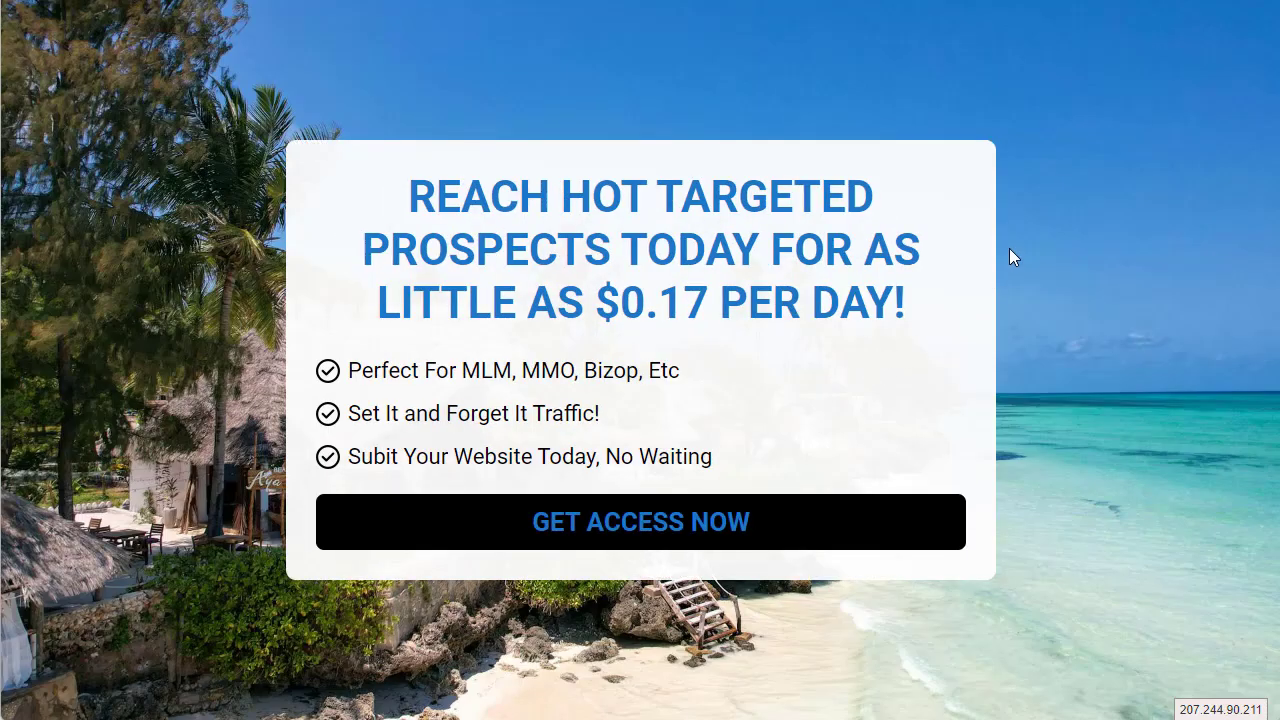
Show the GET ACCESS NOW signup popup with name and email fields, then close it.
click(648, 528)
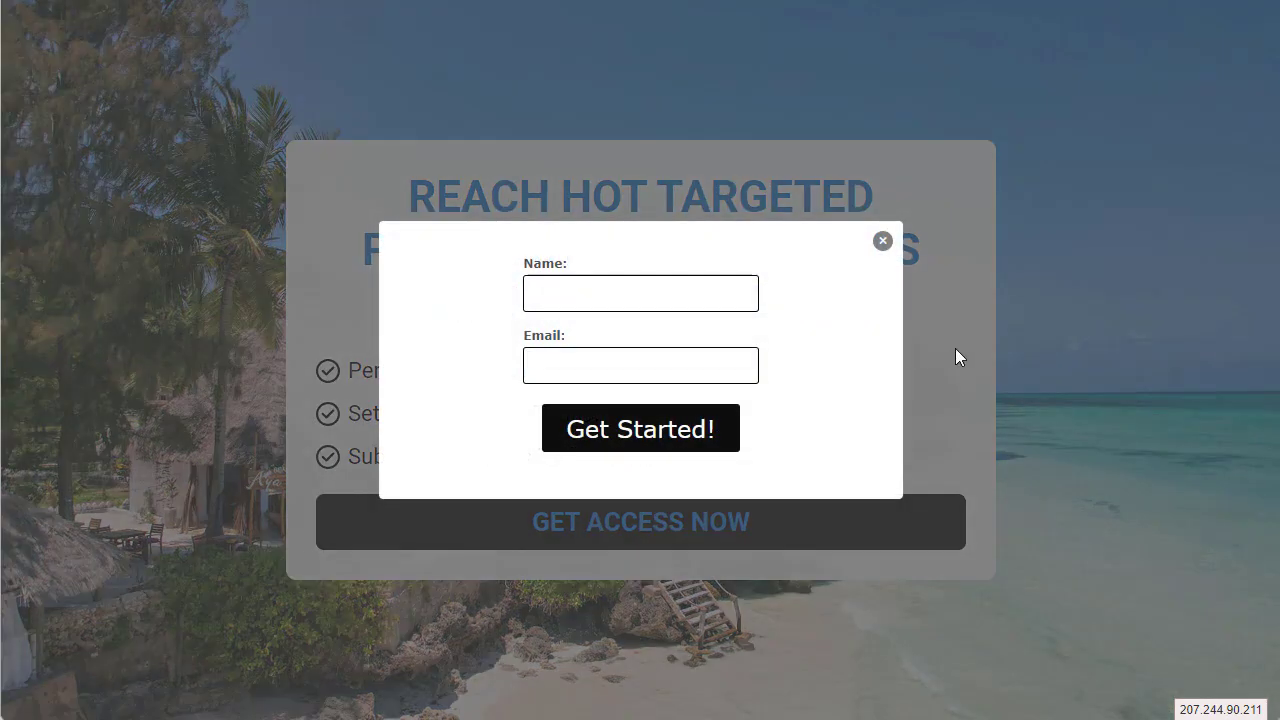
click(883, 241)
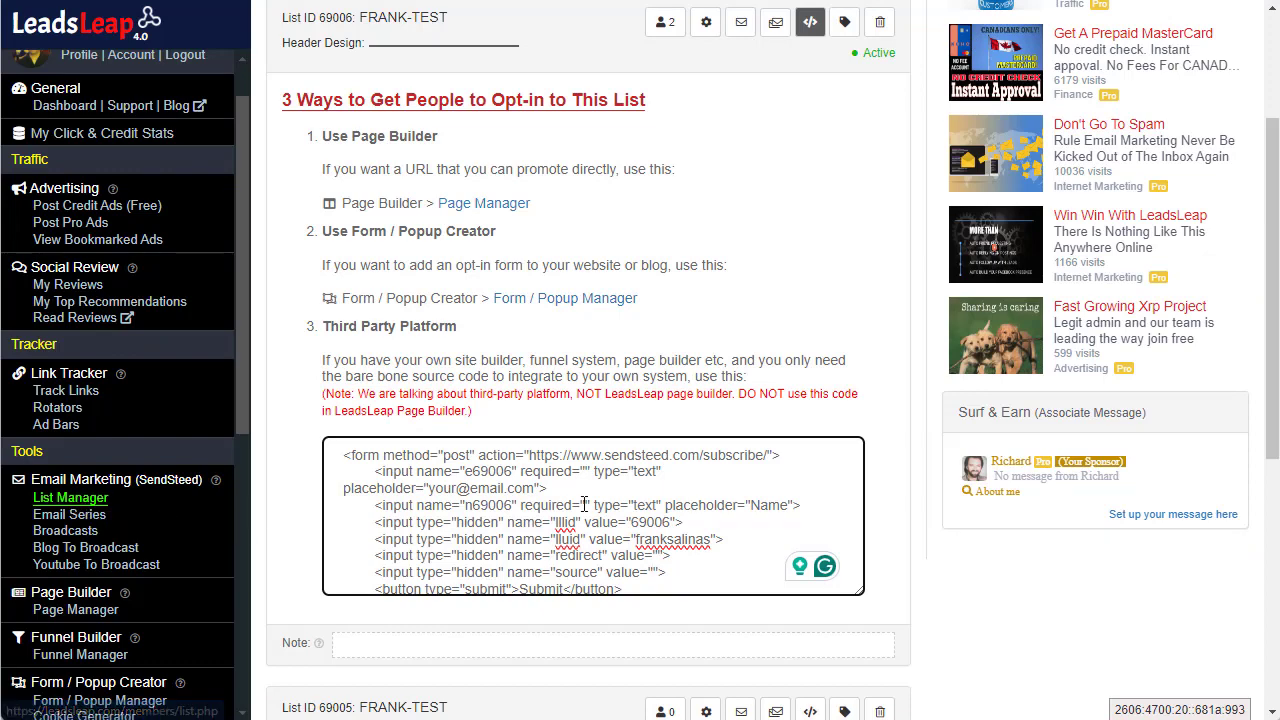
Show list 69006's opt-in code, enlarge the code box, and place the cursor in the redirect value.
click(89, 500)
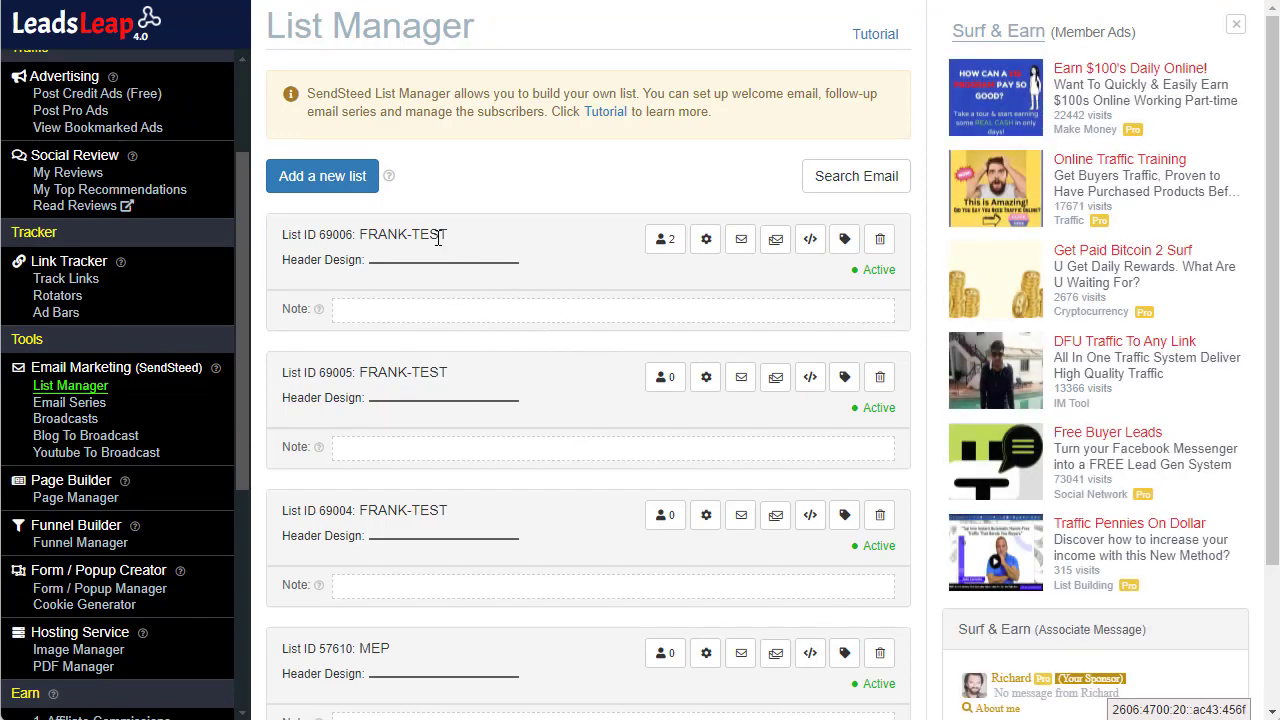
click(806, 251)
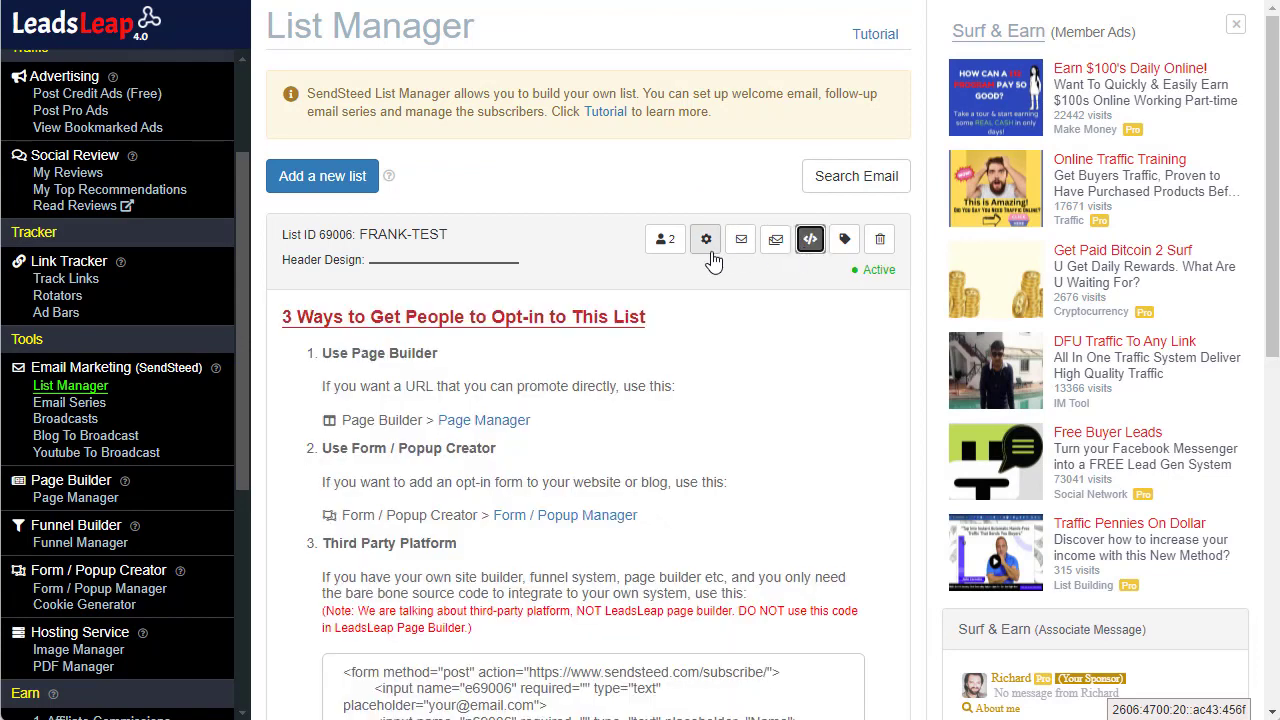
scroll(711, 257, down, 4)
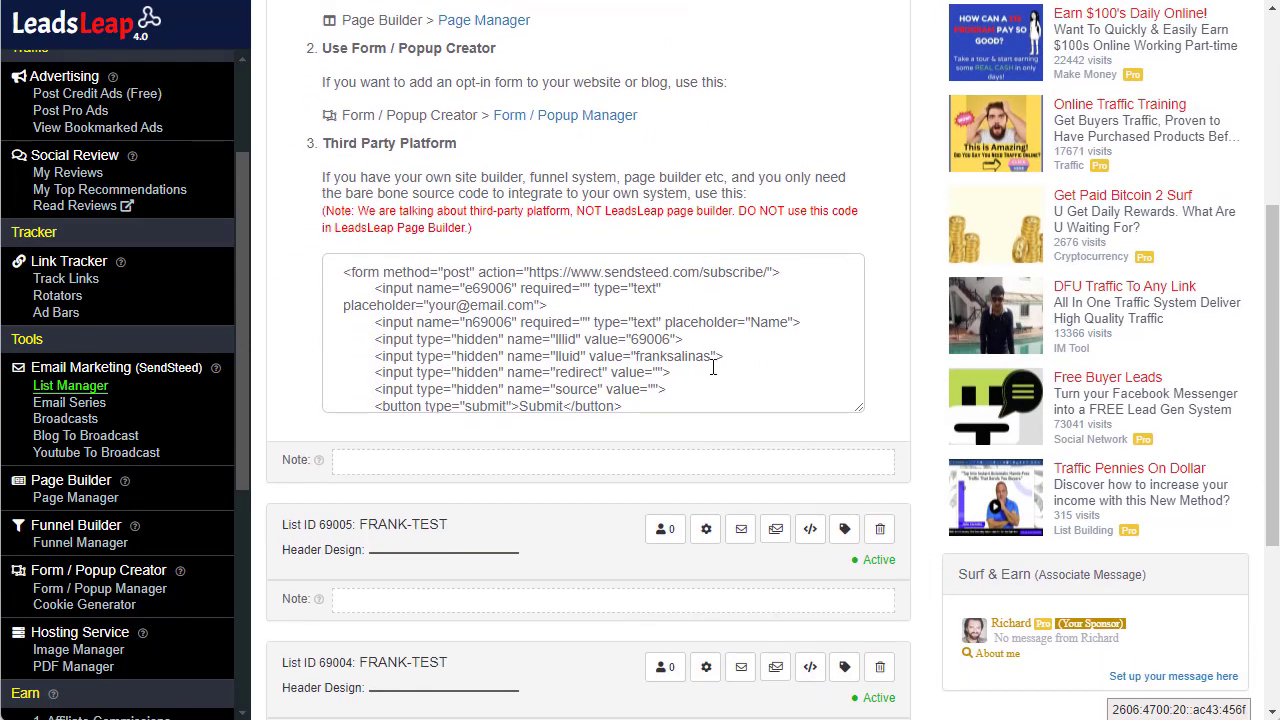
drag(855, 413, 878, 463)
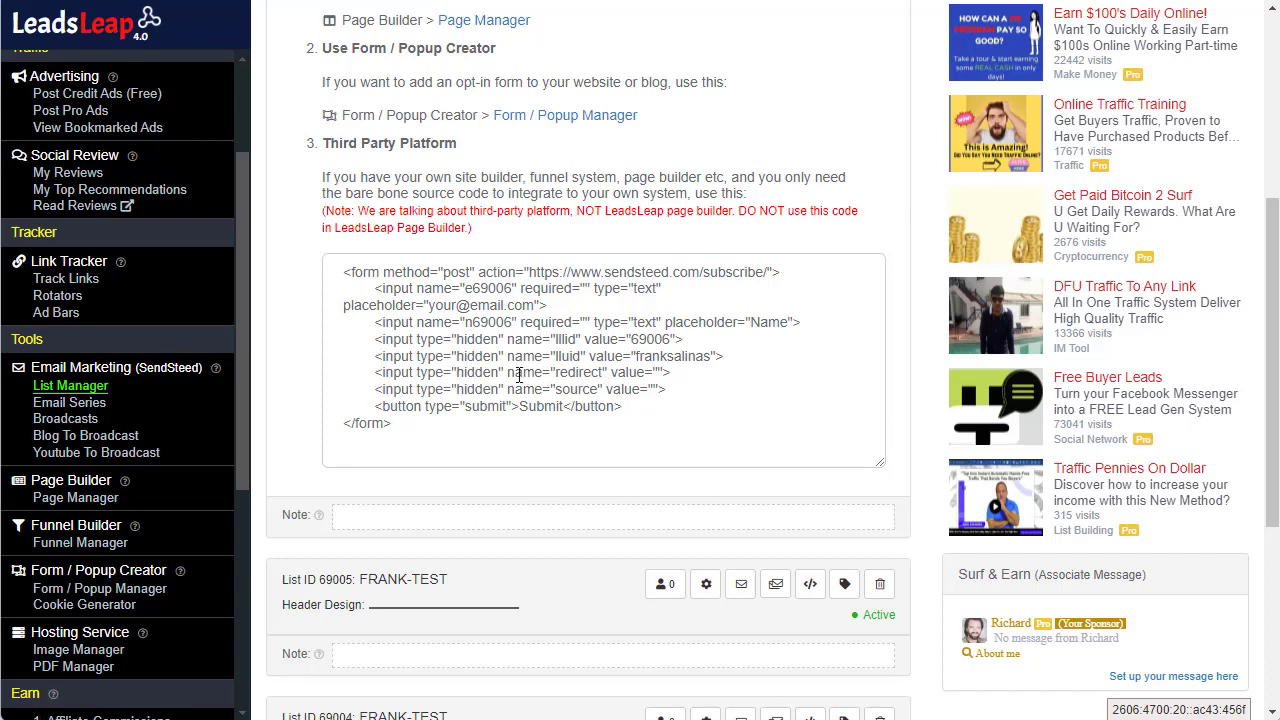
drag(548, 374, 610, 374)
click(625, 374)
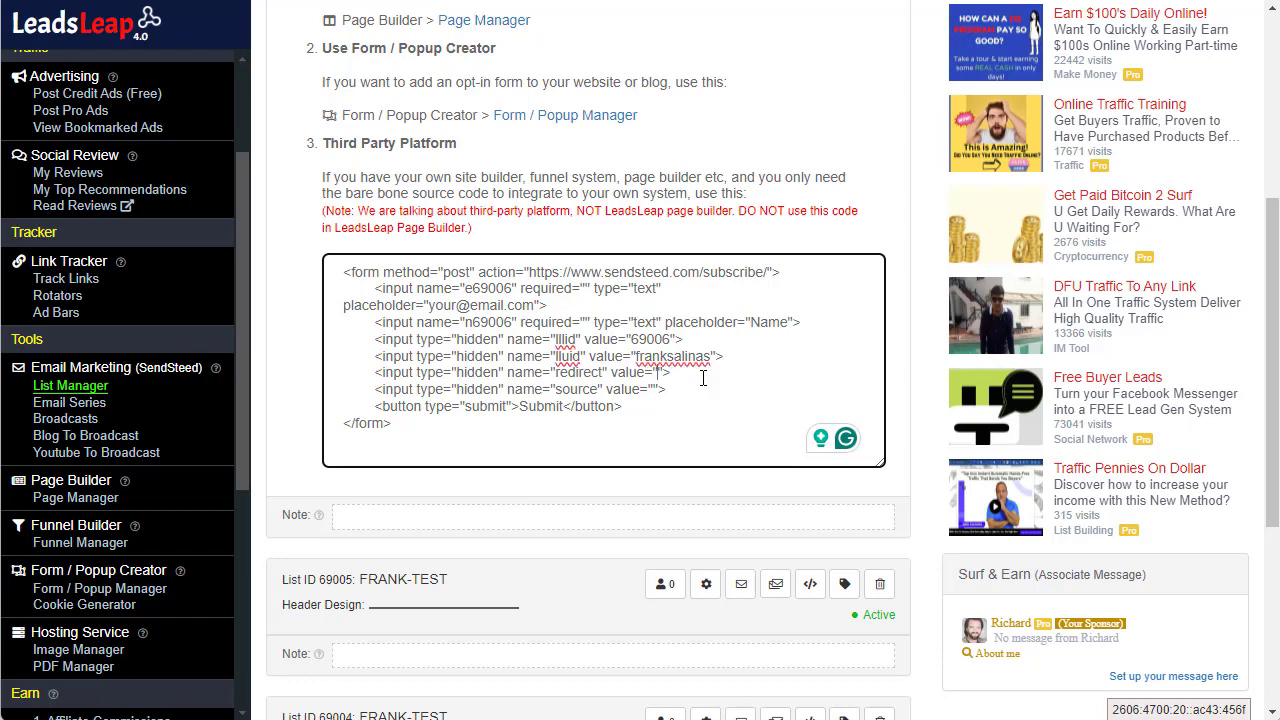
key(ctrl+plus)
key(ctrl+plus)
key(ctrl+plus)
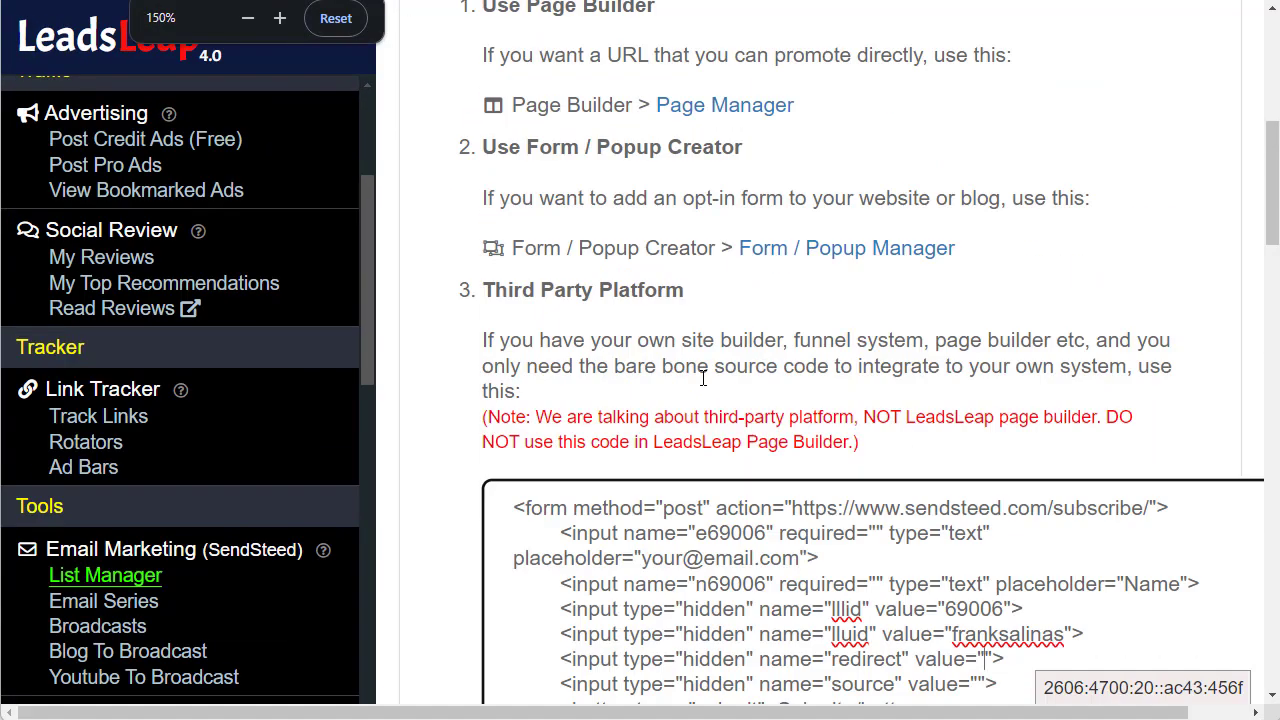
scroll(979, 445, down, 2)
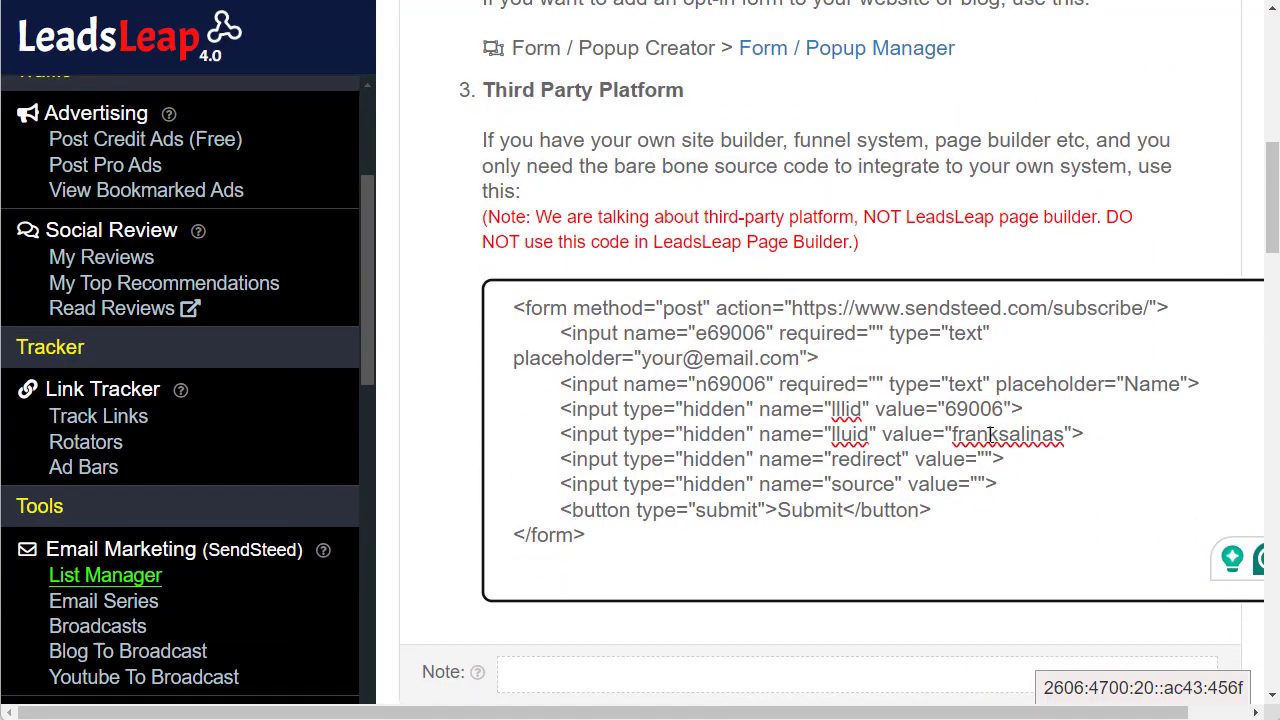
click(1000, 2)
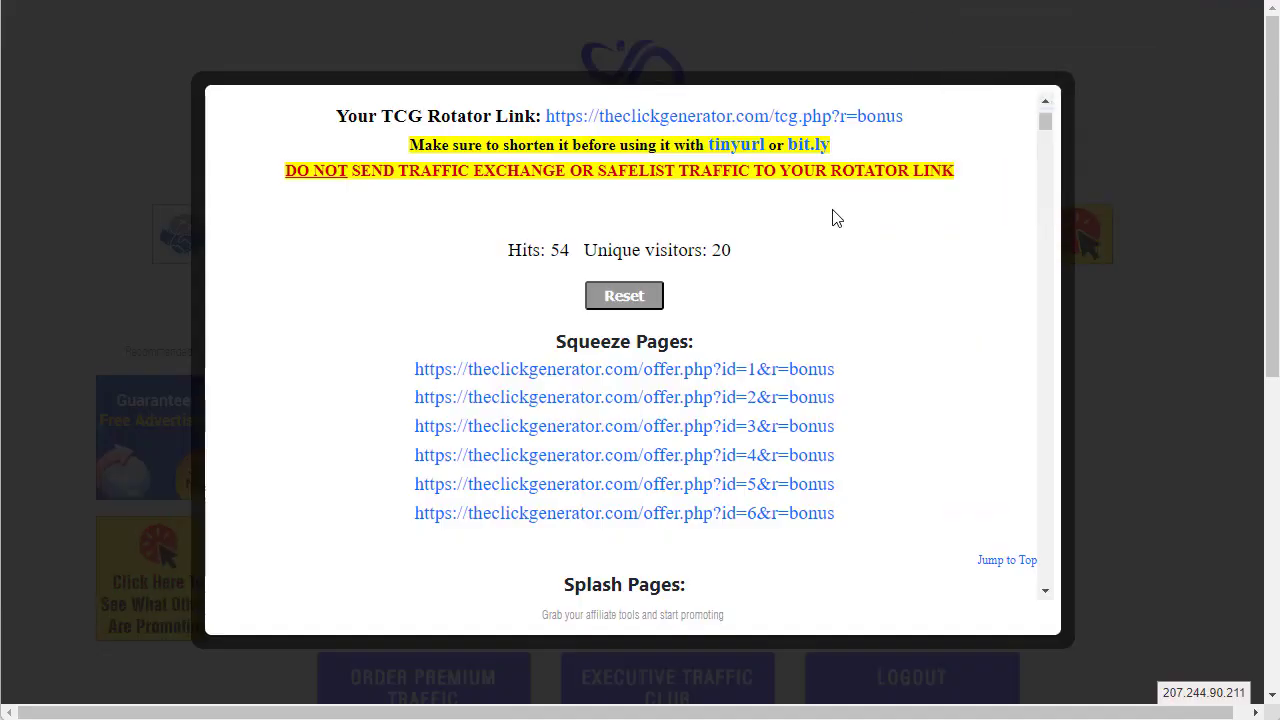
scroll(830, 240, up, 2)
drag(503, 247, 914, 257)
key(ctrl+c)
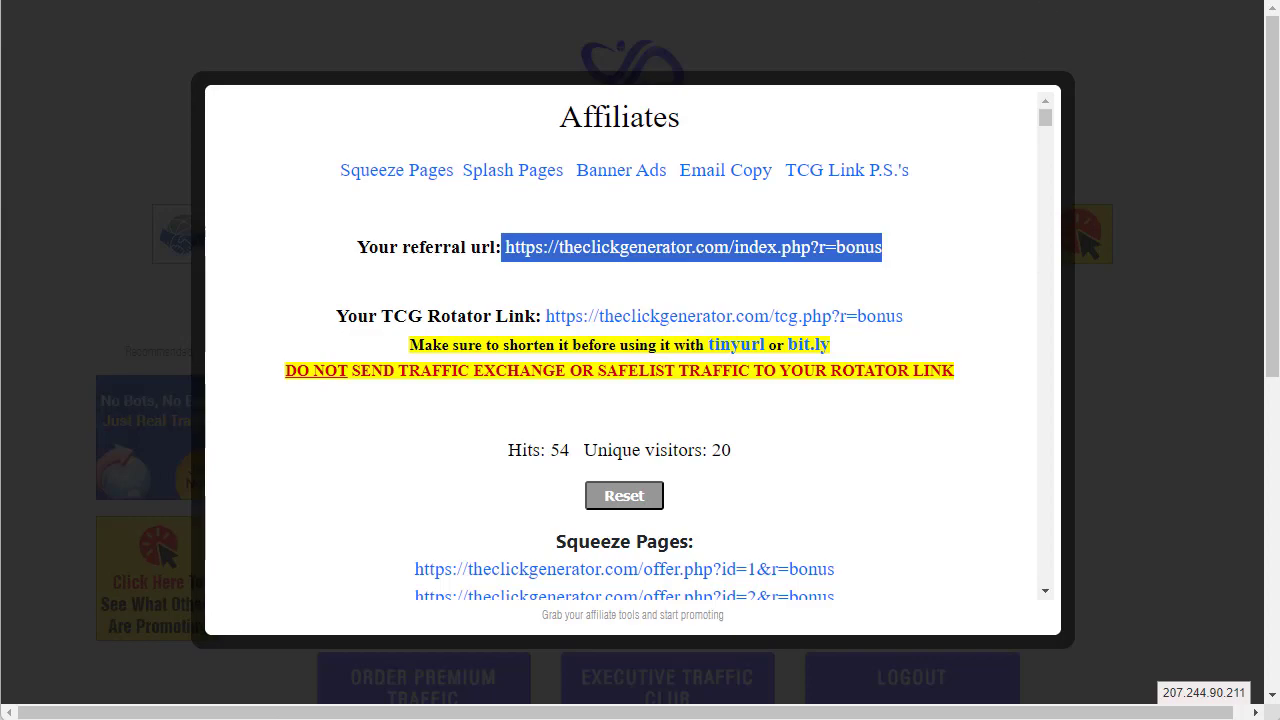
key(alt+Tab)
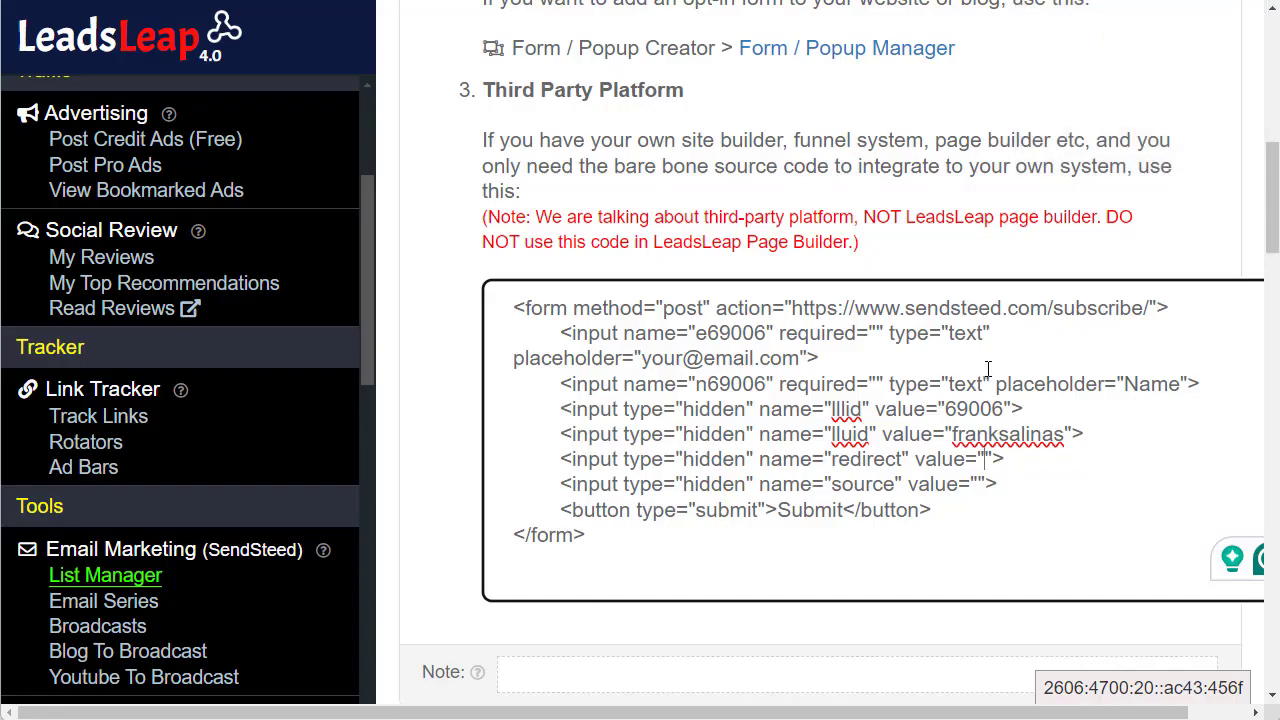
right_click(985, 455)
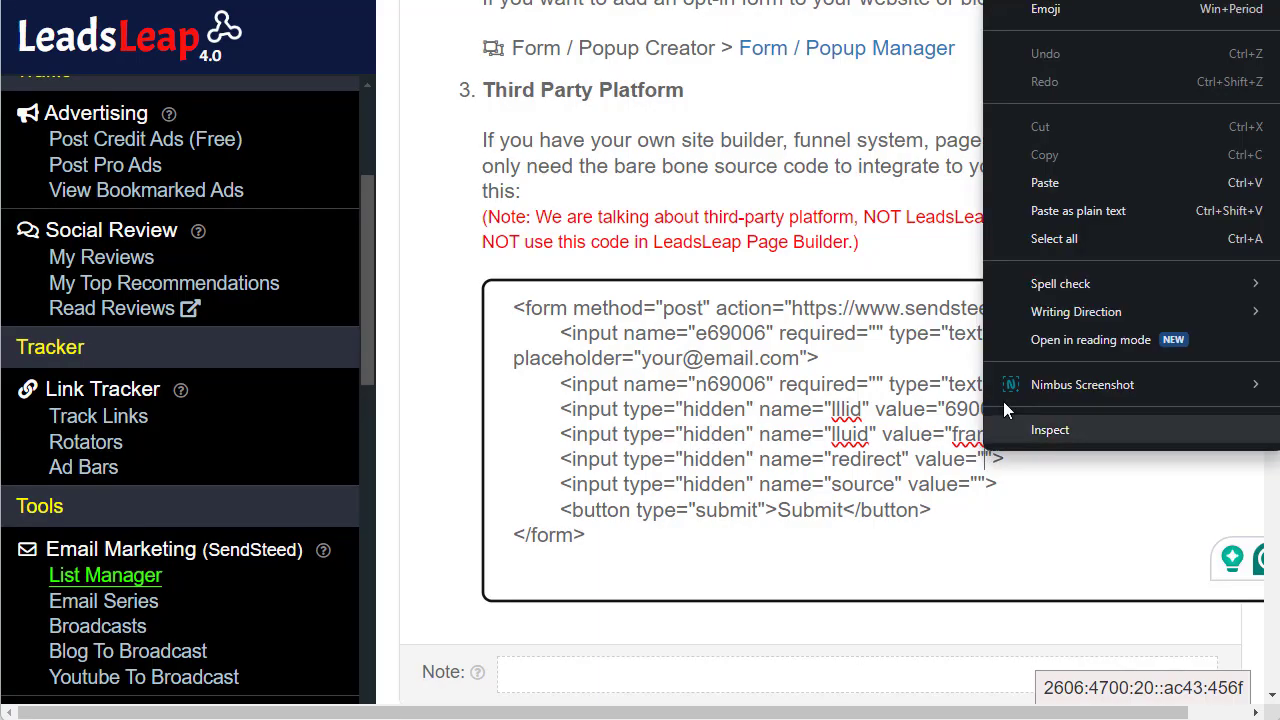
click(1068, 185)
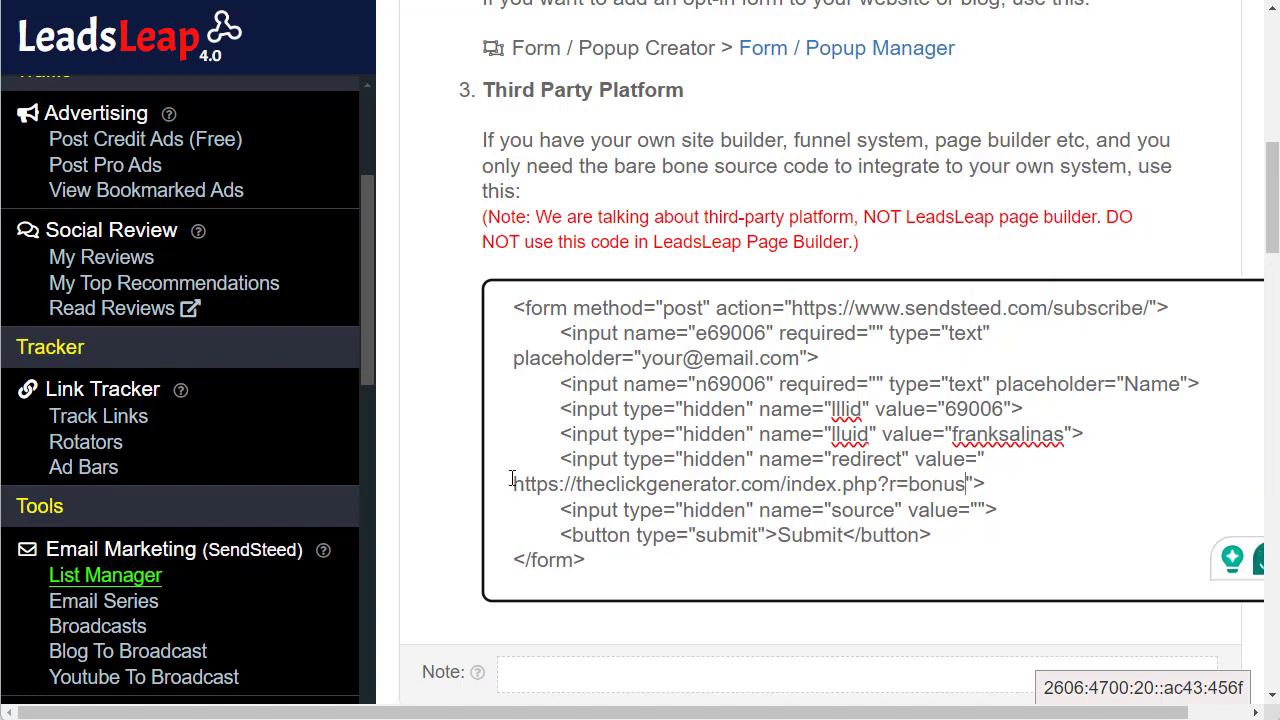
key(BackSpace)
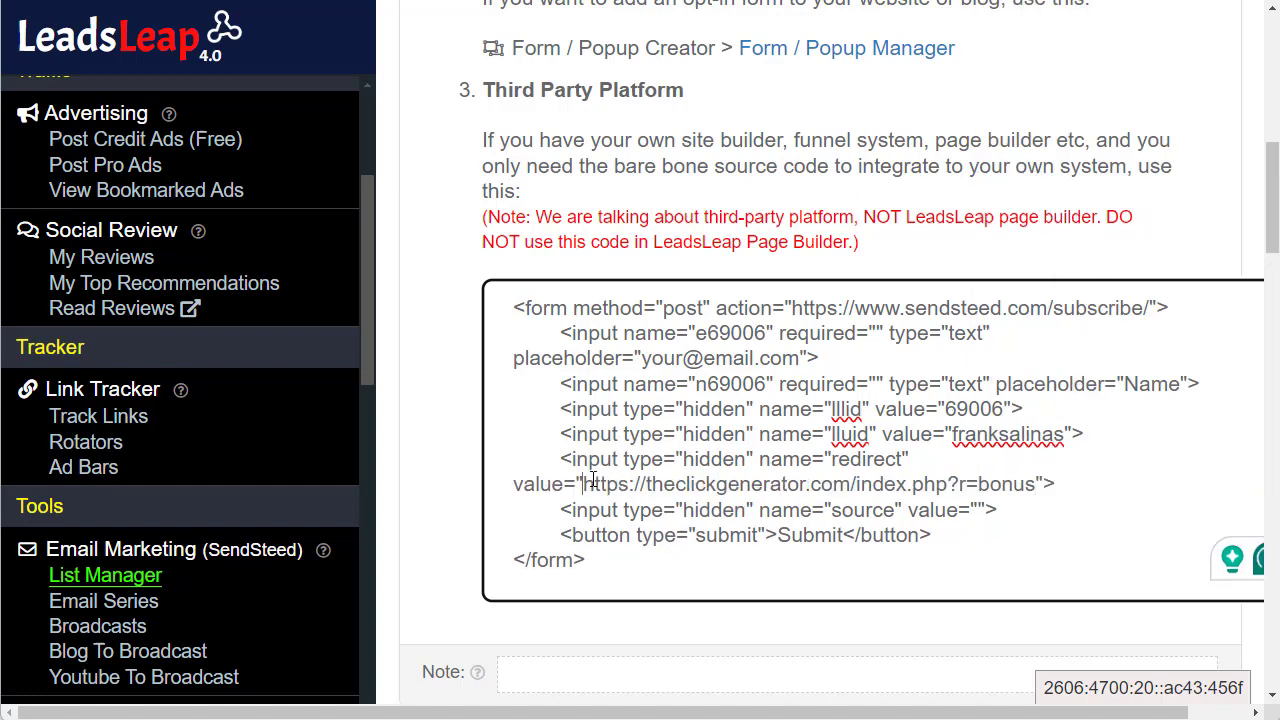
Set the form's source value to TSG SQUEEZE PAGE and change the button text to 'Sounds Good!'.
scroll(712, 437, down, 1)
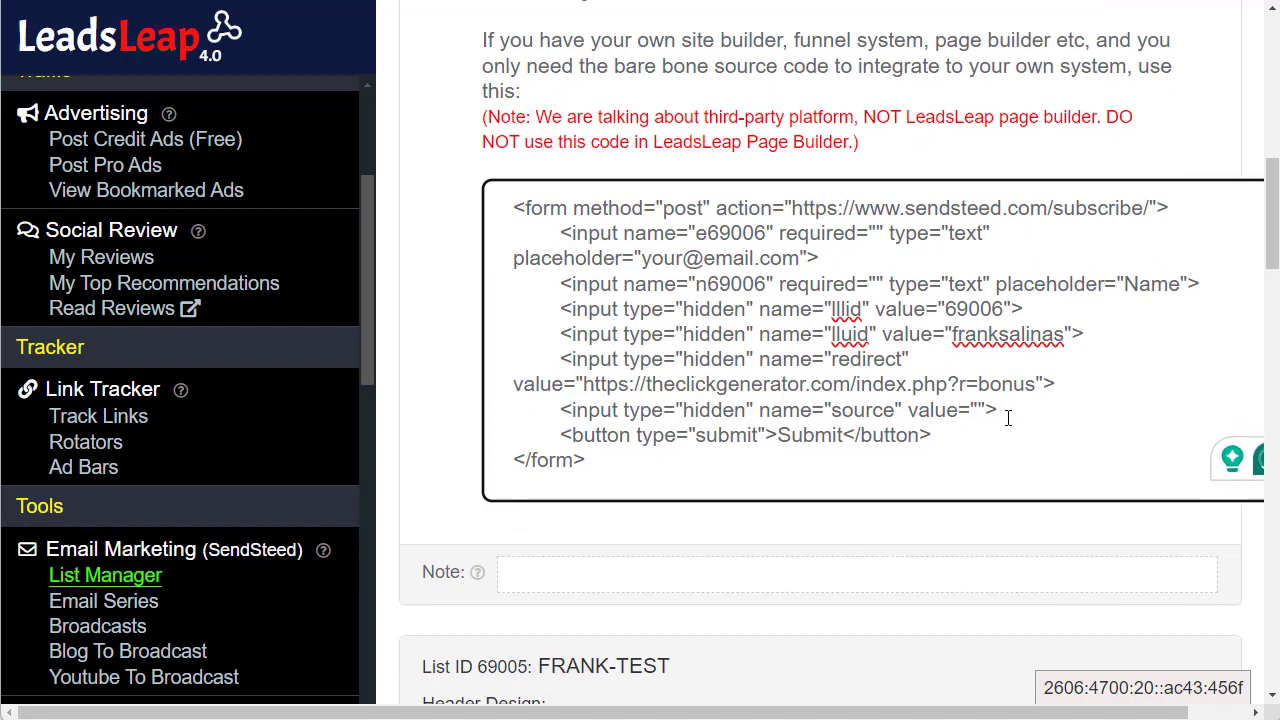
text(TSG SQ)
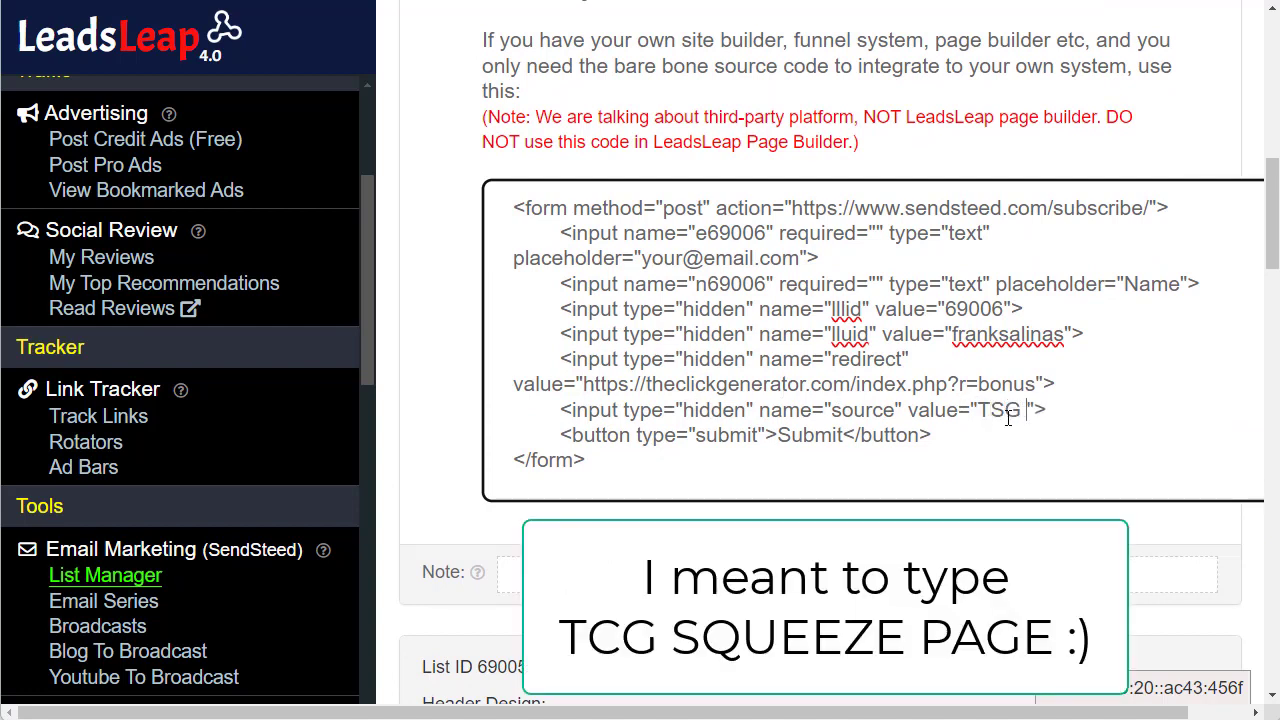
text(UEEZE PO)
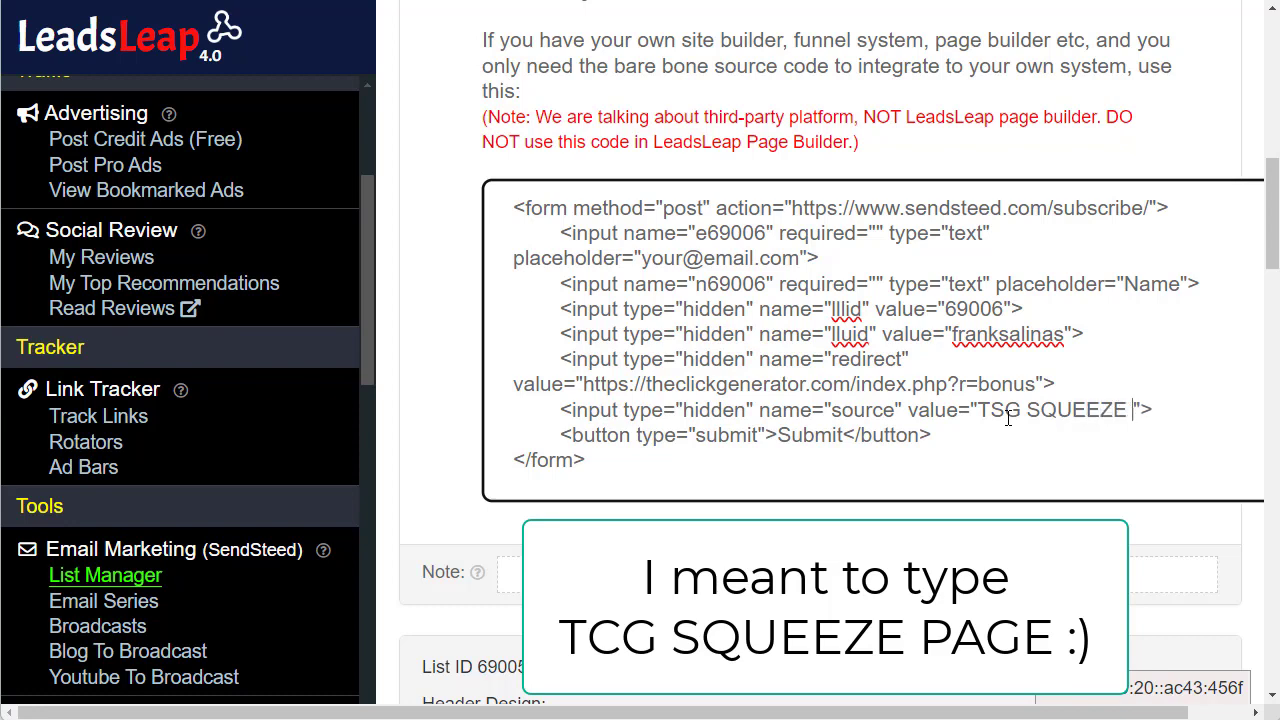
key(BackSpace)
text(AGE)
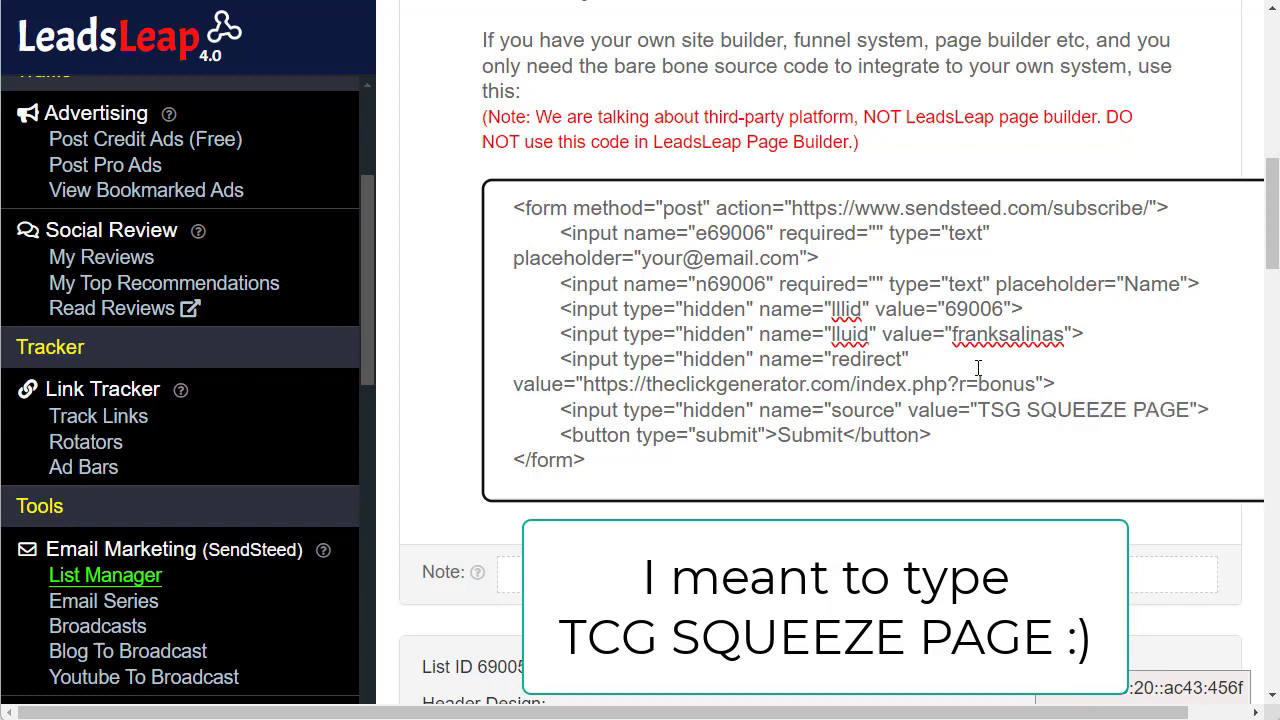
double_click(818, 435)
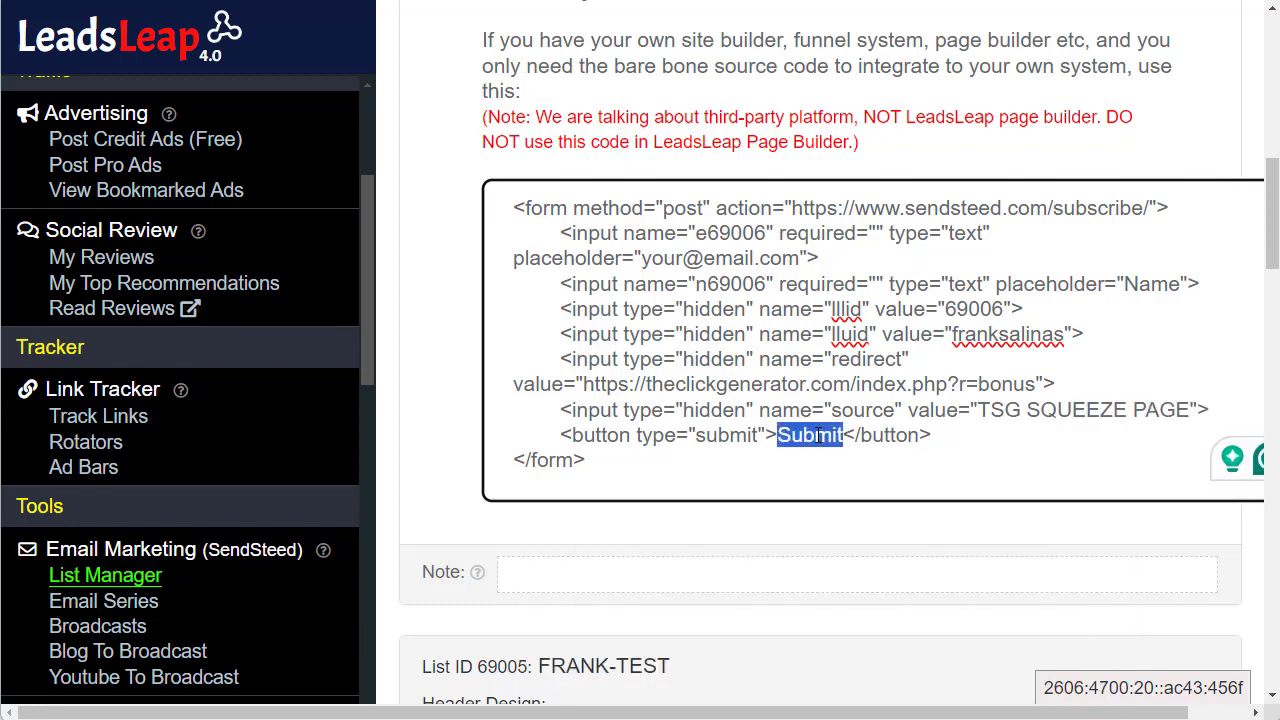
text(Sounds Goo)
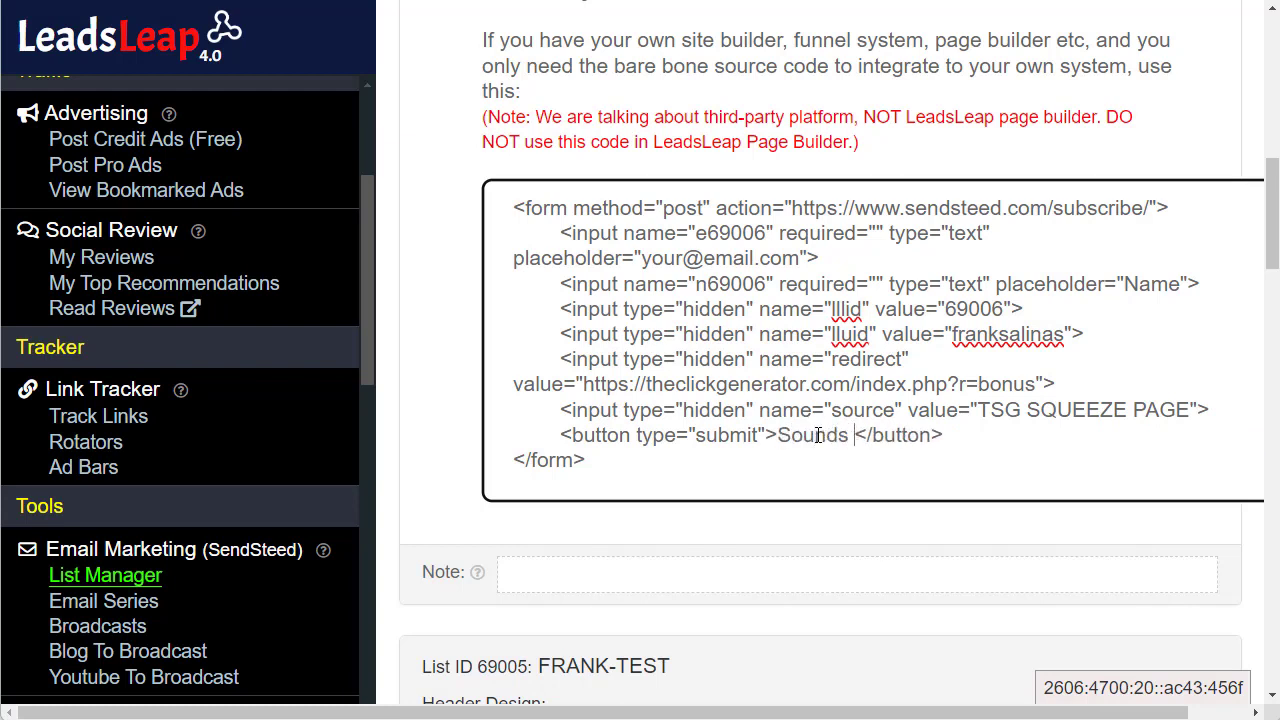
text(d!)
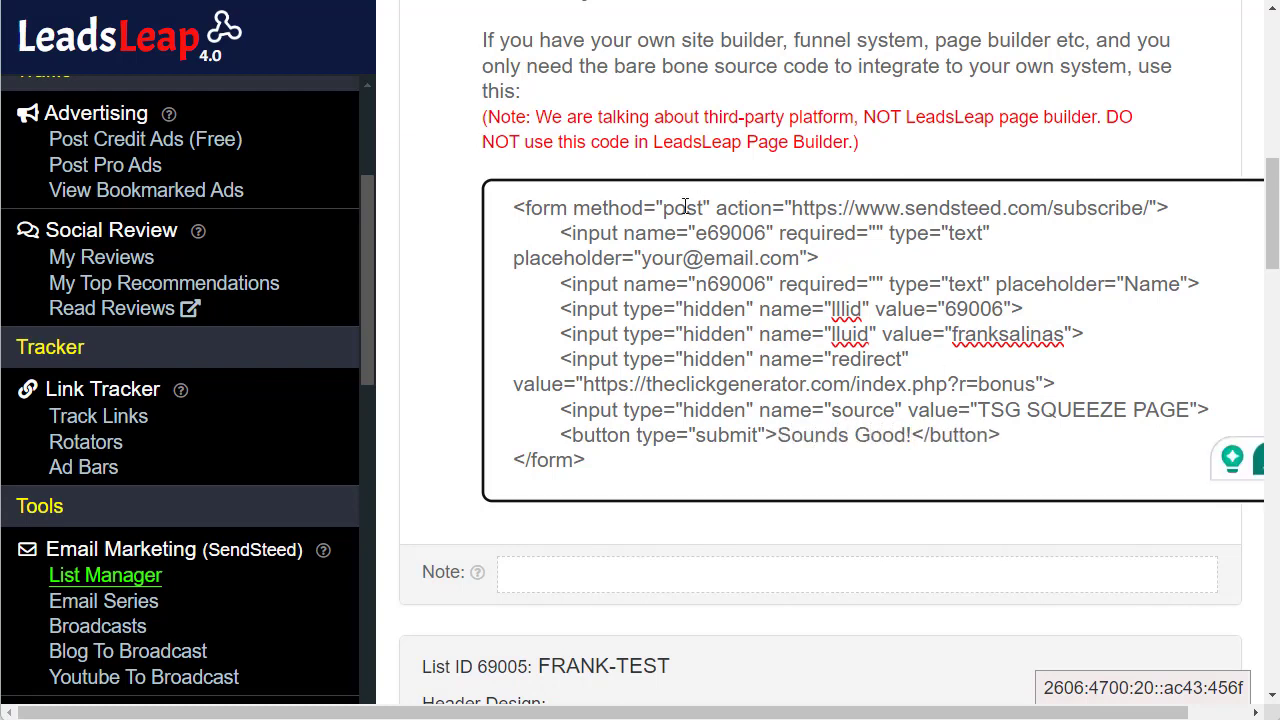
Select all of the LeadsLeap form code and copy it.
drag(608, 457, 505, 200)
right_click(715, 405)
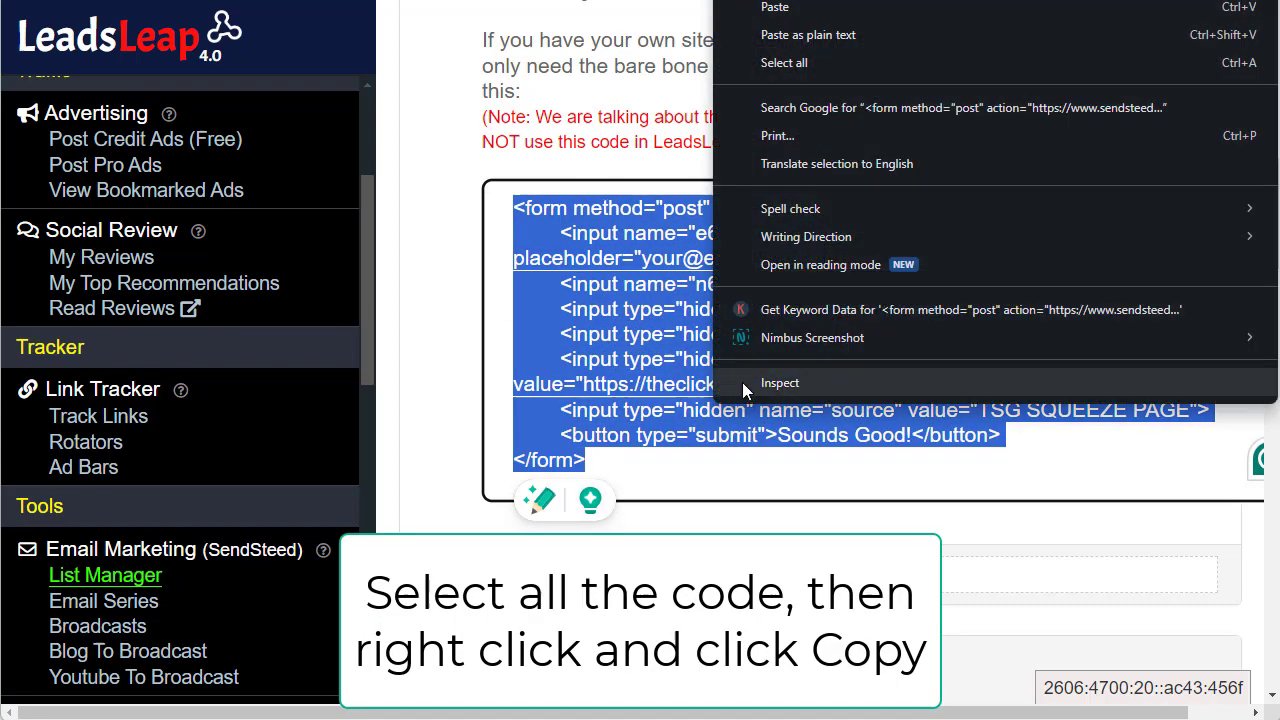
click(997, 30)
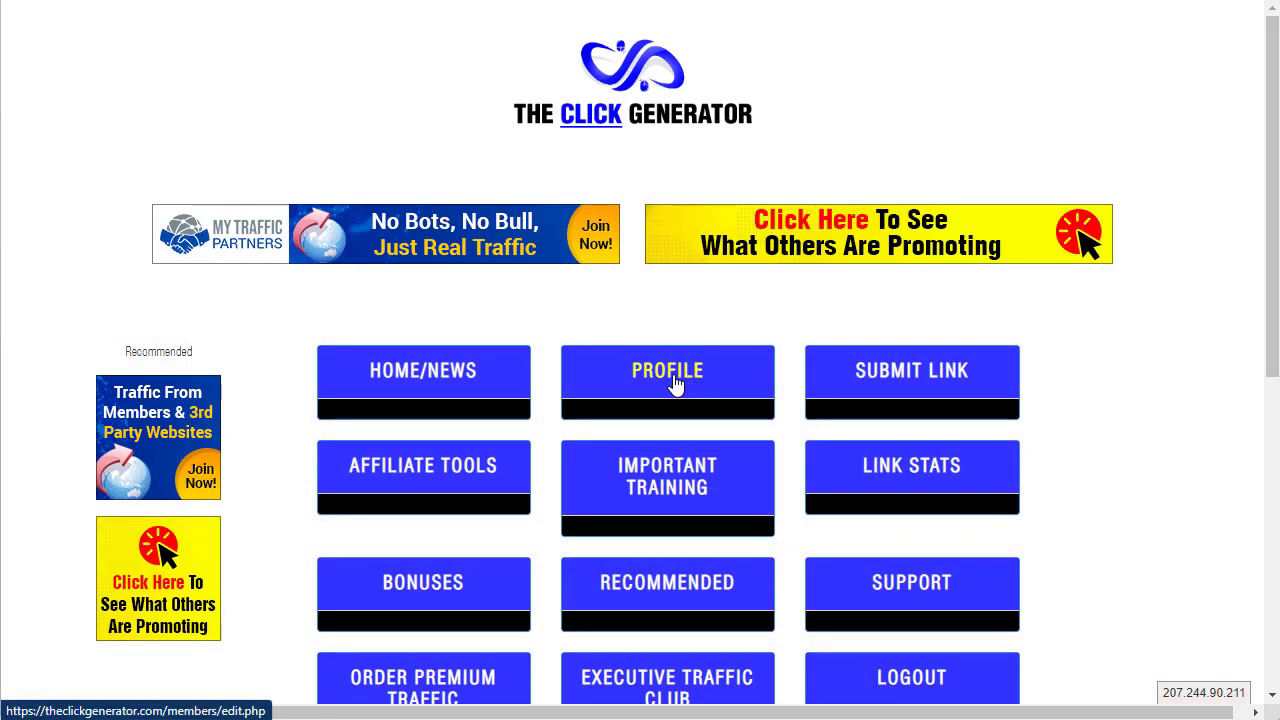
Swap the AWeber snippet in the profile's autoresponder box for the pasted SendSteed form code, then Update.
click(686, 383)
scroll(757, 357, down, 3)
click(646, 357)
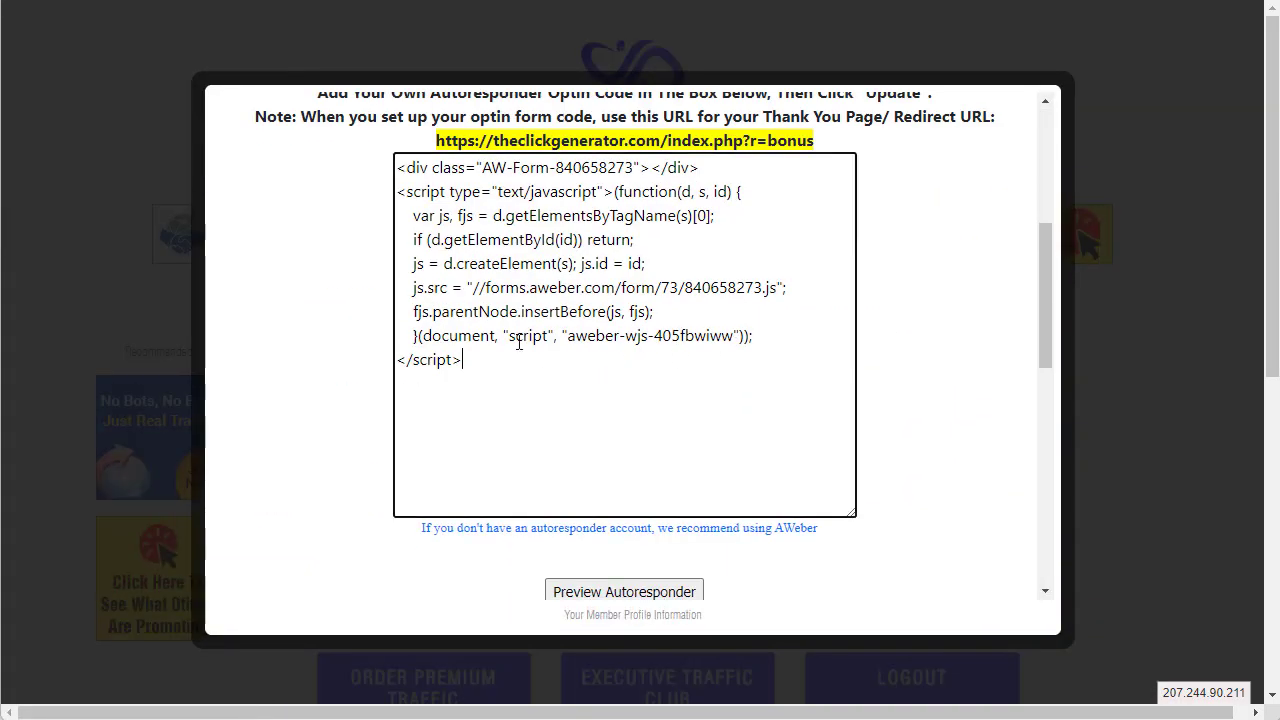
drag(460, 360, 400, 167)
key(BackSpace)
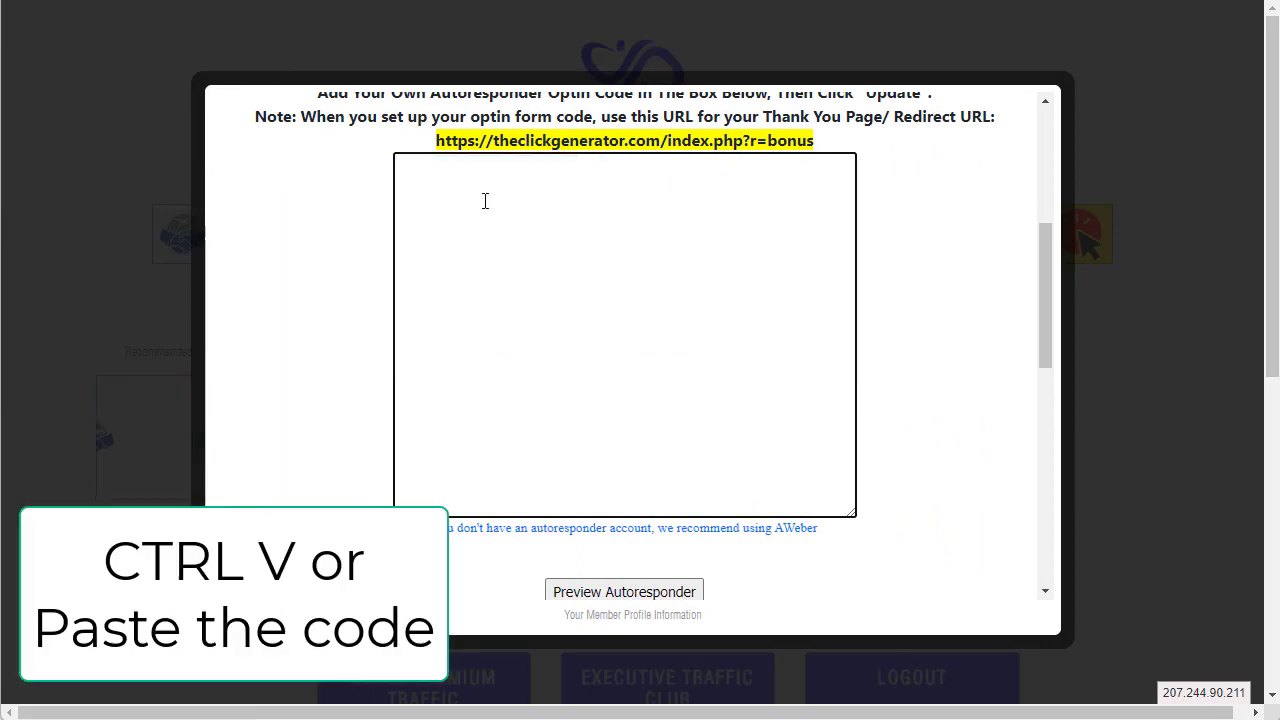
key(ctrl+v)
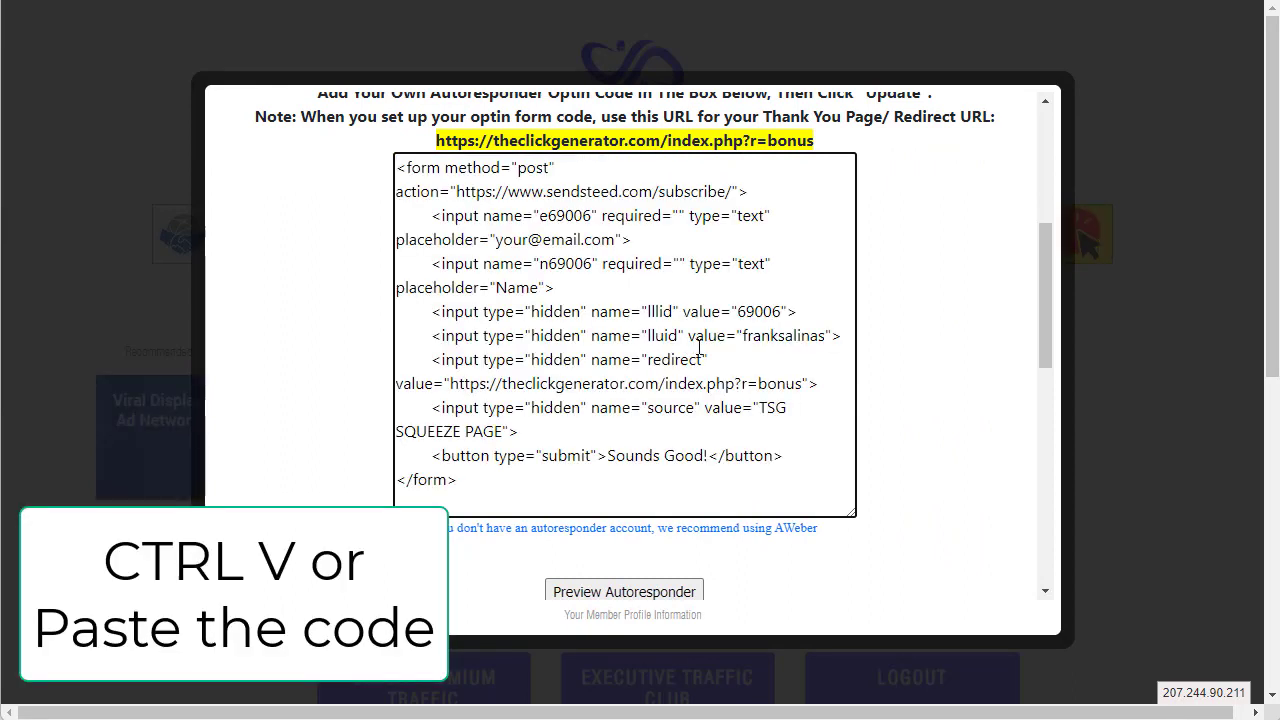
scroll(698, 346, down, 1)
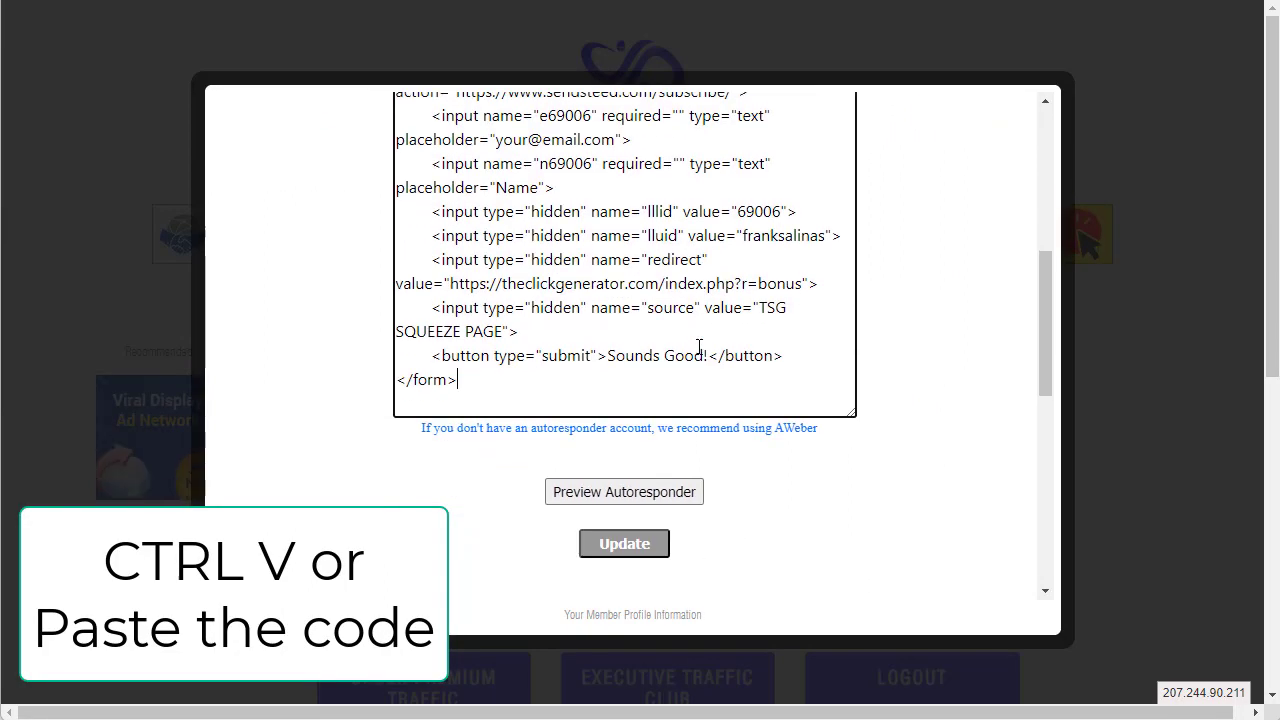
click(620, 543)
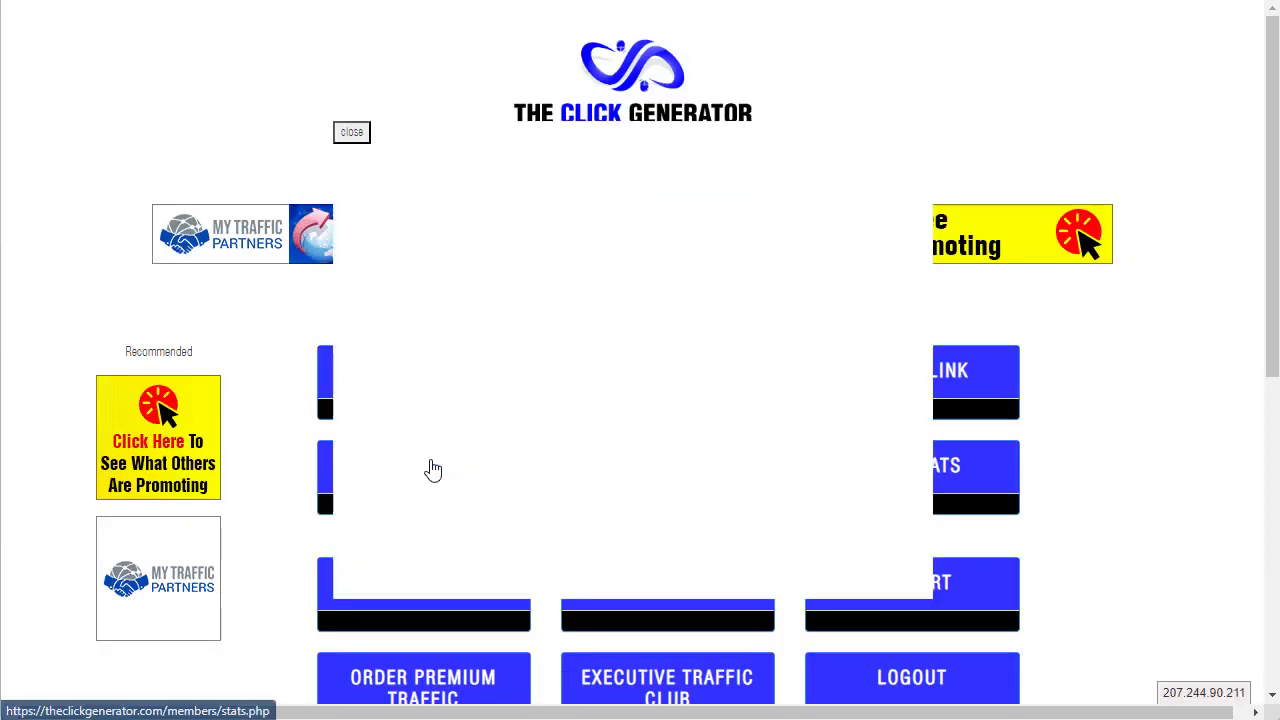
Preview squeeze page offer.php?id=3 and continue to its opt-in form.
scroll(732, 370, down, 2)
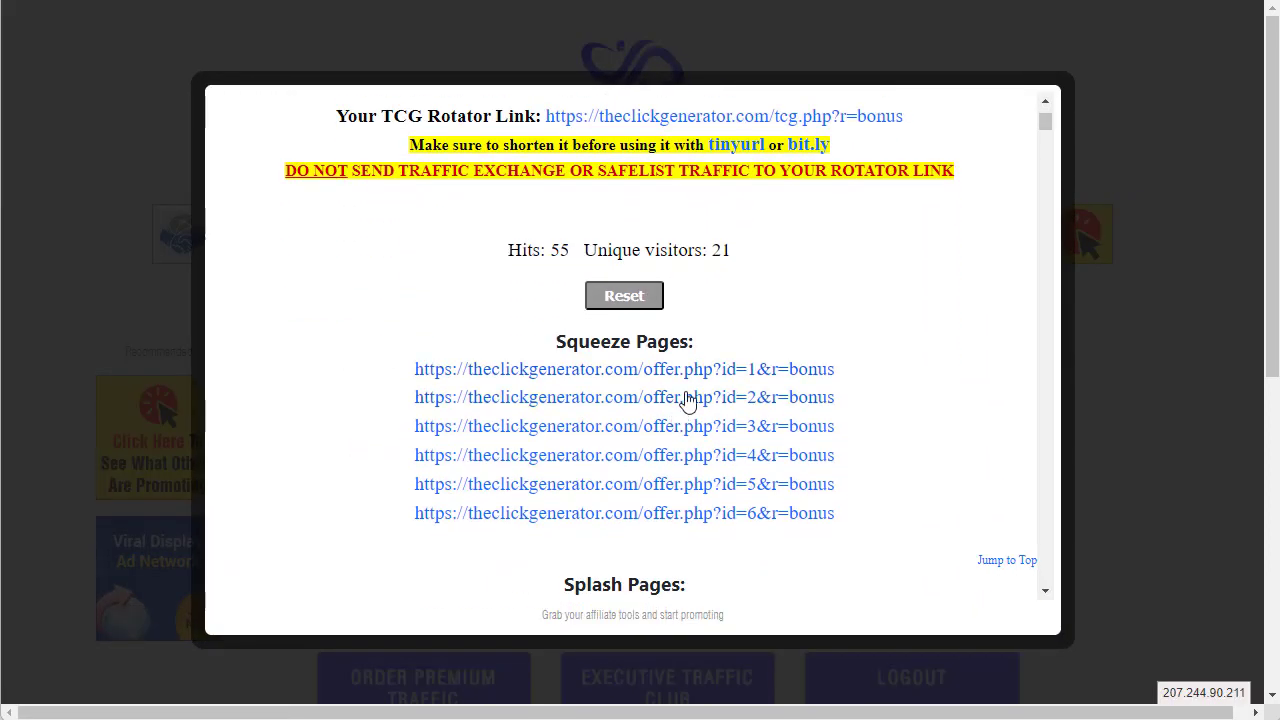
click(690, 437)
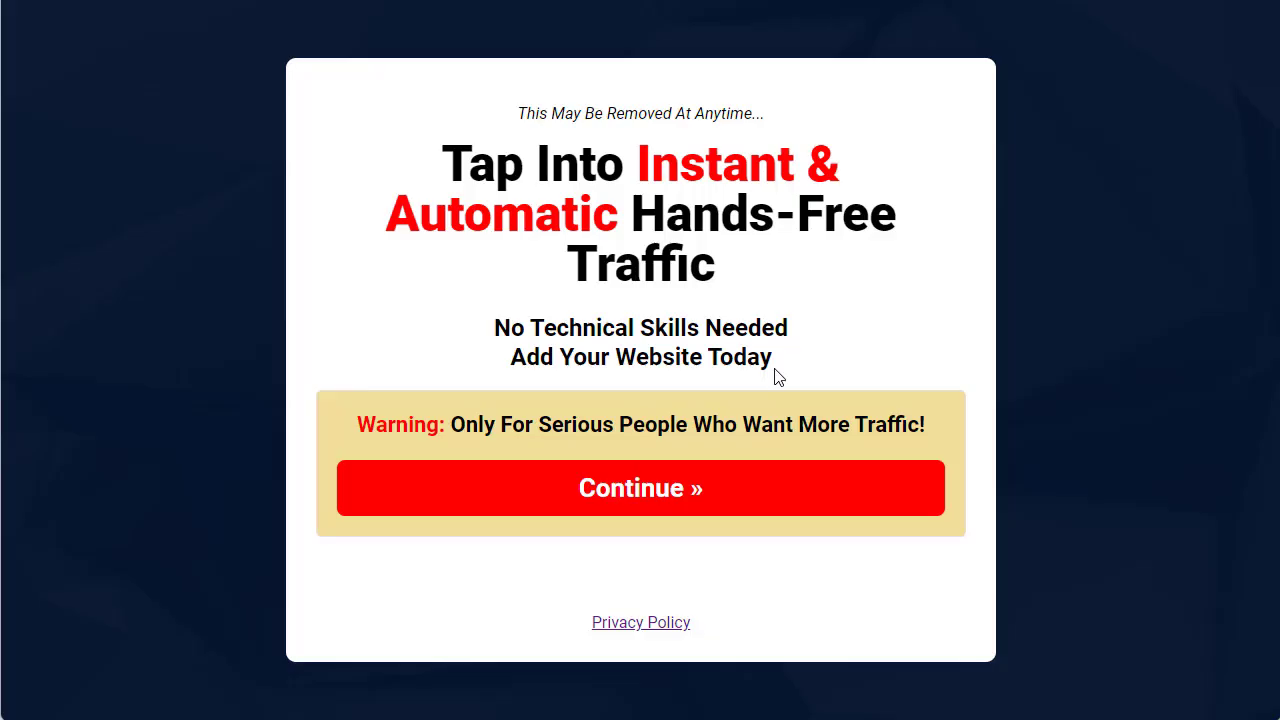
click(636, 490)
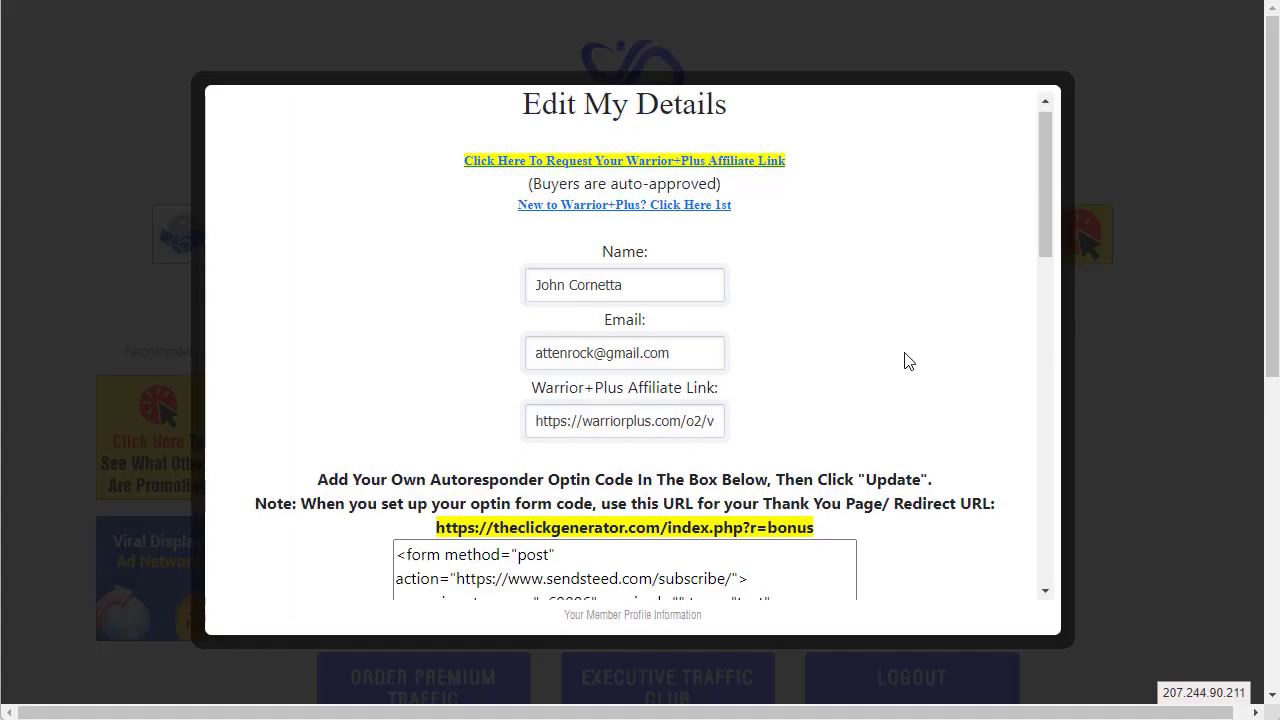
Select and delete all the code in the autoresponder optin box.
scroll(906, 360, down, 3)
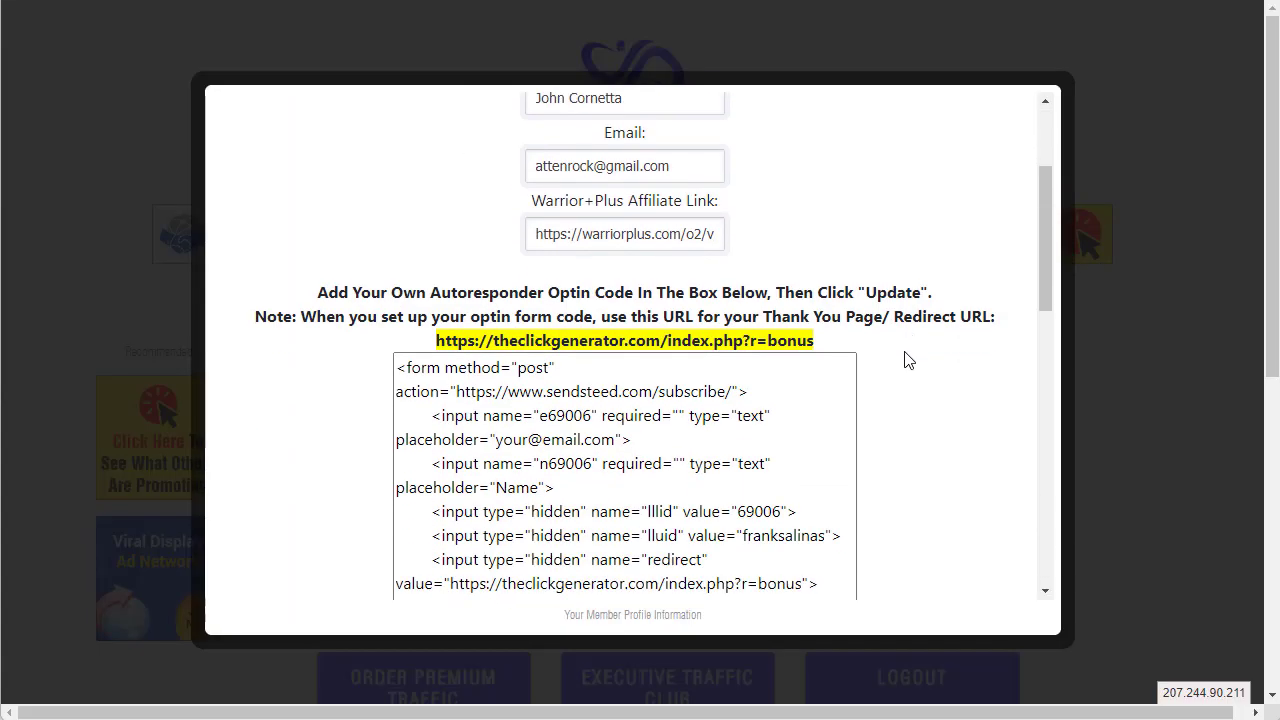
scroll(613, 425, down, 1)
drag(500, 471, 337, 168)
key(BackSpace)
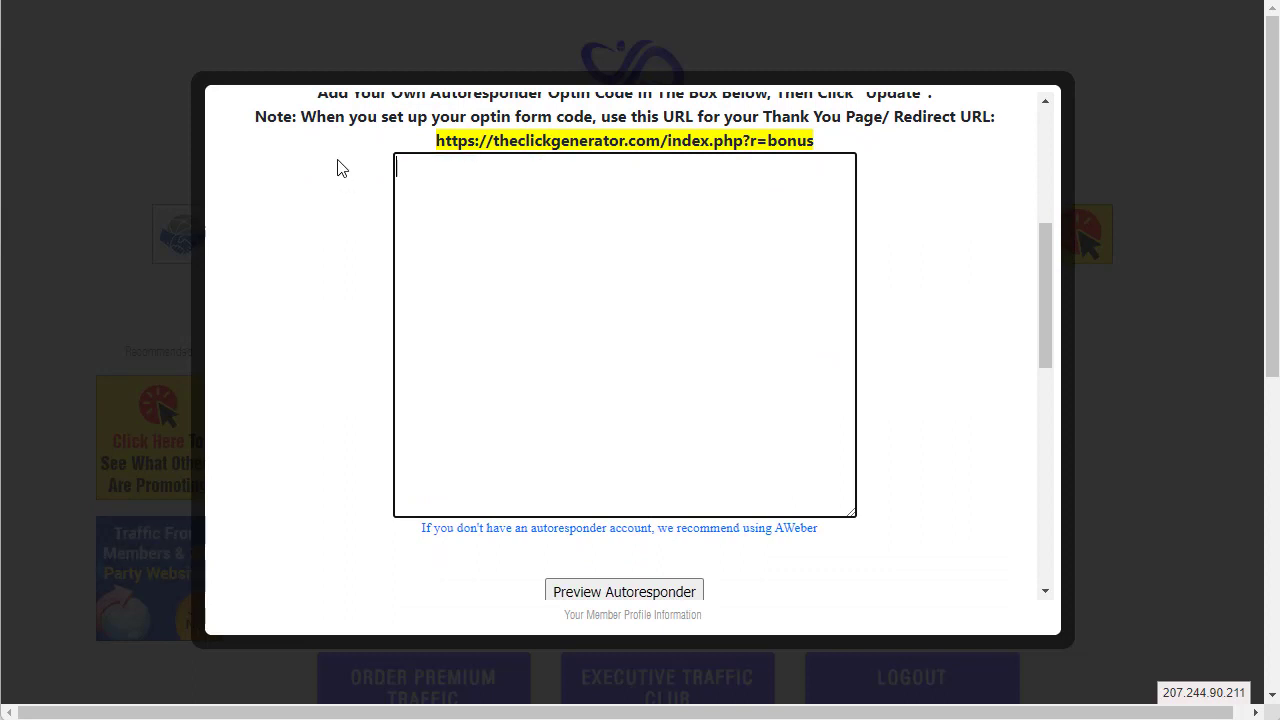
Highlight the Thank You Page/Redirect URL note and the yellow referral redirect URL.
scroll(338, 170, up, 1)
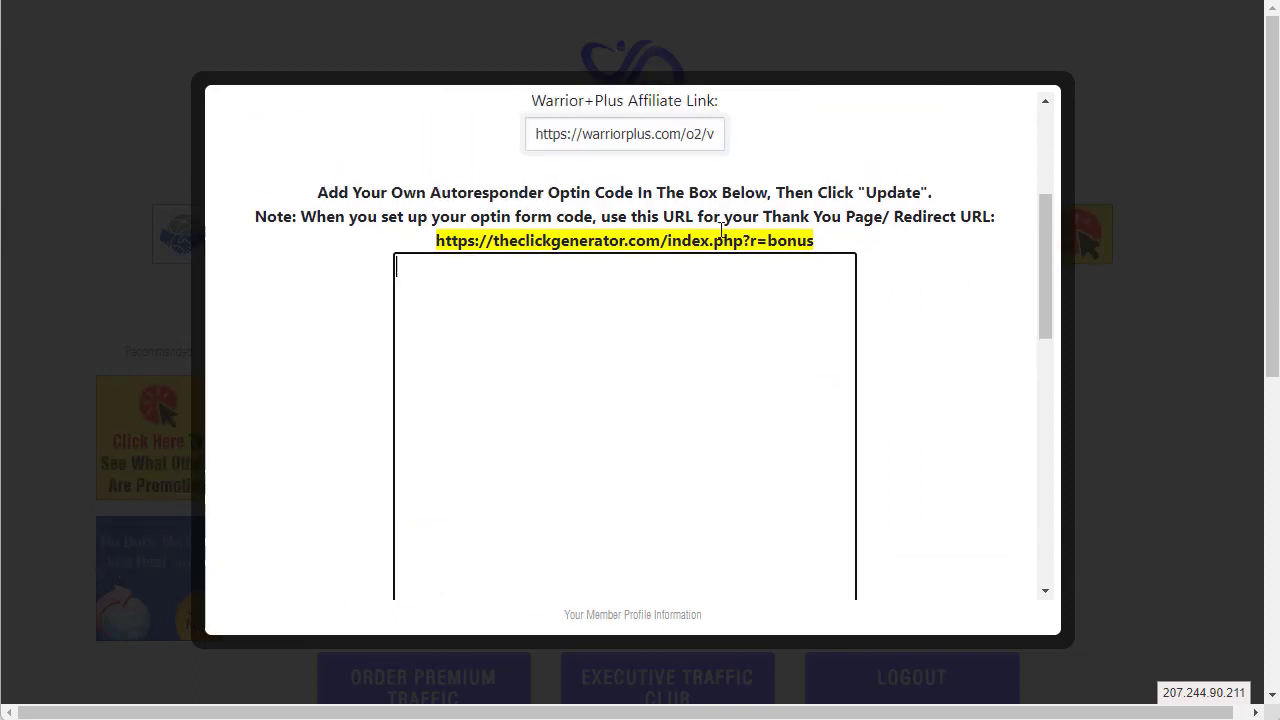
drag(764, 216, 985, 223)
click(898, 225)
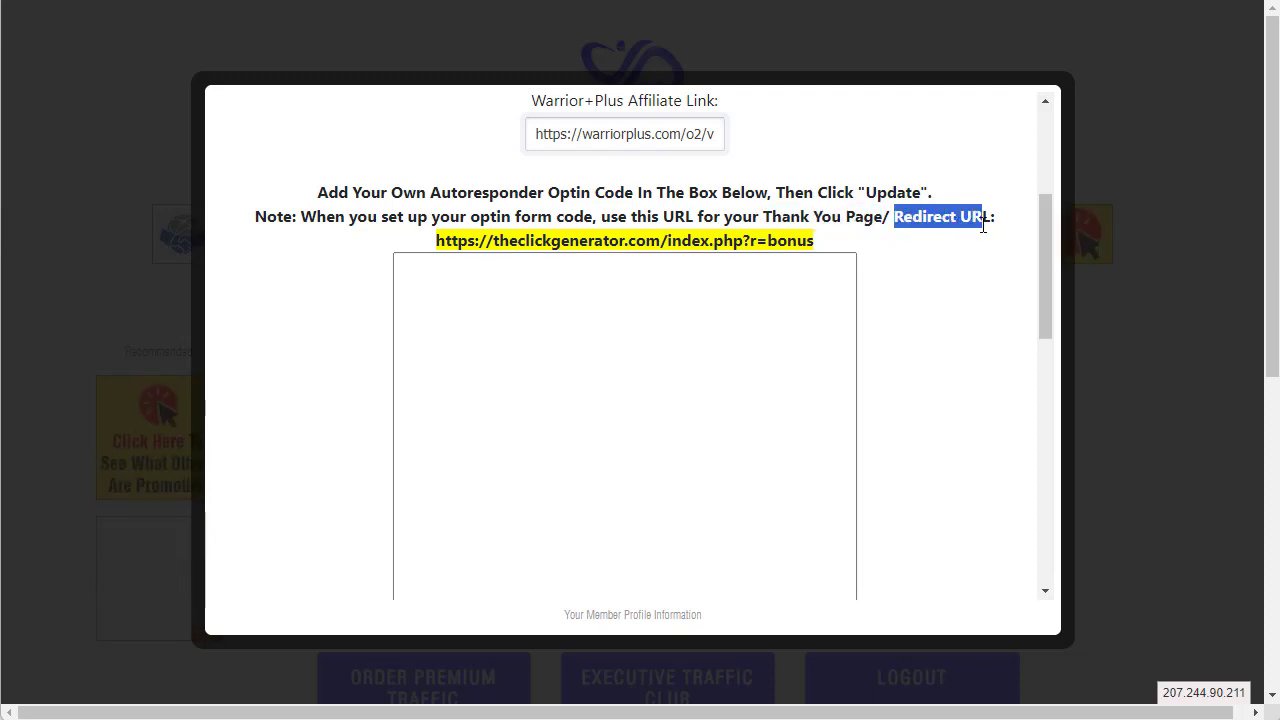
click(913, 243)
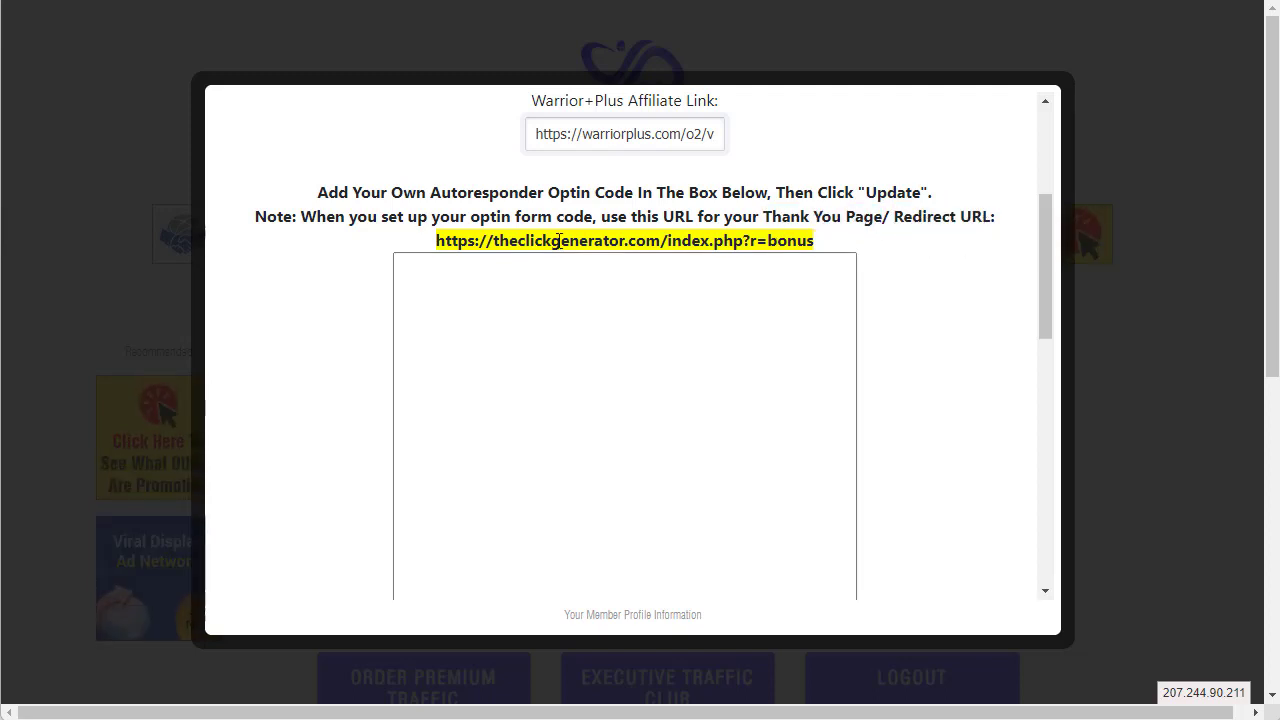
key(Tab)
drag(437, 234, 829, 251)
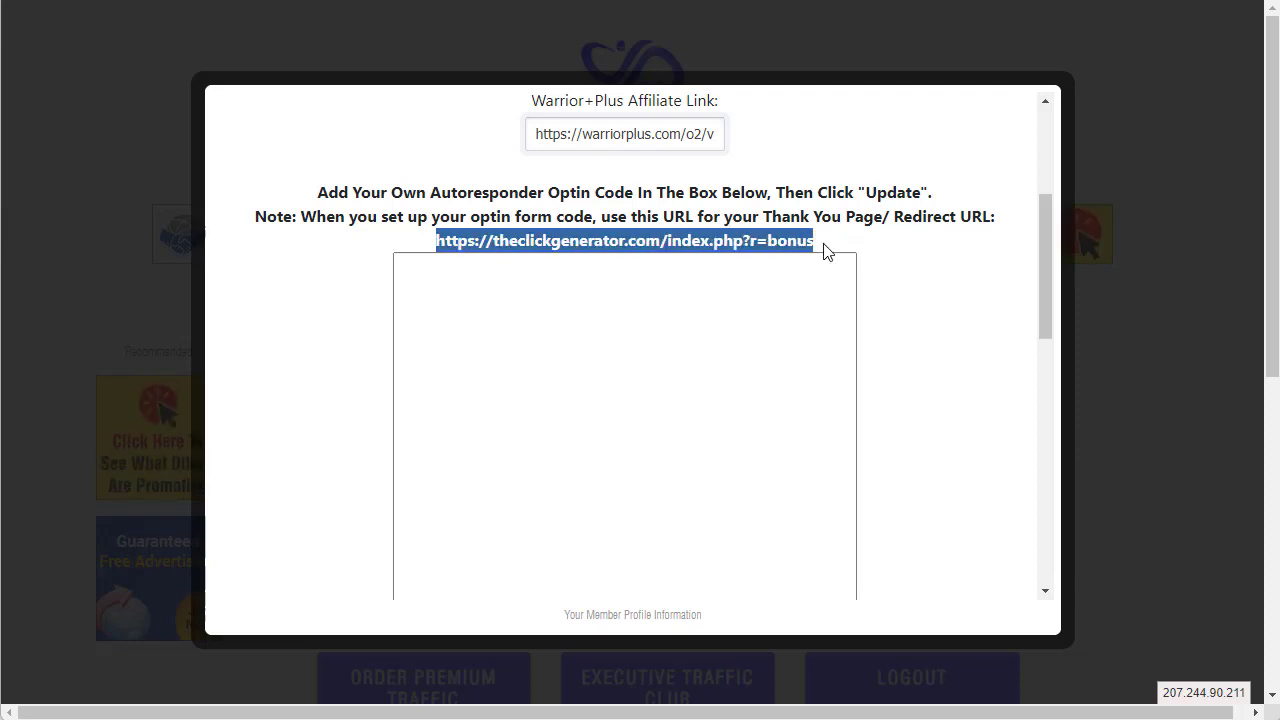
double_click(790, 240)
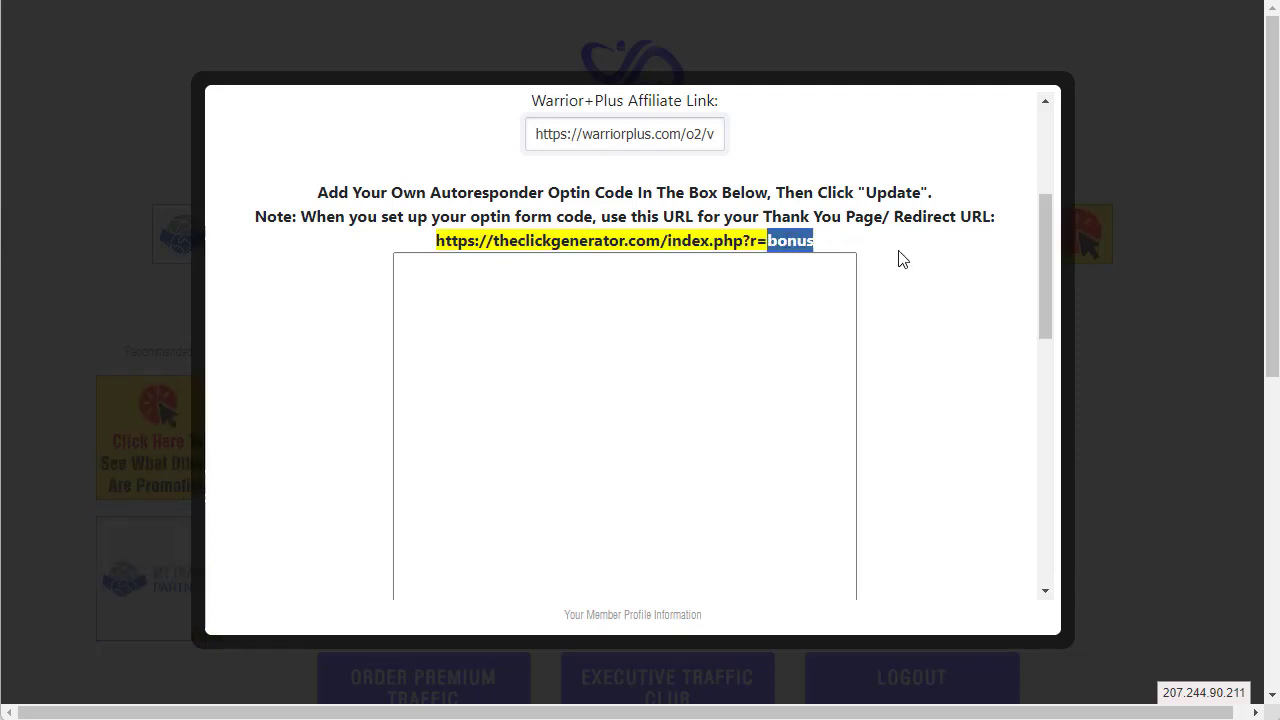
double_click(667, 240)
triple_click(667, 240)
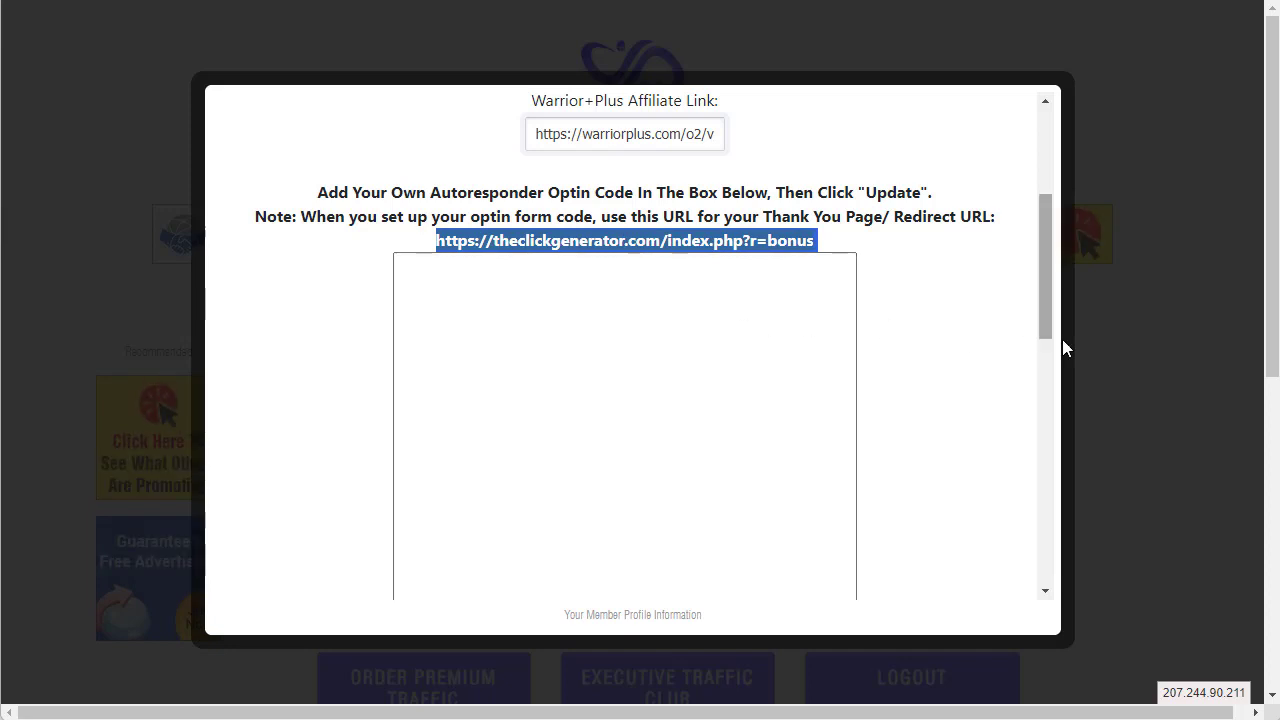
scroll(735, 410, down, 3)
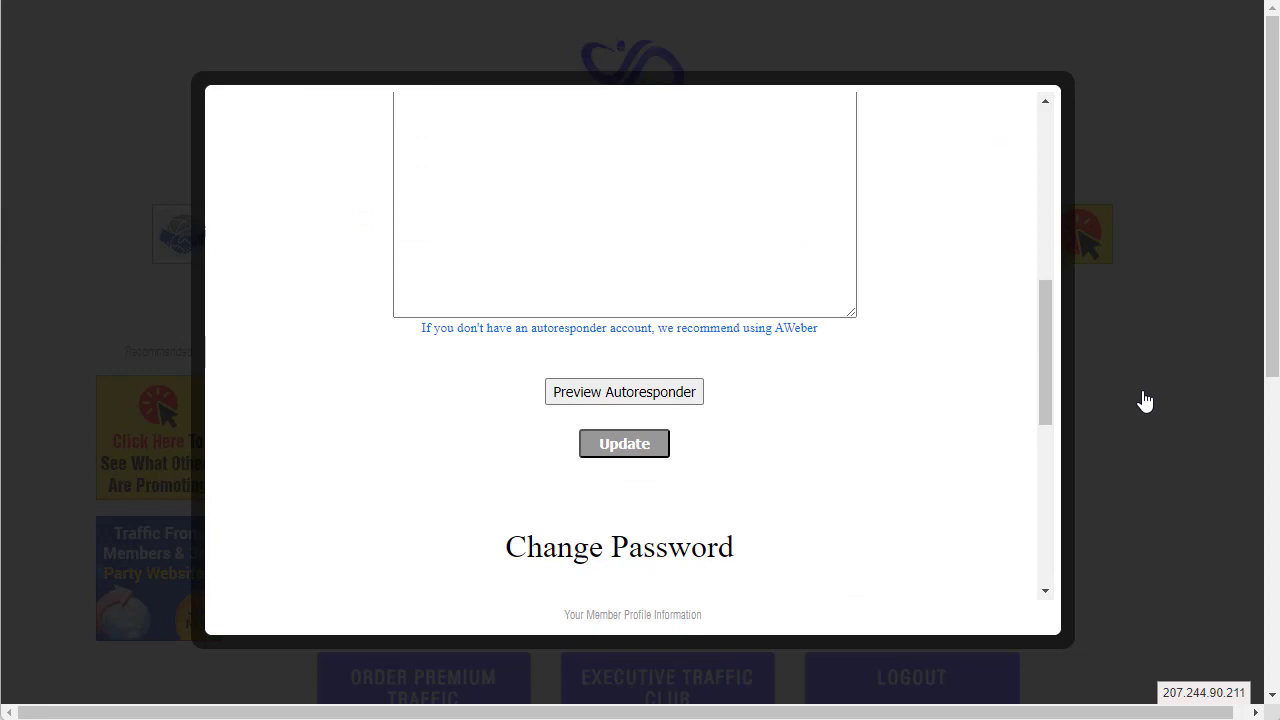
scroll(1010, 408, up, 3)
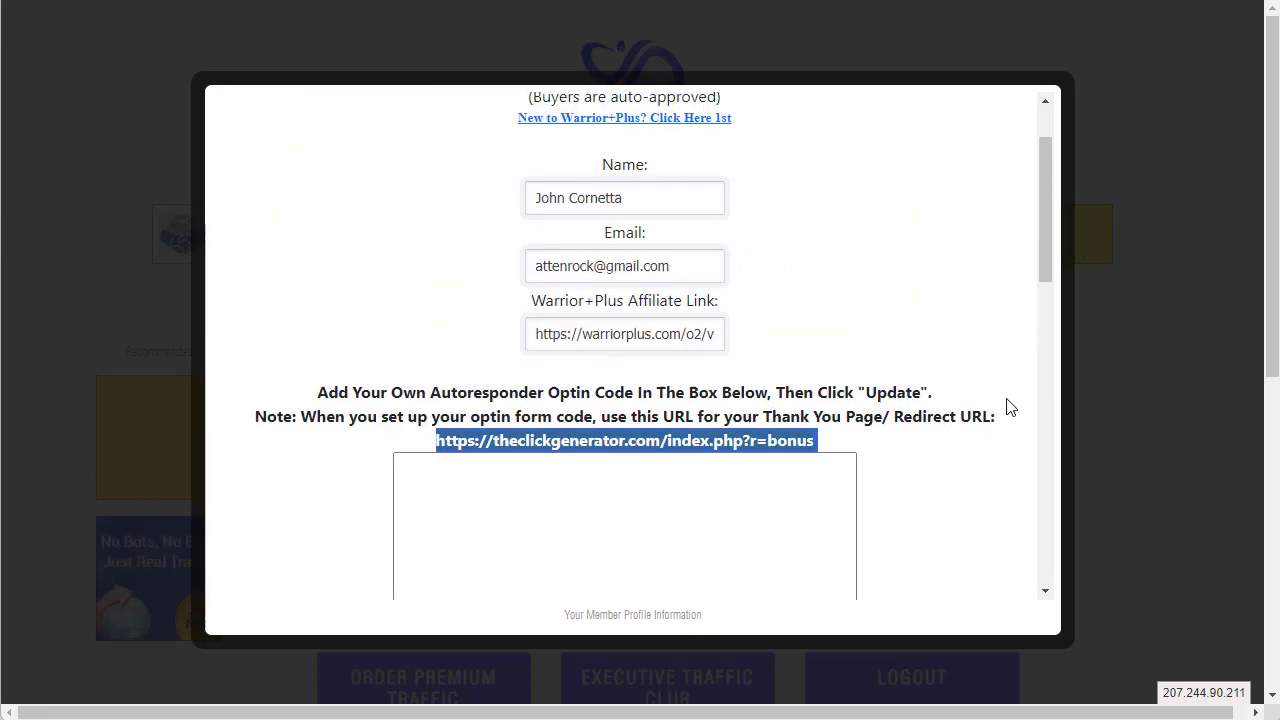